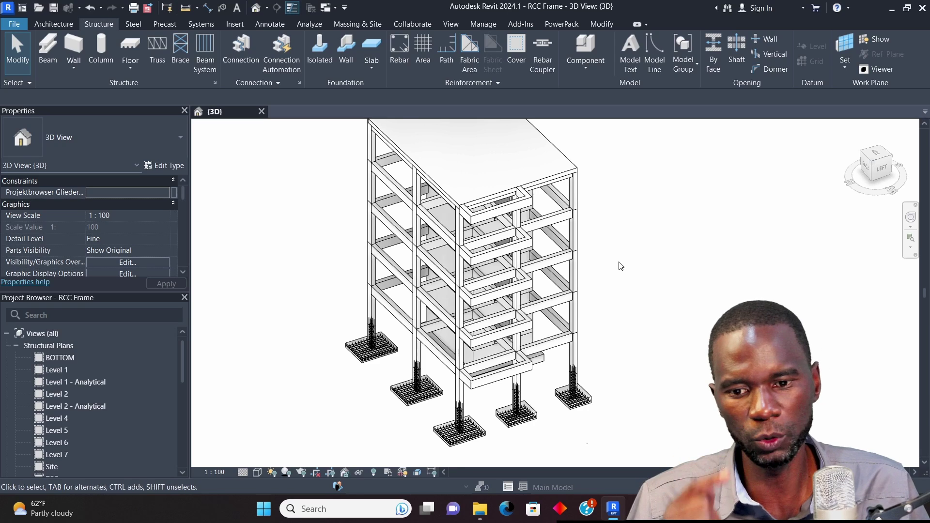
- Examine the concrete frame and the reinforcement cages in its footings and column bases, closing in on the rightmost footing
{"action": "scroll", "coordinate": [542, 281], "scroll_direction": "up", "scroll_amount": 4}
{"action": "scroll", "coordinate": [522, 259], "scroll_direction": "down", "scroll_amount": 4}
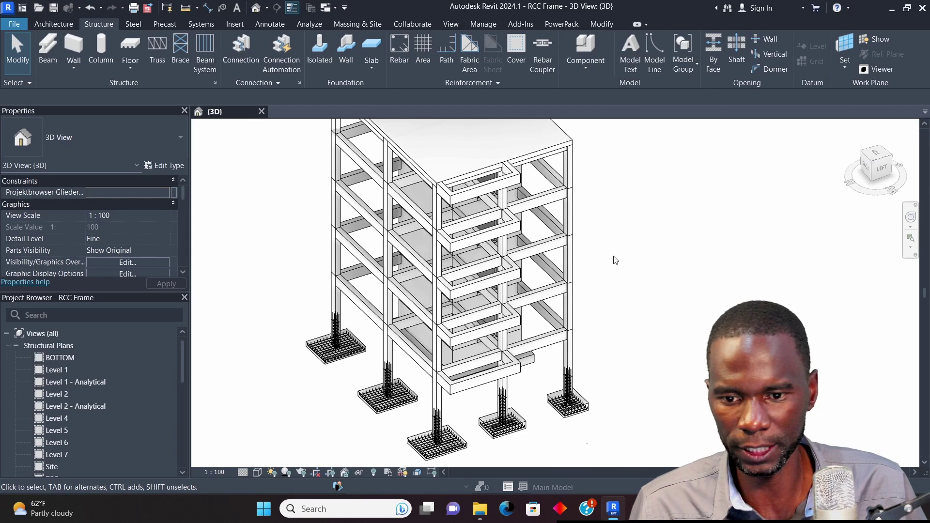
{"action": "scroll", "coordinate": [509, 265], "scroll_direction": "down", "scroll_amount": 5}
{"action": "scroll", "coordinate": [528, 225], "scroll_direction": "up", "scroll_amount": 3}
{"action": "scroll", "coordinate": [474, 202], "scroll_direction": "down", "scroll_amount": 1}
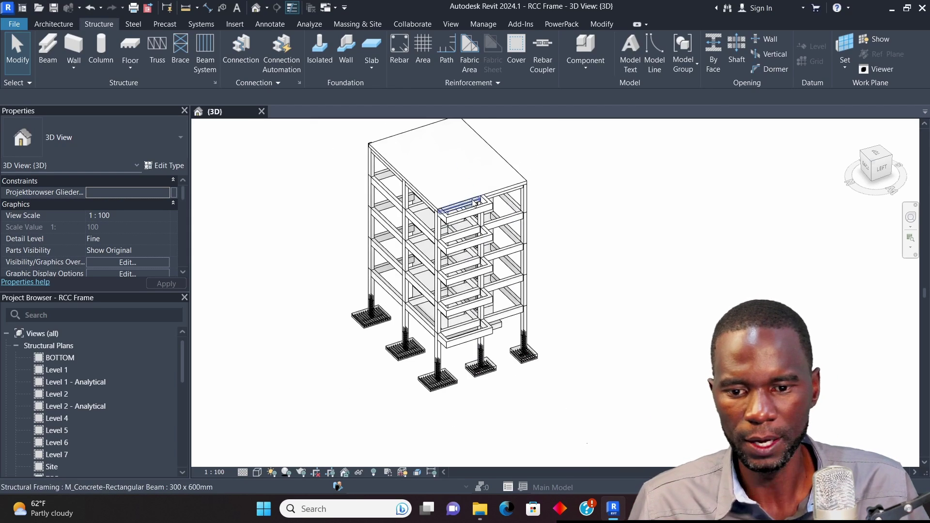
{"action": "scroll", "coordinate": [468, 334], "scroll_direction": "up", "scroll_amount": 2}
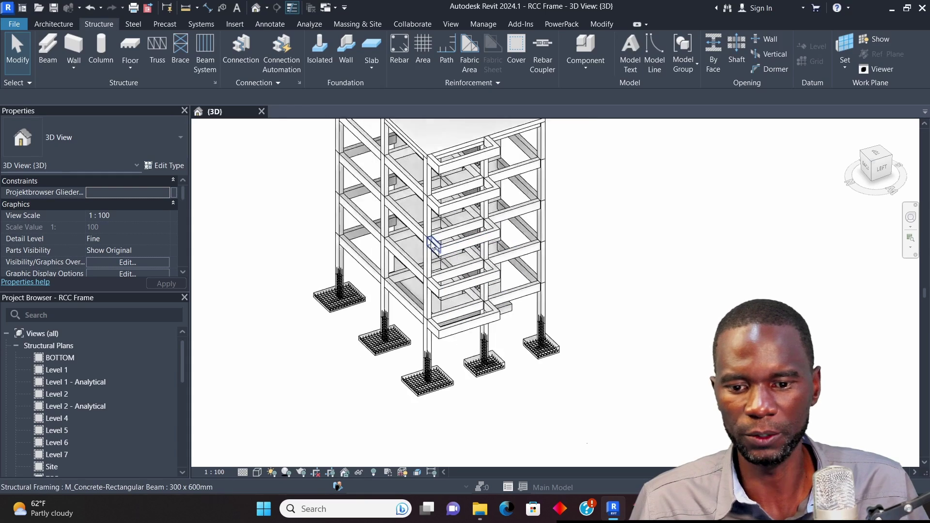
{"action": "scroll", "coordinate": [537, 361], "scroll_direction": "up", "scroll_amount": 2}
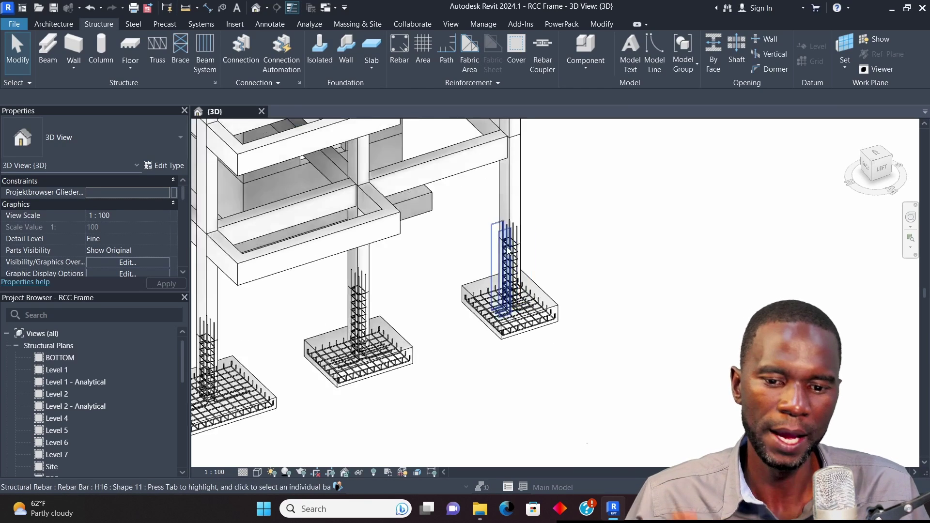
{"action": "scroll", "coordinate": [511, 246], "scroll_direction": "up", "scroll_amount": 4}
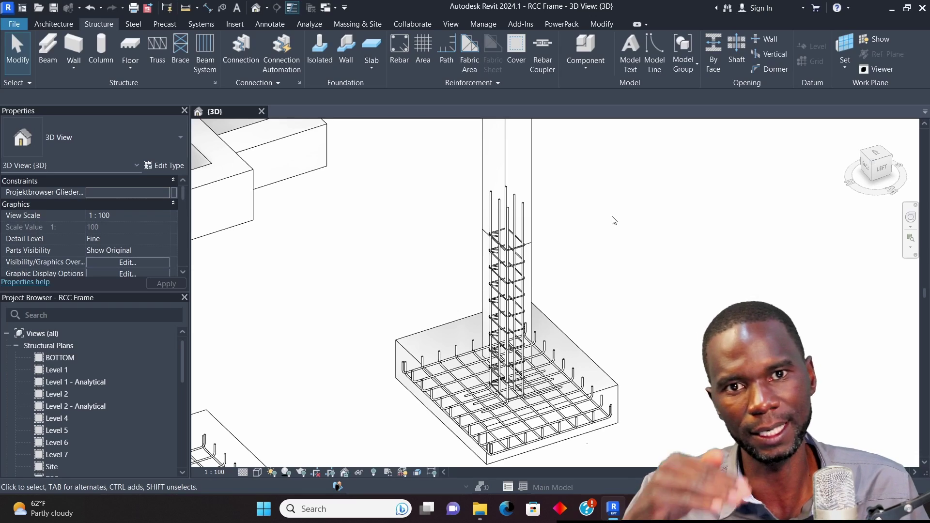
{"action": "scroll", "coordinate": [574, 255], "scroll_direction": "down", "scroll_amount": 5}
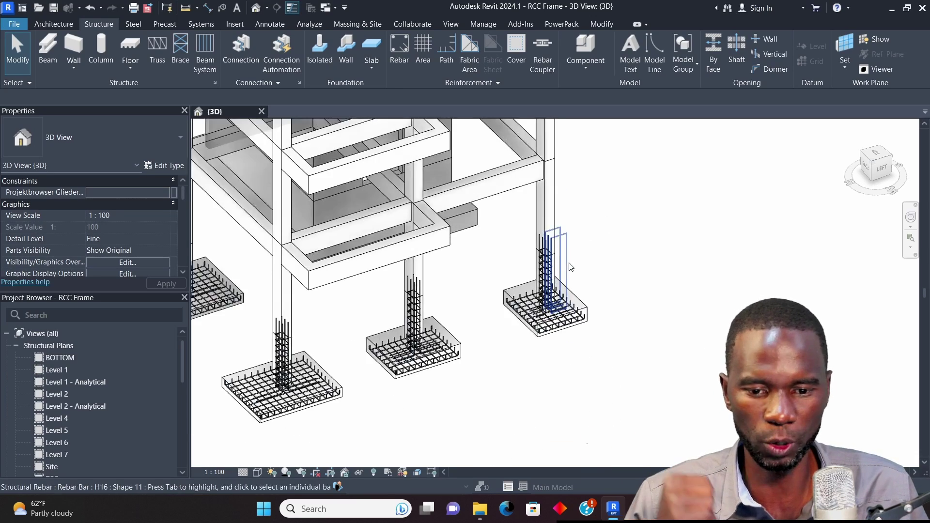
{"action": "scroll", "coordinate": [550, 290], "scroll_direction": "up", "scroll_amount": 5}
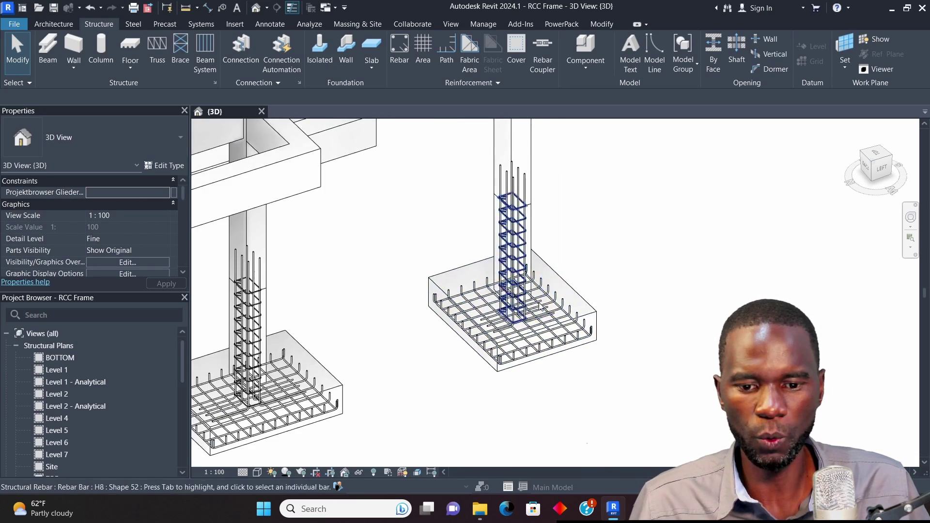
{"action": "scroll", "coordinate": [539, 291], "scroll_direction": "up", "scroll_amount": 2}
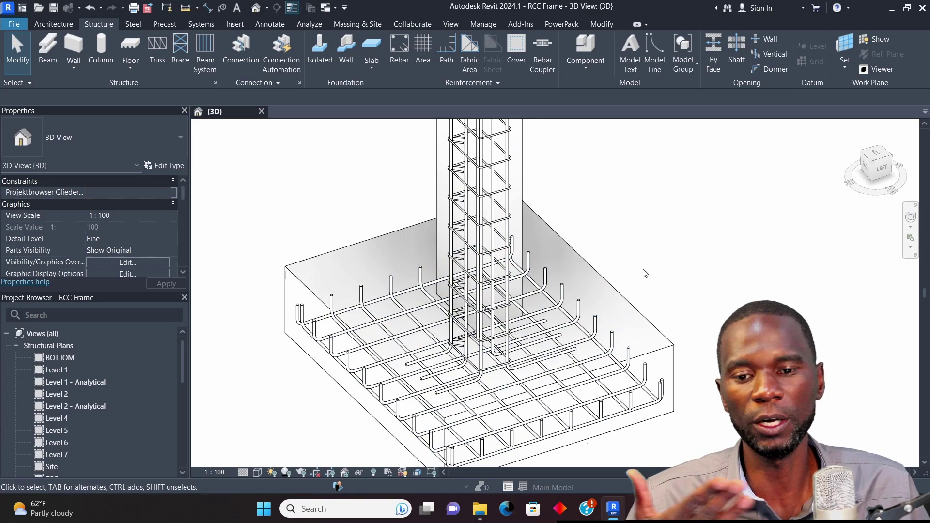
{"action": "scroll", "coordinate": [566, 278], "scroll_direction": "down", "scroll_amount": 3}
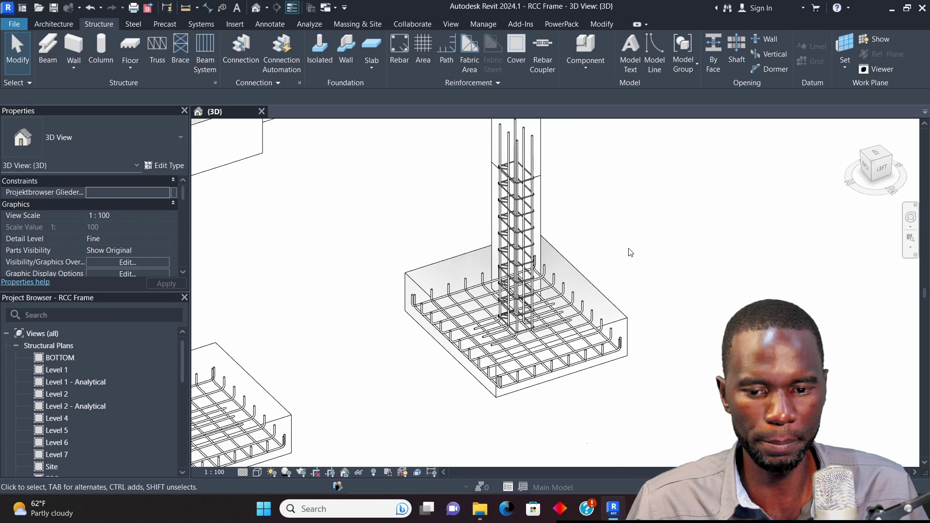
{"action": "scroll", "coordinate": [544, 343], "scroll_direction": "down", "scroll_amount": 2}
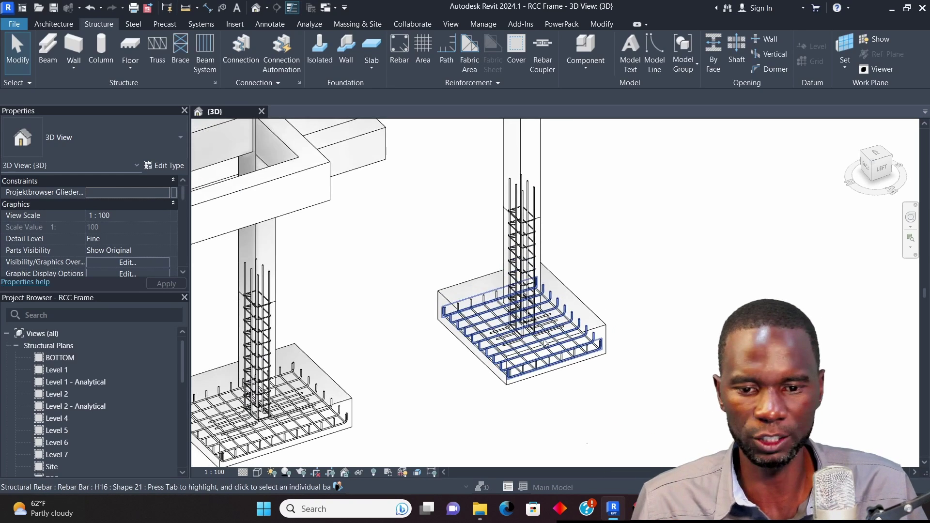
{"action": "scroll", "coordinate": [553, 390], "scroll_direction": "up", "scroll_amount": 2}
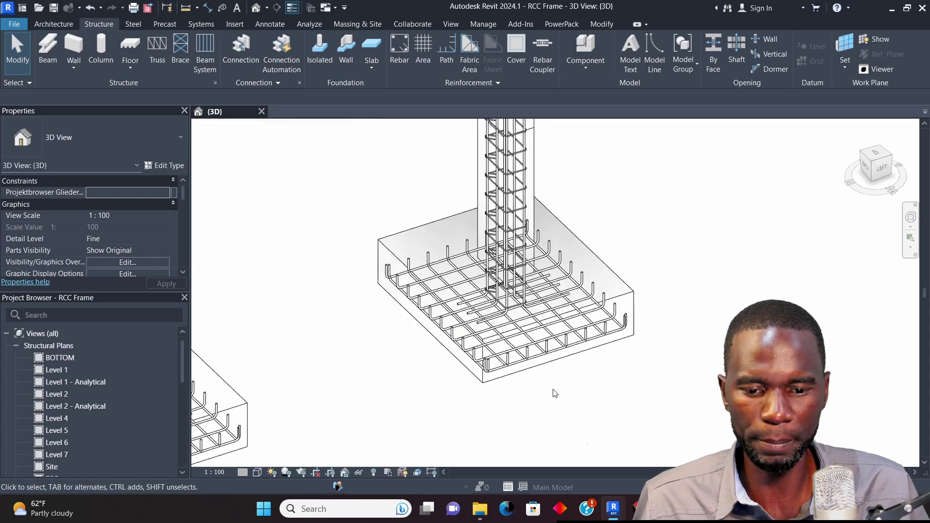
{"action": "scroll", "coordinate": [554, 393], "scroll_direction": "up", "scroll_amount": 3}
{"action": "scroll", "coordinate": [536, 356], "scroll_direction": "down", "scroll_amount": 4}
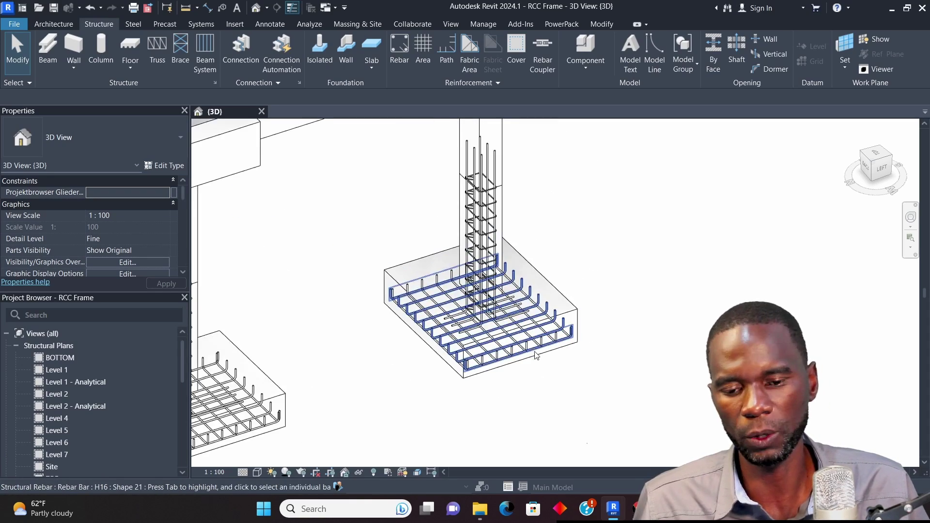
- Select the rightmost footing with its column base and filter the selection down to Structural Rebar only
{"action": "scroll", "coordinate": [536, 356], "scroll_direction": "down", "scroll_amount": 5}
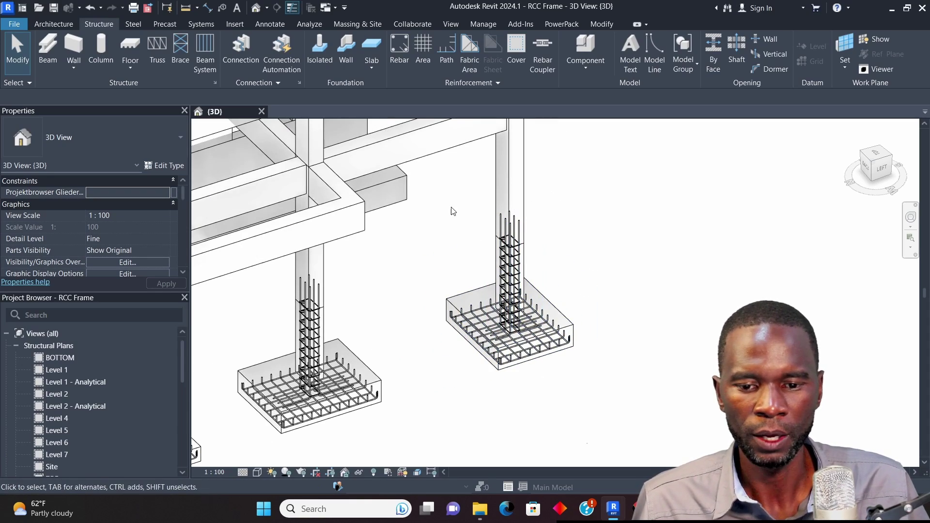
{"action": "left_click_drag", "start_coordinate": [439, 195], "coordinate": [635, 405]}
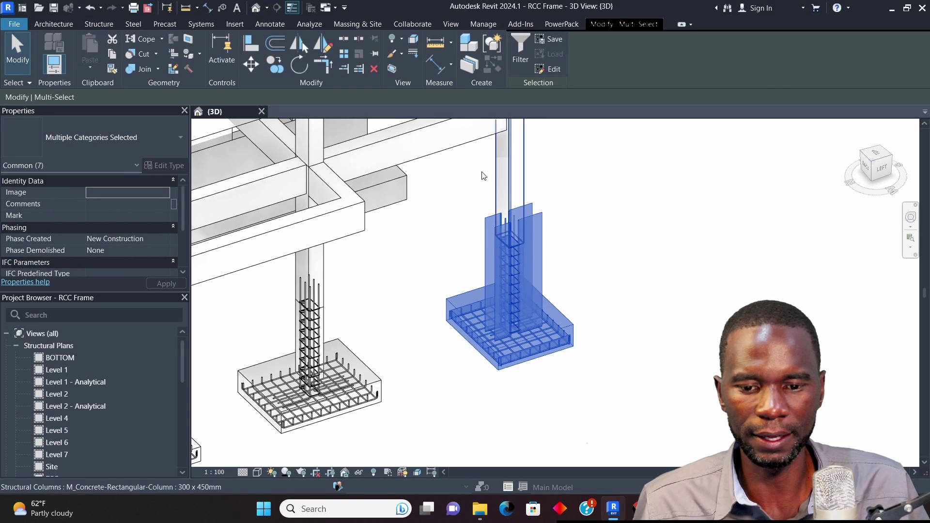
{"action": "left_click", "coordinate": [427, 238]}
{"action": "left_click_drag", "start_coordinate": [430, 202], "coordinate": [576, 353]}
{"action": "left_click", "coordinate": [520, 43]}
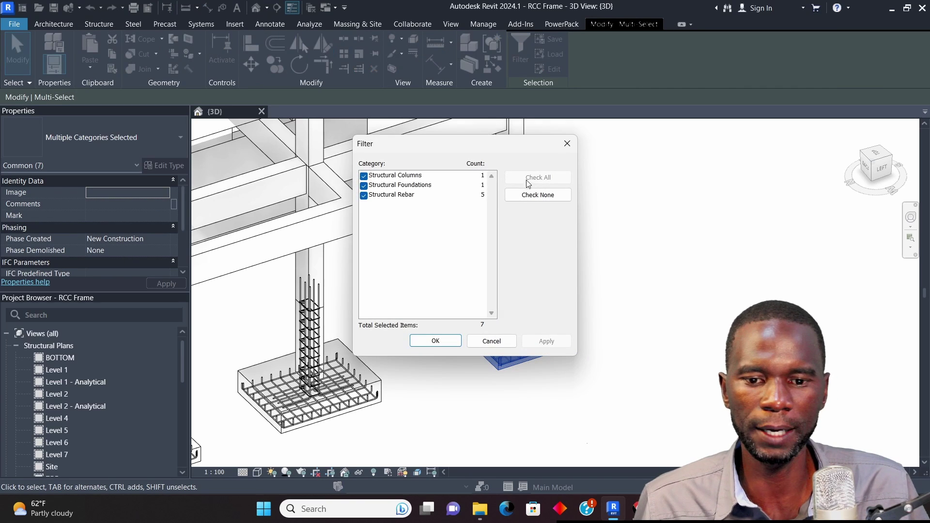
{"action": "left_click", "coordinate": [538, 194]}
{"action": "left_click", "coordinate": [364, 195]}
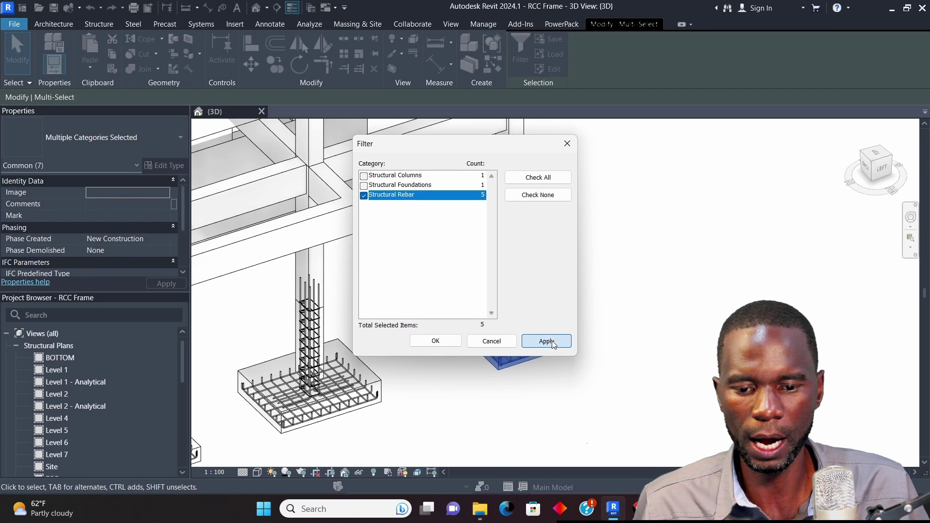
{"action": "left_click", "coordinate": [546, 341]}
{"action": "left_click", "coordinate": [435, 341]}
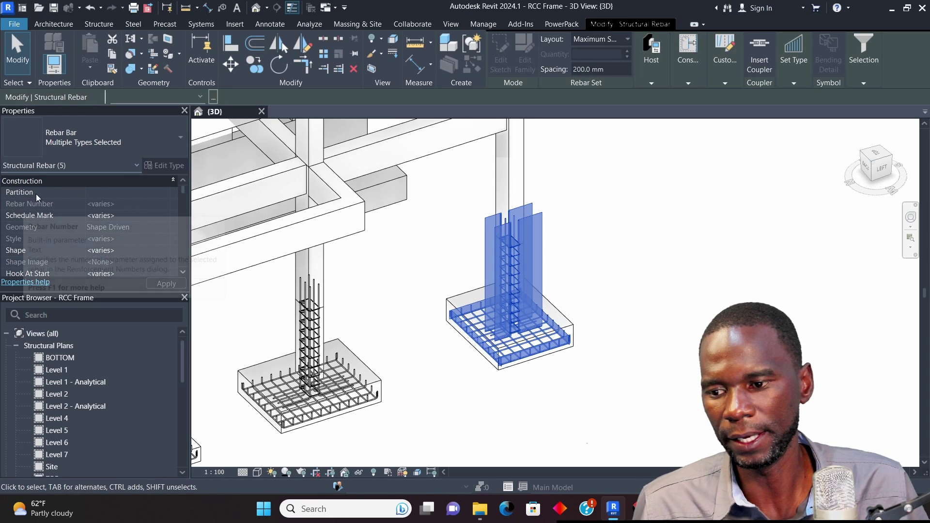
- Set the Partition of the selected rebars to BASE, apply it and clear the selection
{"action": "left_click", "coordinate": [166, 195]}
{"action": "left_click", "coordinate": [95, 193]}
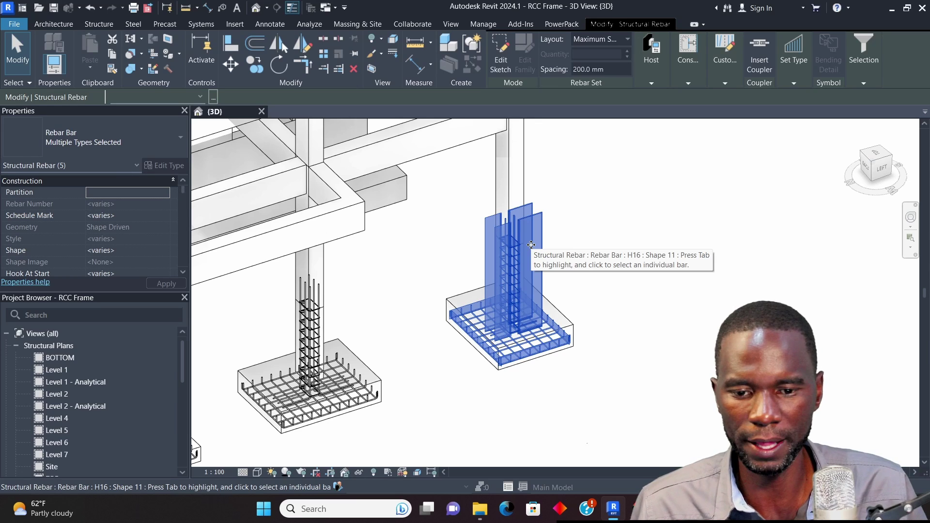
{"action": "left_click", "coordinate": [100, 192]}
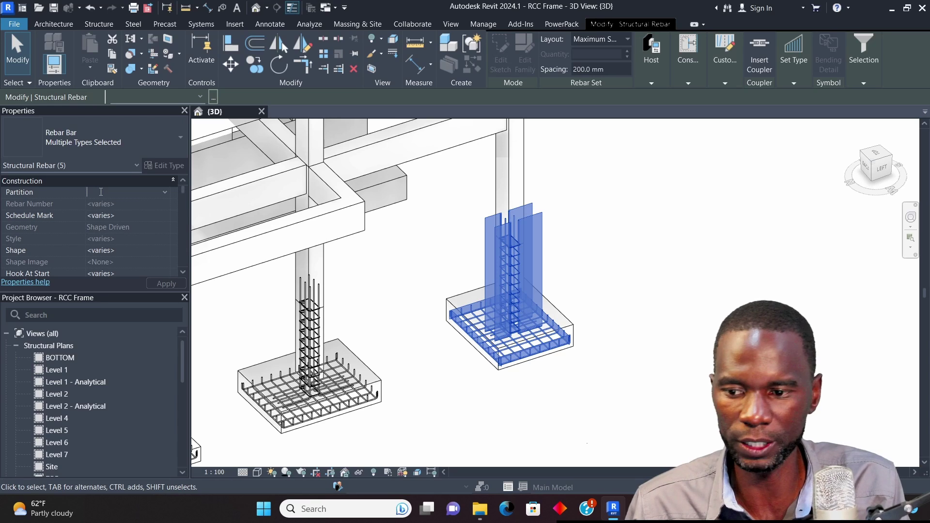
{"action": "type", "text": "BASE"}
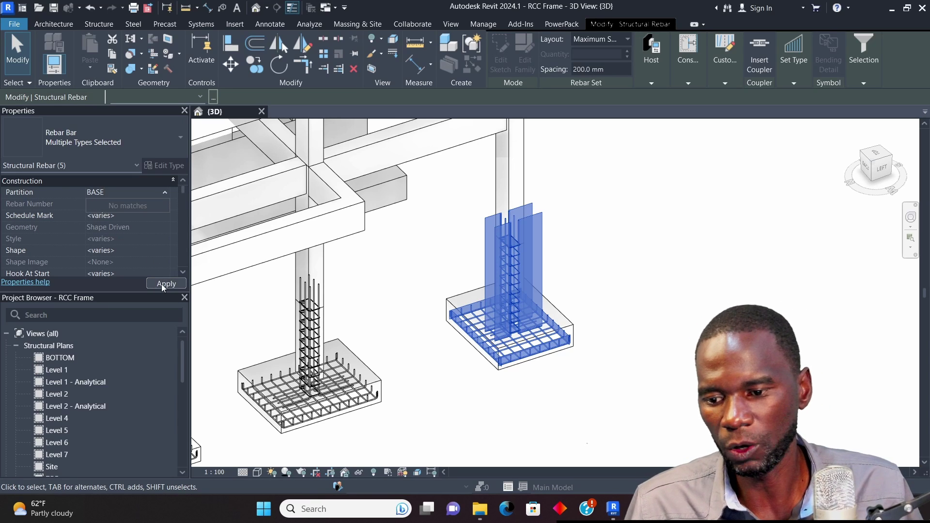
{"action": "left_click", "coordinate": [161, 284]}
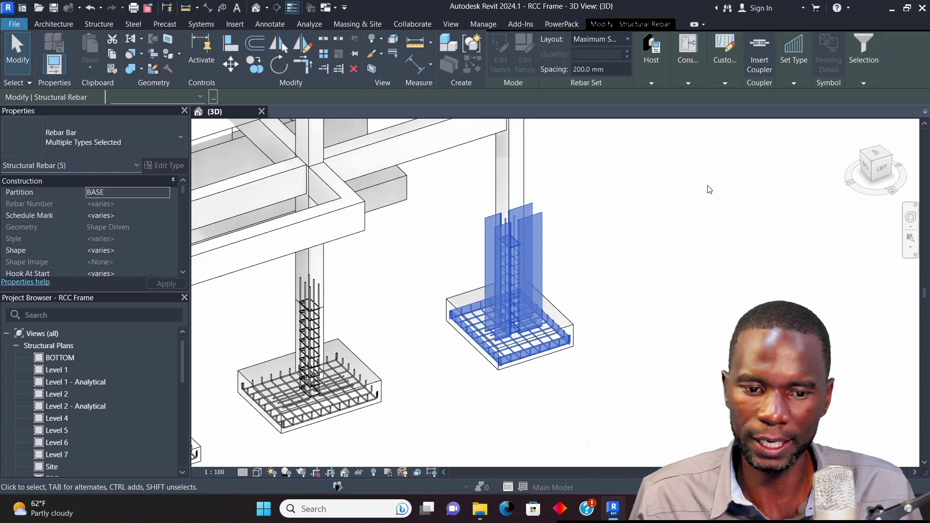
{"action": "left_click", "coordinate": [644, 248]}
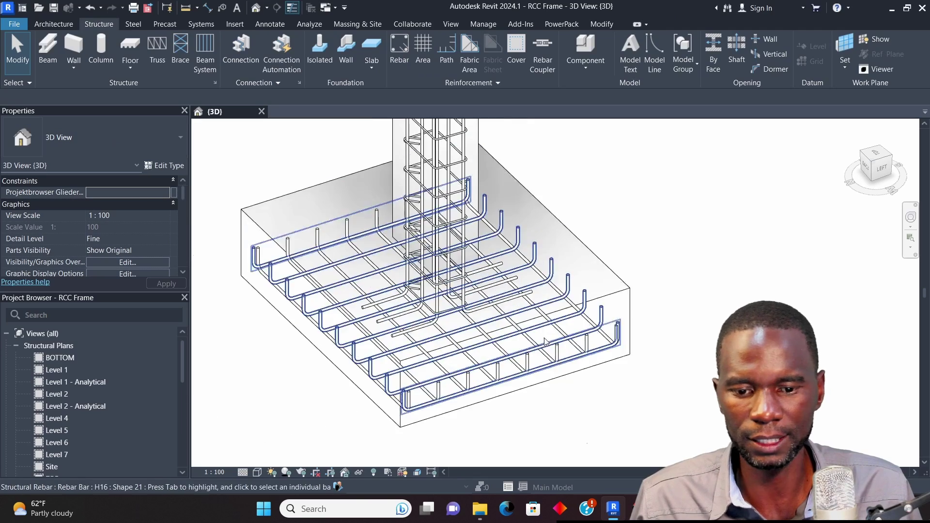
- Check the Partition value of the bottom mesh bars in the rightmost footing
{"action": "left_click", "coordinate": [545, 284]}
{"action": "scroll", "coordinate": [643, 305], "scroll_direction": "down", "scroll_amount": 2}
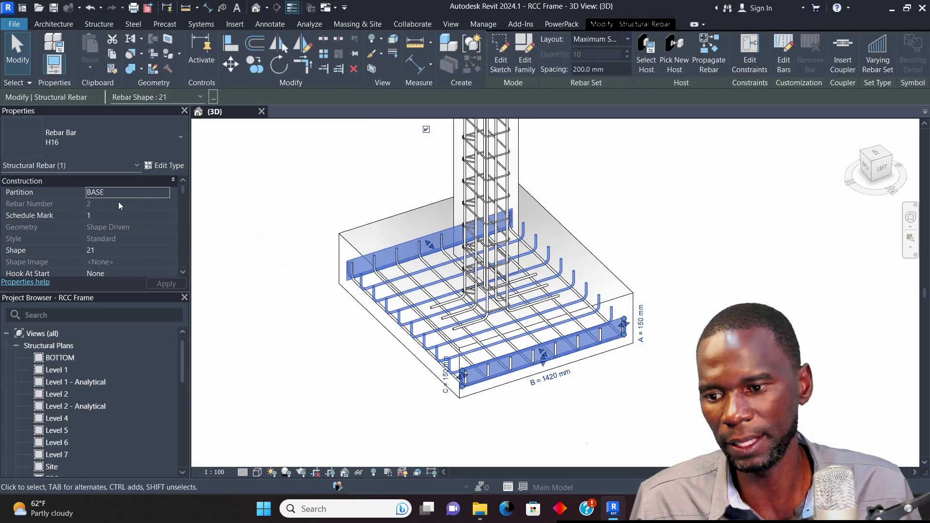
{"action": "left_click", "coordinate": [648, 296]}
{"action": "scroll", "coordinate": [648, 295], "scroll_direction": "down", "scroll_amount": 2}
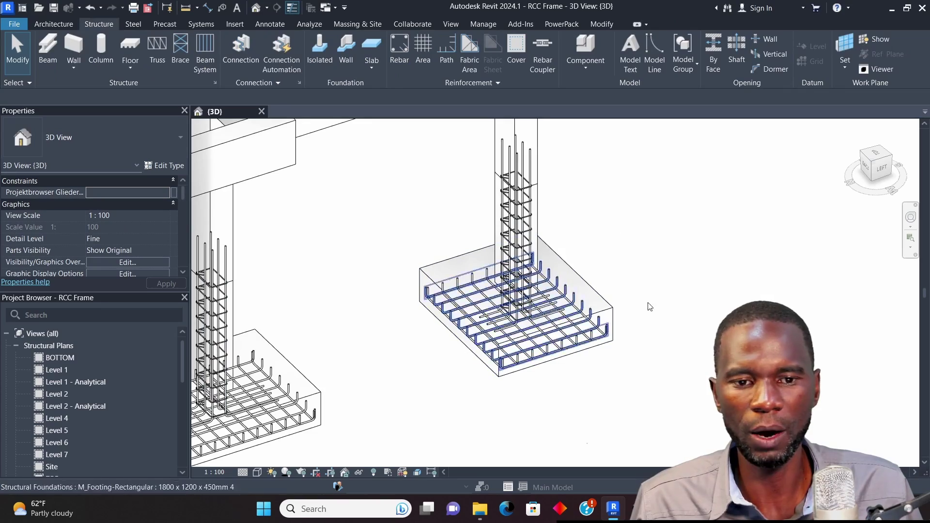
{"action": "scroll", "coordinate": [562, 300], "scroll_direction": "up", "scroll_amount": 3}
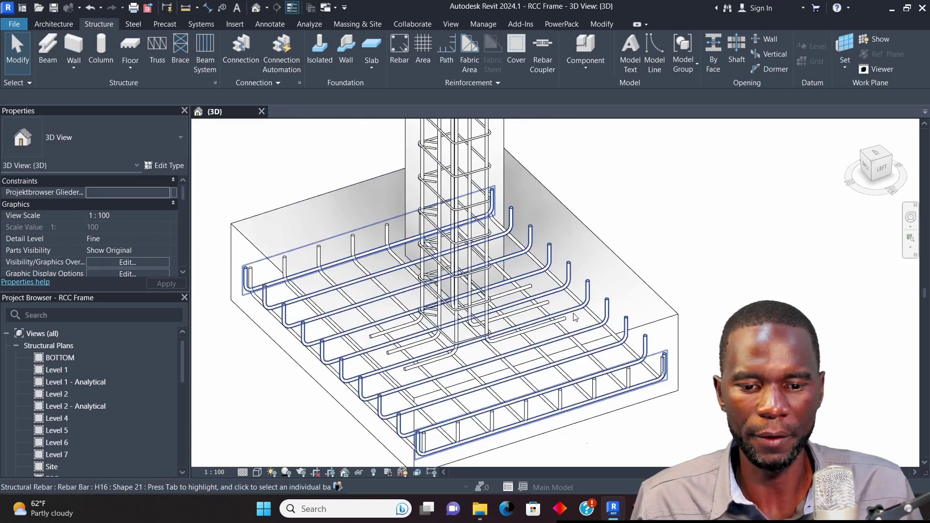
{"action": "left_click", "coordinate": [602, 315]}
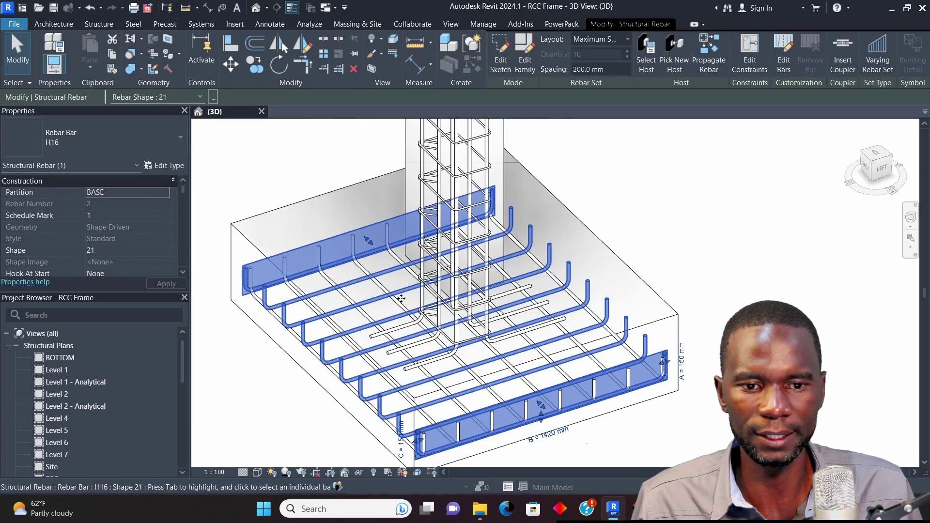
{"action": "scroll", "coordinate": [587, 260], "scroll_direction": "down", "scroll_amount": 2}
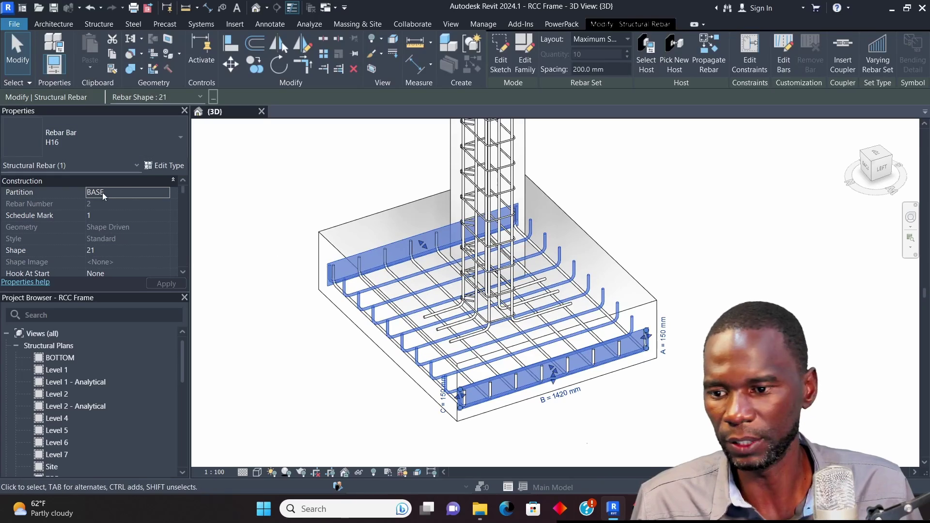
{"action": "scroll", "coordinate": [279, 256], "scroll_direction": "down", "scroll_amount": 4}
{"action": "left_click", "coordinate": [666, 236]}
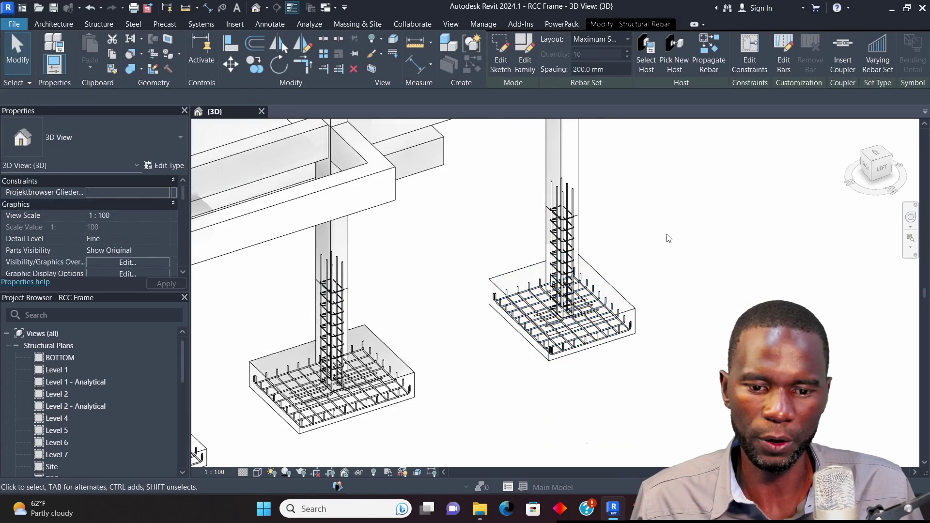
- Select the neighbouring footing beneath the projecting beams with its column base and filter the selection to Structural Rebar only
{"action": "scroll", "coordinate": [610, 301], "scroll_direction": "down", "scroll_amount": 2}
{"action": "scroll", "coordinate": [545, 298], "scroll_direction": "up", "scroll_amount": 3}
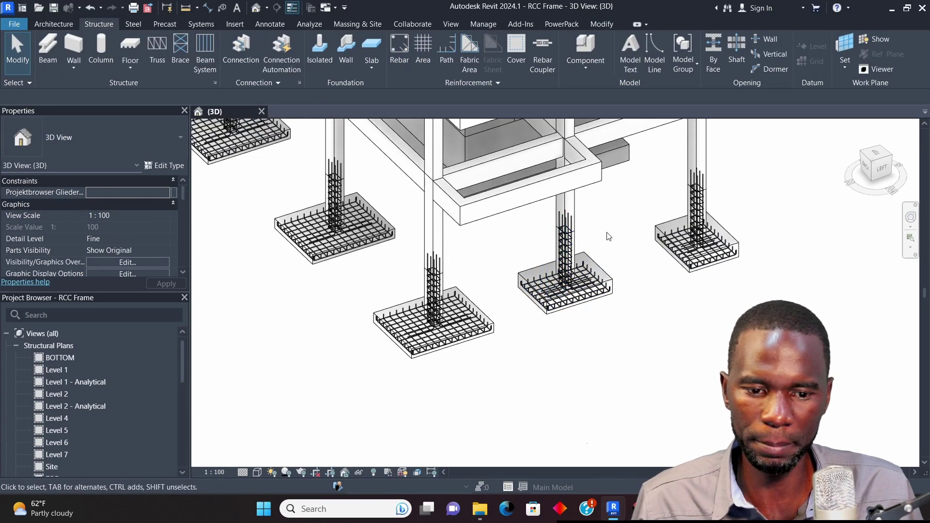
{"action": "scroll", "coordinate": [434, 322], "scroll_direction": "down", "scroll_amount": 2}
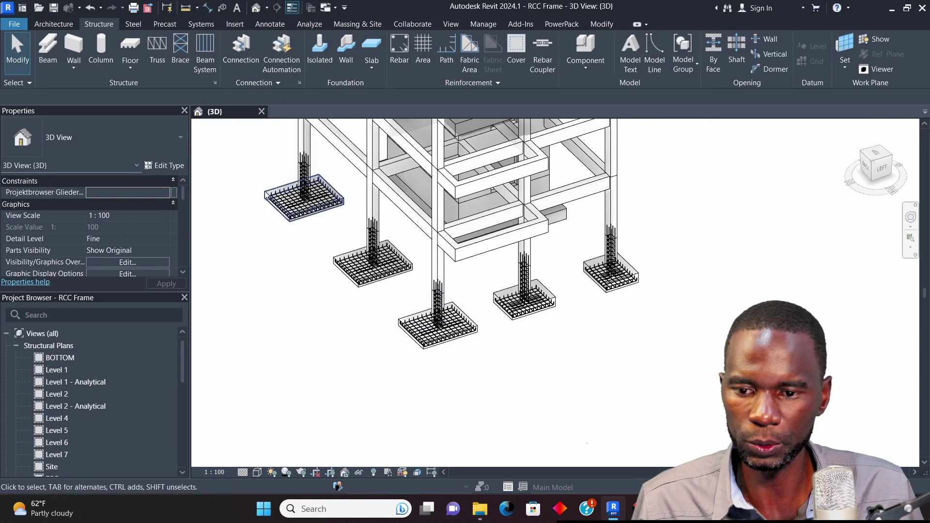
{"action": "scroll", "coordinate": [539, 291], "scroll_direction": "up", "scroll_amount": 3}
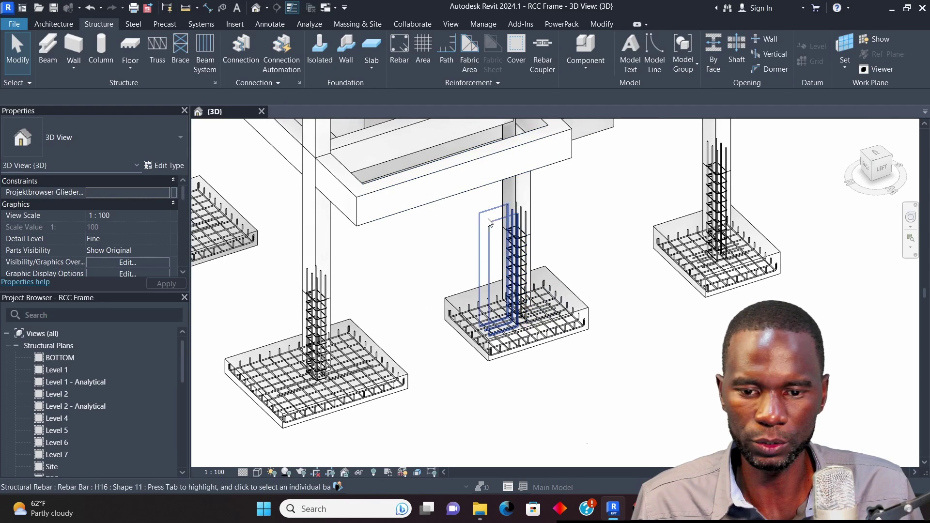
{"action": "left_click_drag", "start_coordinate": [428, 210], "coordinate": [654, 409]}
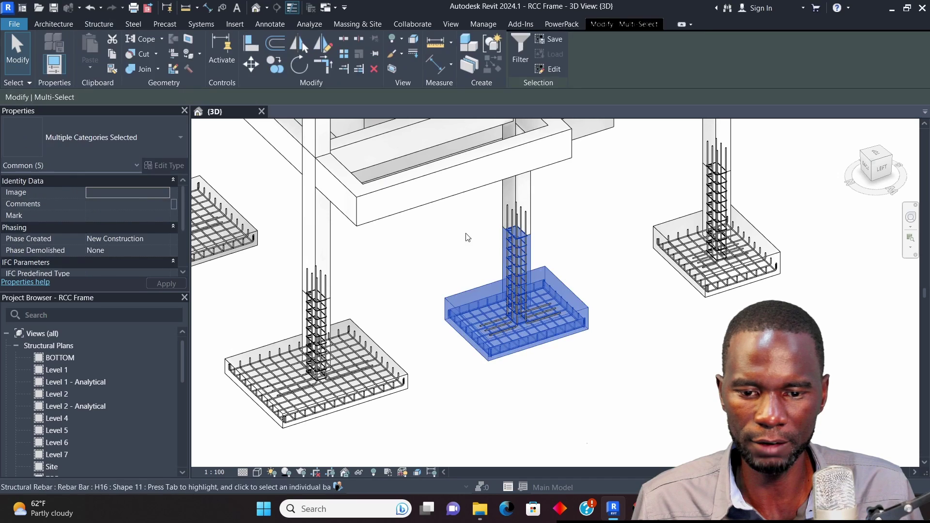
{"action": "left_click", "coordinate": [626, 362]}
{"action": "left_click_drag", "start_coordinate": [599, 349], "coordinate": [446, 203]}
{"action": "left_click", "coordinate": [575, 39]}
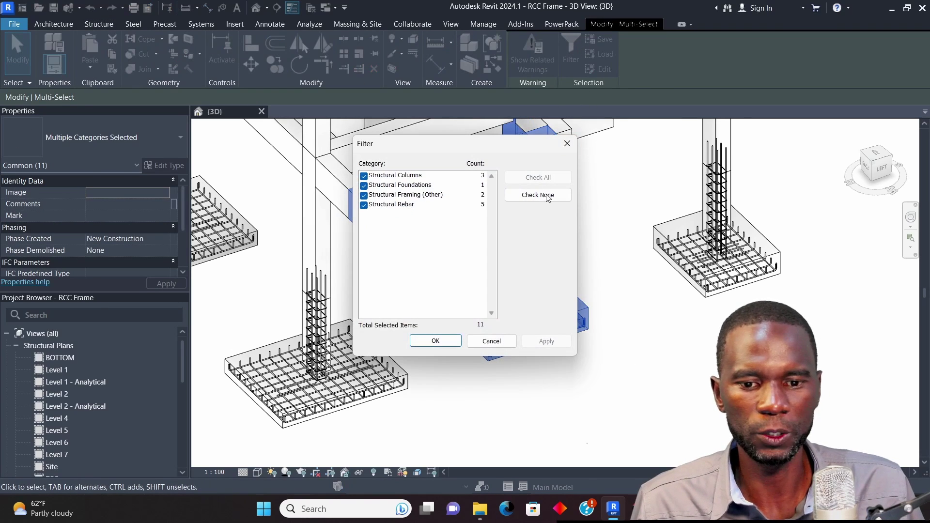
{"action": "left_click", "coordinate": [535, 200]}
{"action": "left_click", "coordinate": [363, 205]}
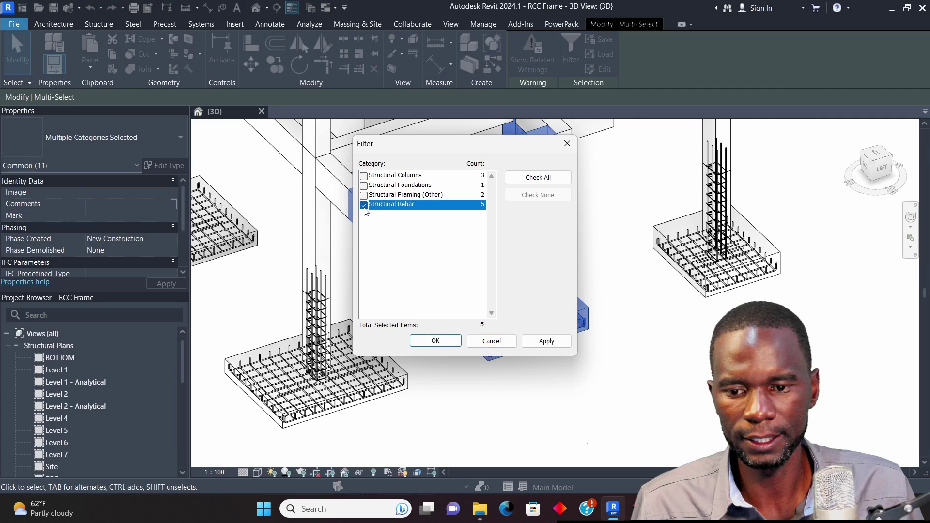
{"action": "left_click", "coordinate": [543, 342]}
{"action": "left_click", "coordinate": [435, 341]}
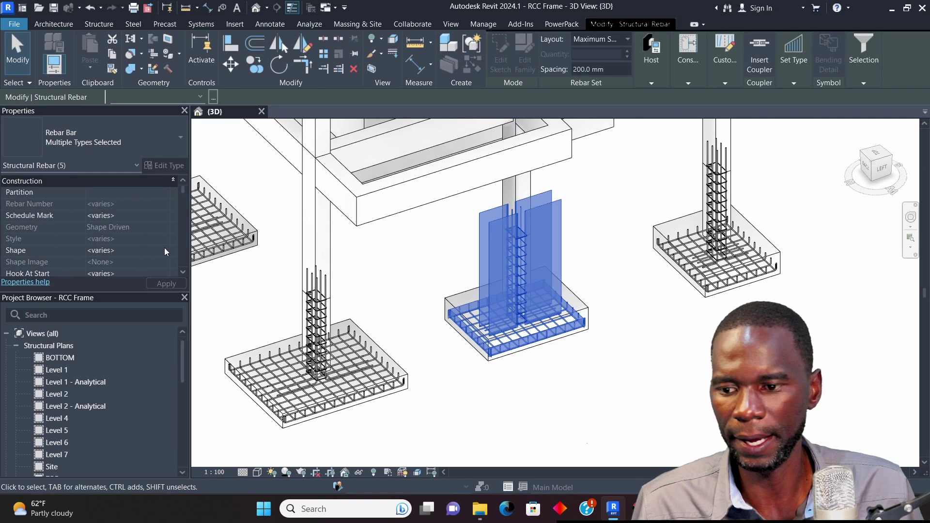
- Assign the selected rebars of the footing beneath the projecting beams to the BASE partition, apply it and clear the selection
{"action": "left_click", "coordinate": [163, 193]}
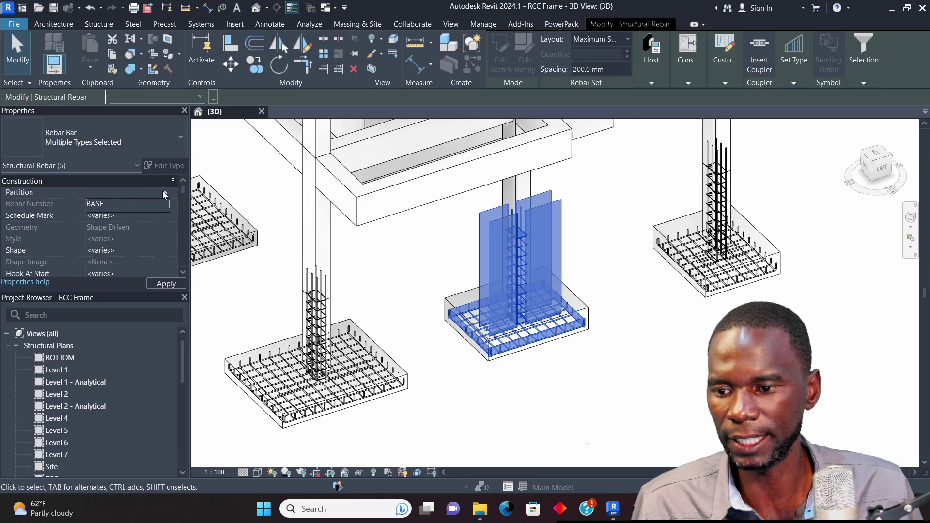
{"action": "left_click", "coordinate": [105, 204]}
{"action": "left_click", "coordinate": [161, 284]}
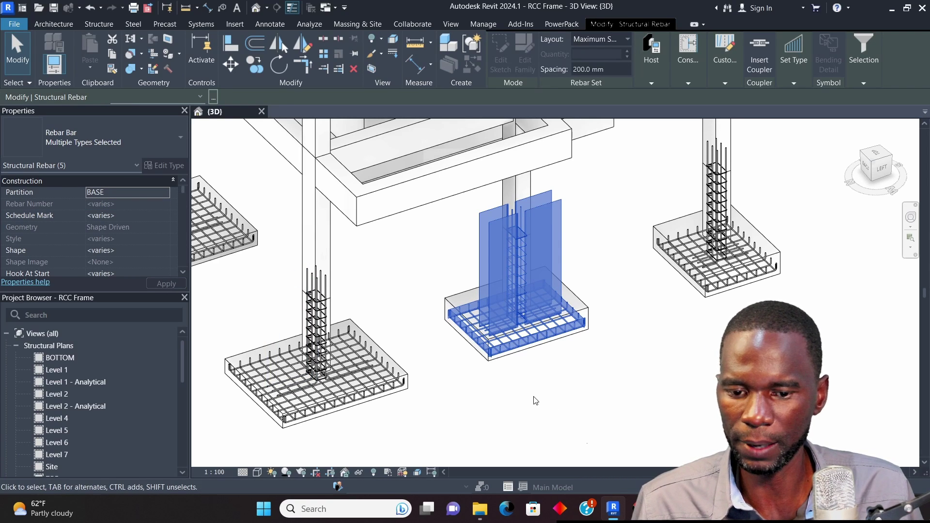
{"action": "left_click", "coordinate": [667, 401]}
- Check the Partition value of the L-shaped column starter bars in the footing beneath the projecting beams
{"action": "scroll", "coordinate": [520, 312], "scroll_direction": "up", "scroll_amount": 5}
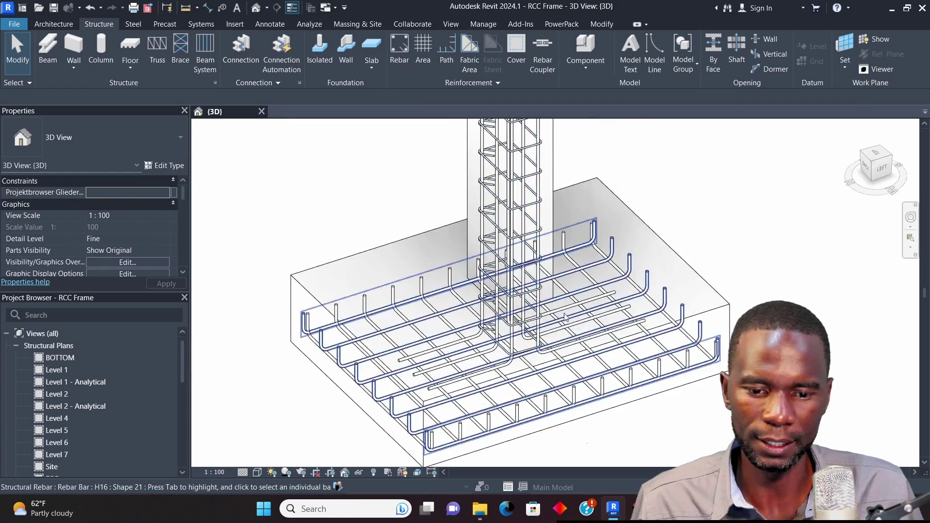
{"action": "left_click", "coordinate": [563, 315]}
{"action": "scroll", "coordinate": [564, 375], "scroll_direction": "down", "scroll_amount": 5}
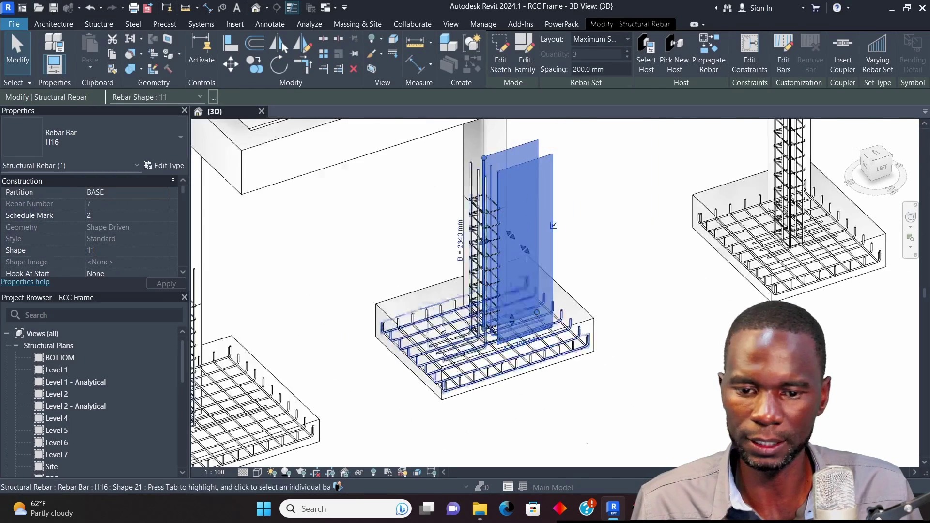
{"action": "left_click", "coordinate": [564, 375]}
- Select the front corner footing's reinforcement, filter it to Structural Rebar only and set its Partition to BASE 2
{"action": "scroll", "coordinate": [563, 376], "scroll_direction": "down", "scroll_amount": 8}
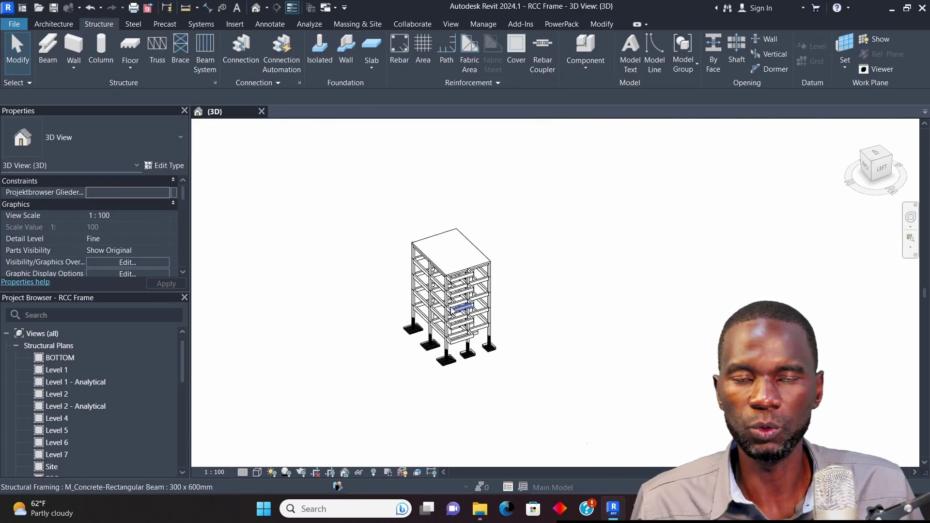
{"action": "scroll", "coordinate": [425, 293], "scroll_direction": "up", "scroll_amount": 2}
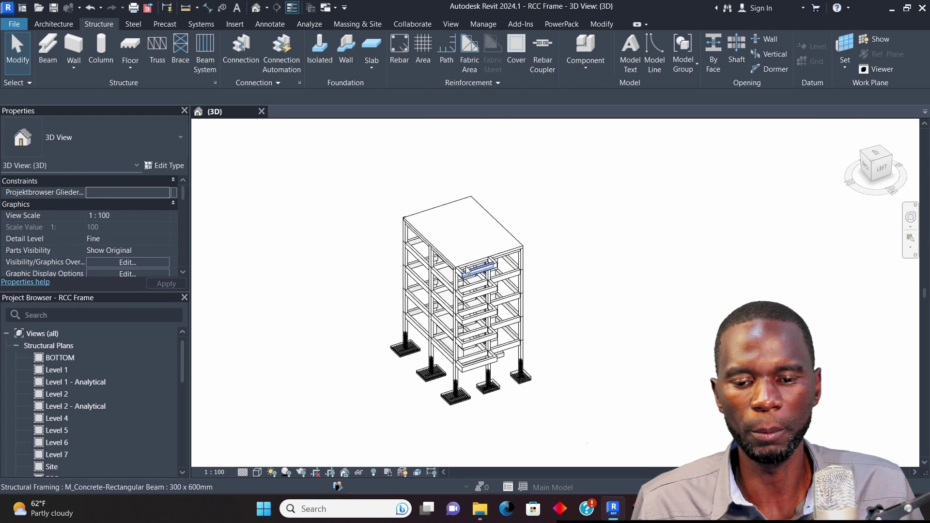
{"action": "scroll", "coordinate": [484, 334], "scroll_direction": "up", "scroll_amount": 3}
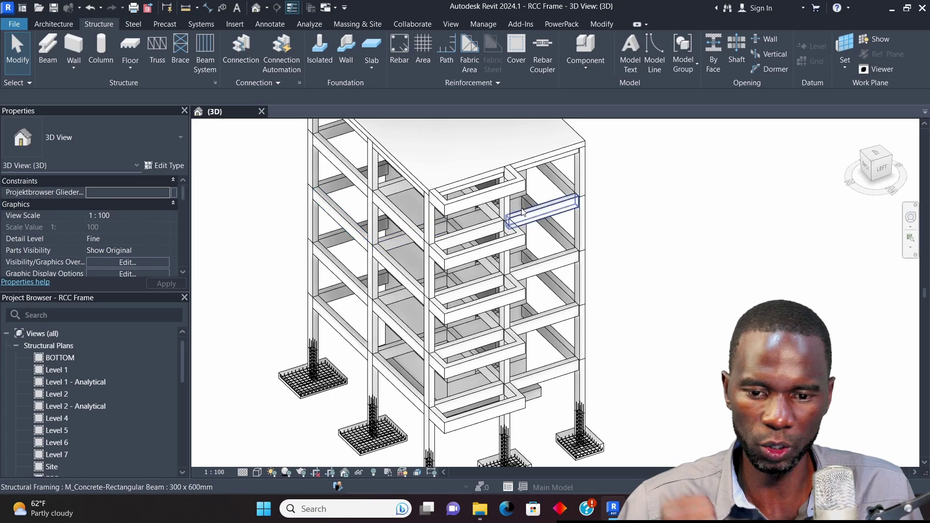
{"action": "scroll", "coordinate": [557, 208], "scroll_direction": "down", "scroll_amount": 3}
{"action": "scroll", "coordinate": [499, 300], "scroll_direction": "up", "scroll_amount": 5}
{"action": "scroll", "coordinate": [480, 247], "scroll_direction": "up", "scroll_amount": 2}
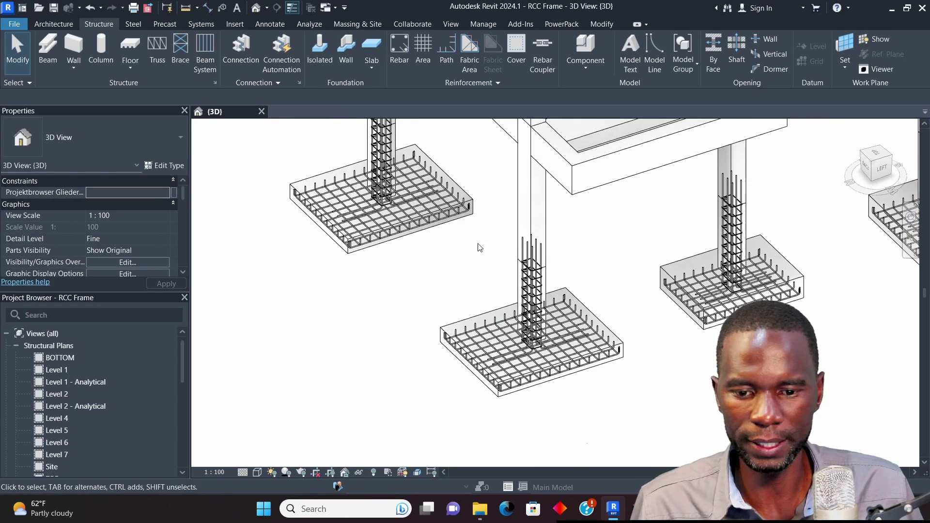
{"action": "left_click_drag", "start_coordinate": [443, 238], "coordinate": [627, 415]}
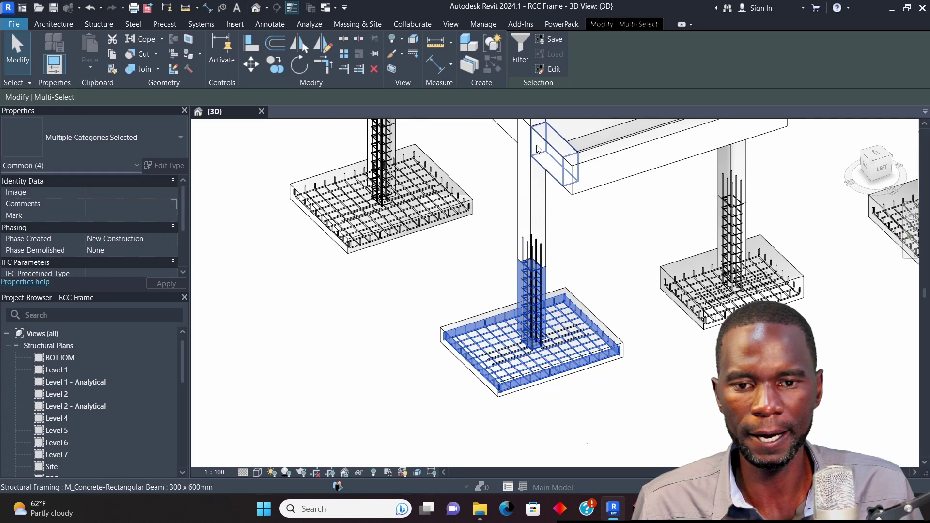
{"action": "left_click", "coordinate": [520, 47]}
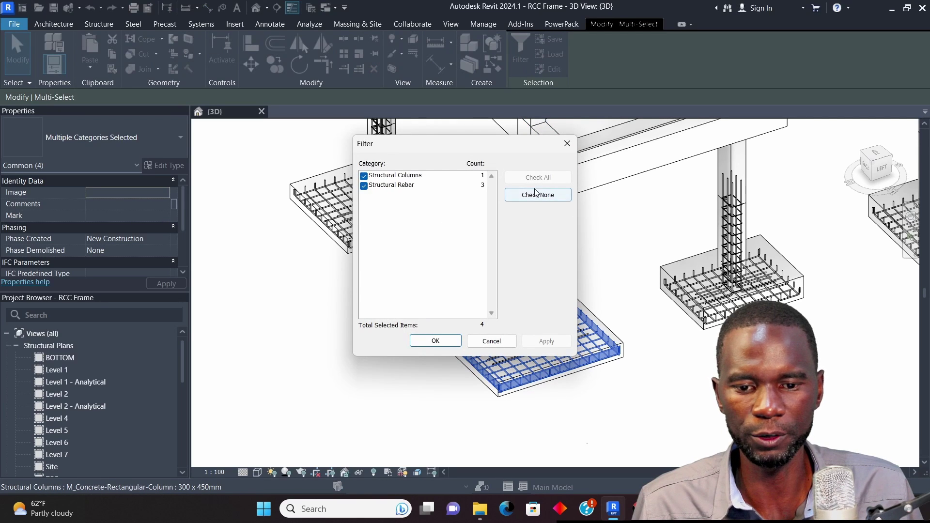
{"action": "left_click", "coordinate": [364, 185]}
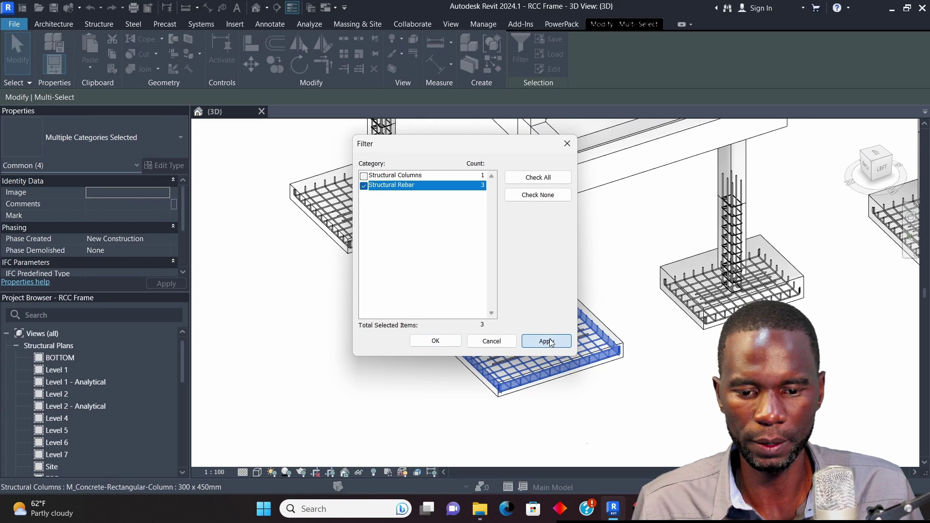
{"action": "left_click", "coordinate": [420, 340]}
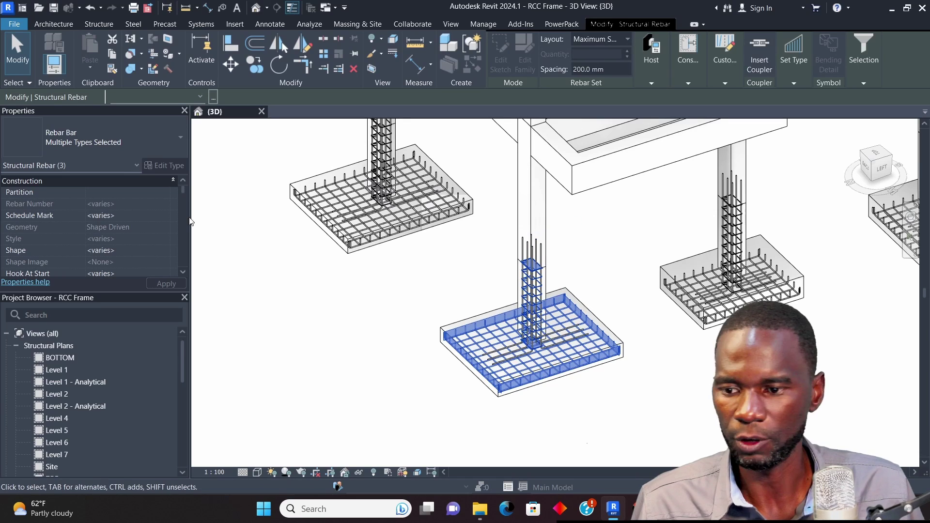
{"action": "type", "text": "BA"}
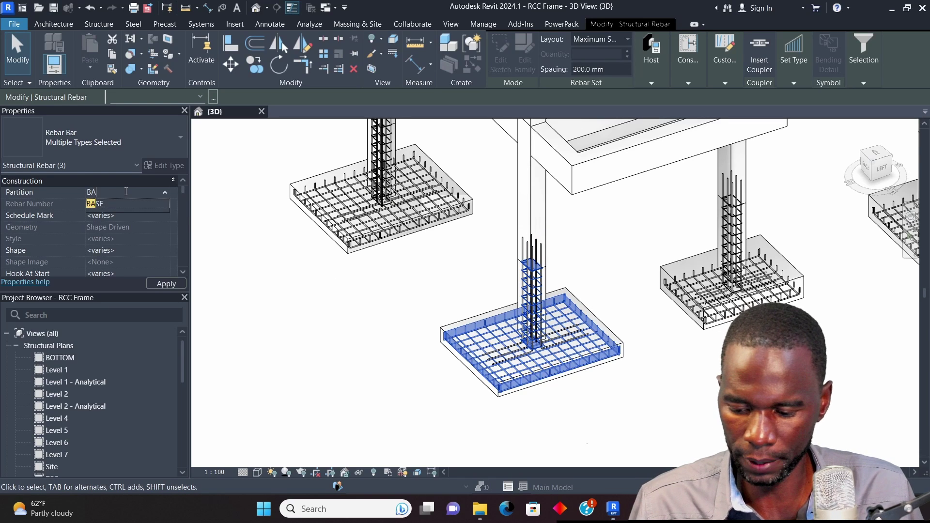
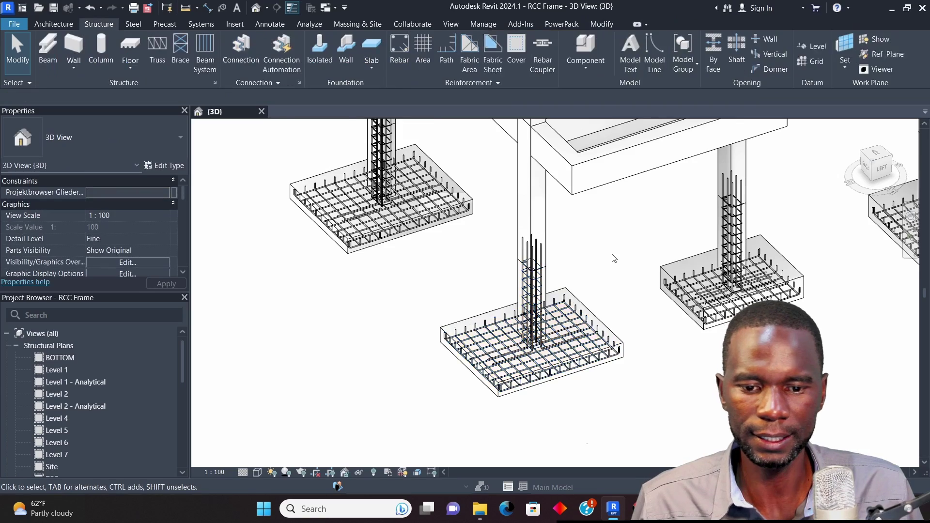
- Check the Partition value of the L-shaped column starter bars in the front corner footing
{"action": "scroll", "coordinate": [612, 259], "scroll_direction": "down", "scroll_amount": 3}
{"action": "scroll", "coordinate": [563, 335], "scroll_direction": "up", "scroll_amount": 5}
{"action": "left_click", "coordinate": [563, 334]}
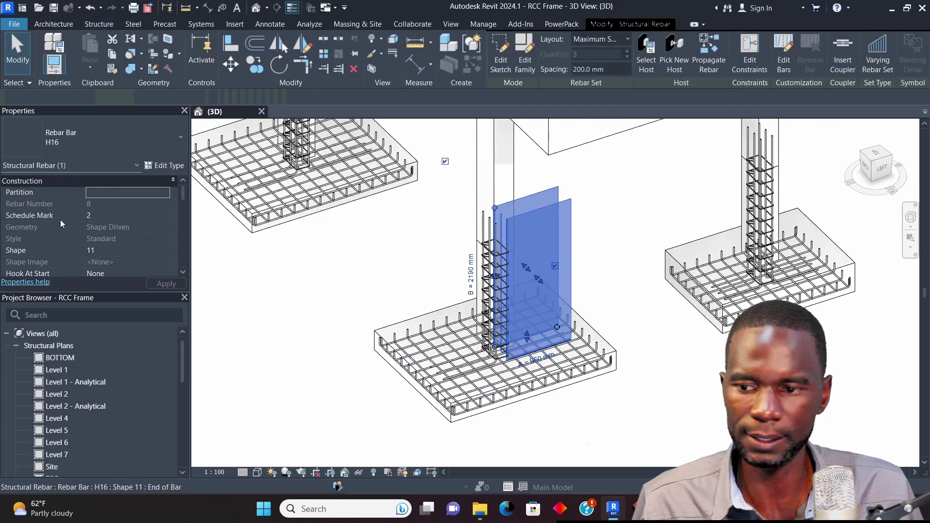
{"action": "left_click", "coordinate": [624, 267]}
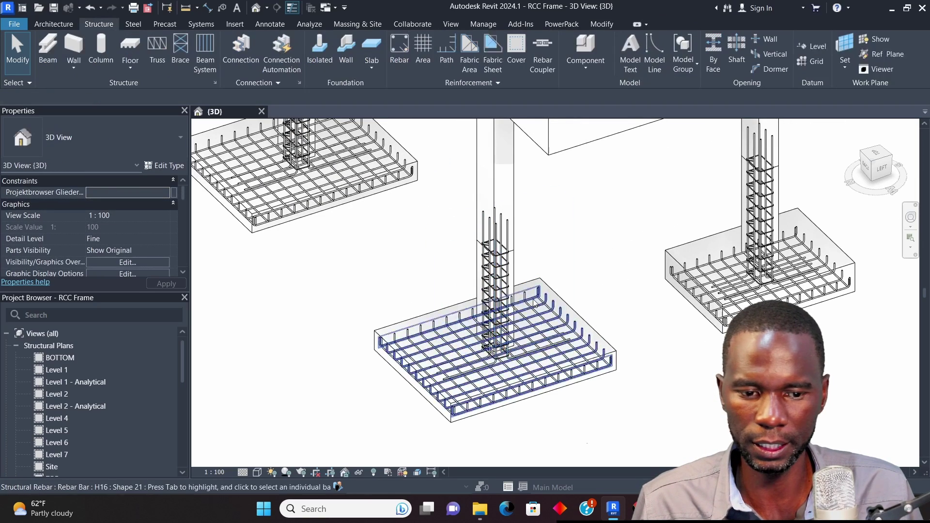
{"action": "left_click", "coordinate": [488, 281]}
{"action": "left_click", "coordinate": [291, 286]}
- Reselect the whole front corner footing with its column and starter bars, and filter the selection down to Structural Rebar only
{"action": "scroll", "coordinate": [290, 286], "scroll_direction": "down", "scroll_amount": 3}
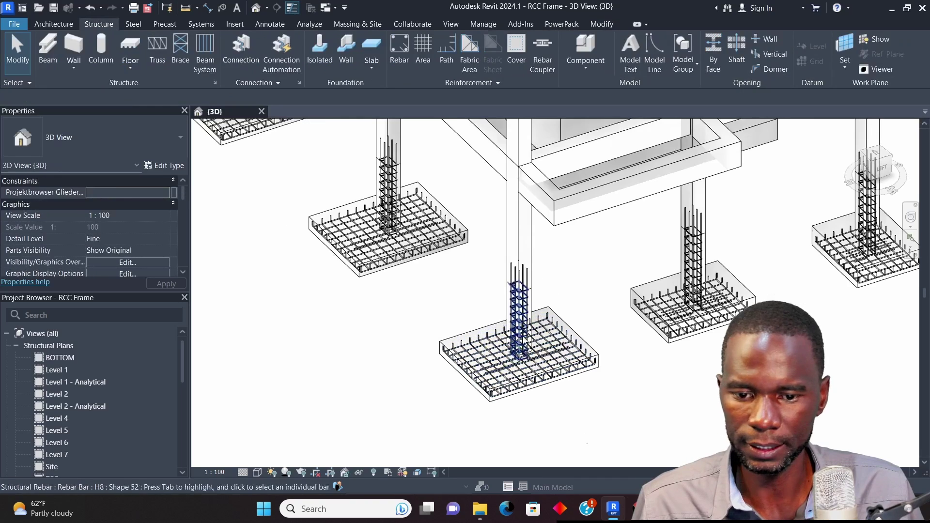
{"action": "middle_click_drag", "start_coordinate": [458, 377], "coordinate": [455, 290]}
{"action": "left_click_drag", "start_coordinate": [420, 265], "coordinate": [446, 255]}
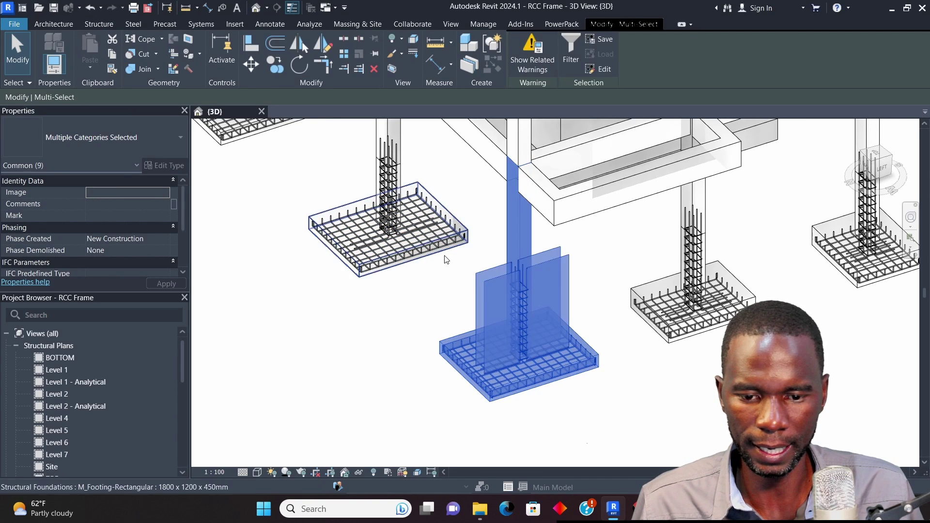
{"action": "left_click", "coordinate": [571, 46]}
{"action": "left_click", "coordinate": [537, 195]}
{"action": "left_click", "coordinate": [364, 195]}
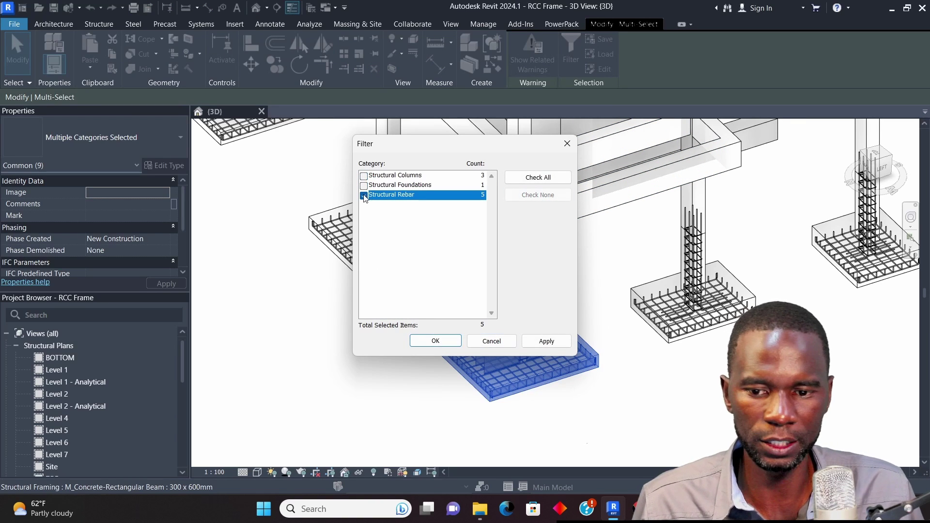
{"action": "left_click", "coordinate": [559, 341]}
{"action": "left_click", "coordinate": [438, 339]}
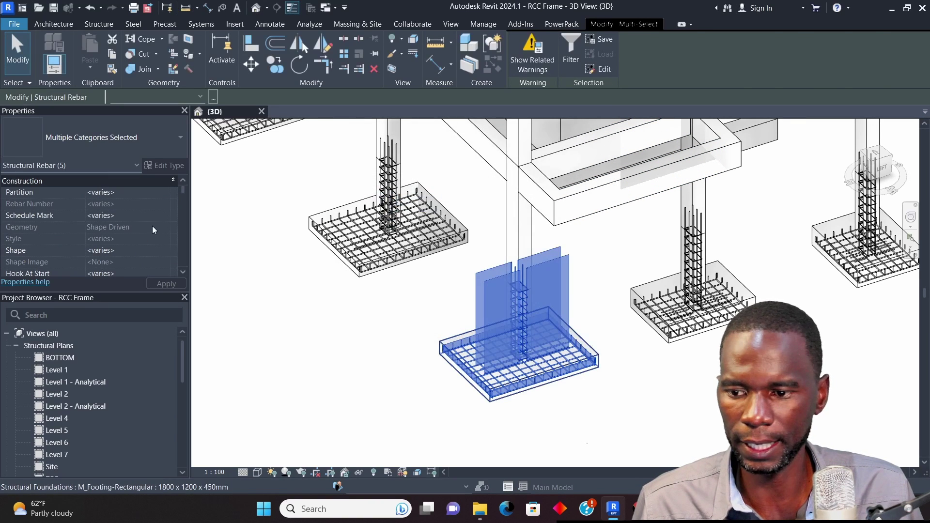
- Assign all selected rebars of the front corner footing to the BASE 2 partition, apply it and clear the selection
{"action": "left_click", "coordinate": [140, 193]}
{"action": "left_click", "coordinate": [165, 192]}
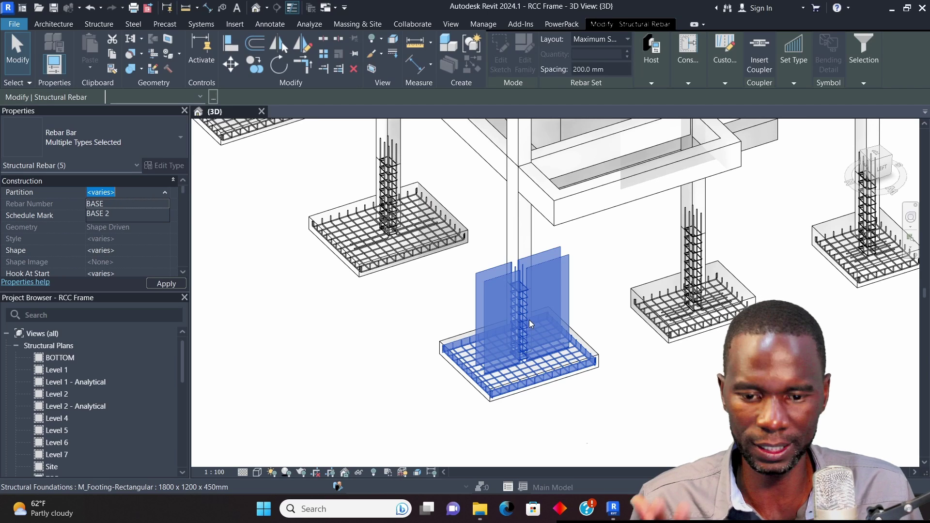
{"action": "left_click", "coordinate": [94, 216]}
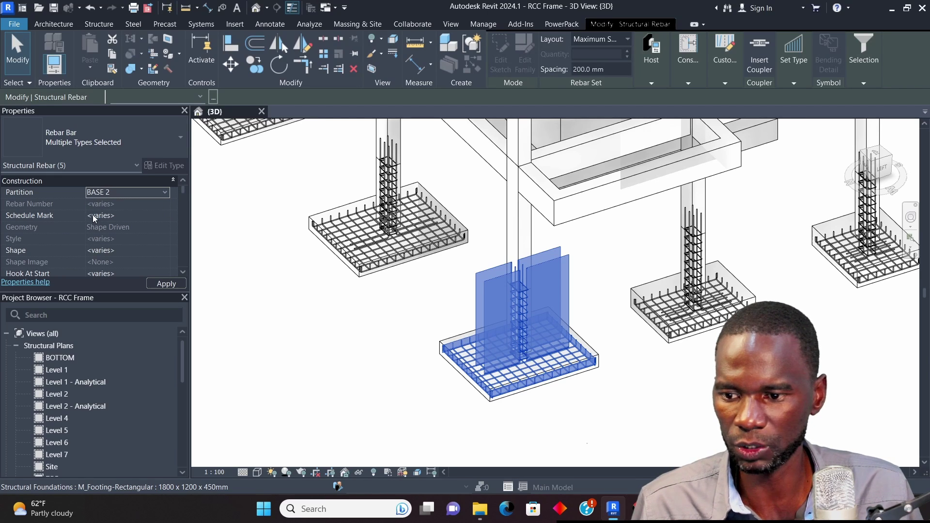
{"action": "left_click", "coordinate": [161, 284]}
{"action": "left_click", "coordinate": [616, 401]}
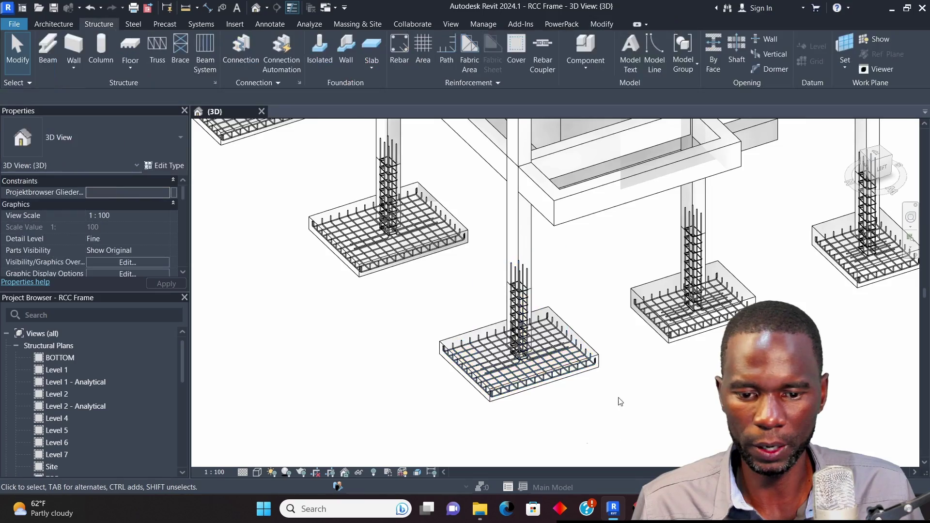
- Check the Partition value of the bottom mesh bars in the front corner footing
{"action": "scroll", "coordinate": [564, 354], "scroll_direction": "up", "scroll_amount": 4}
{"action": "scroll", "coordinate": [563, 352], "scroll_direction": "up", "scroll_amount": 2}
{"action": "left_click", "coordinate": [561, 345]}
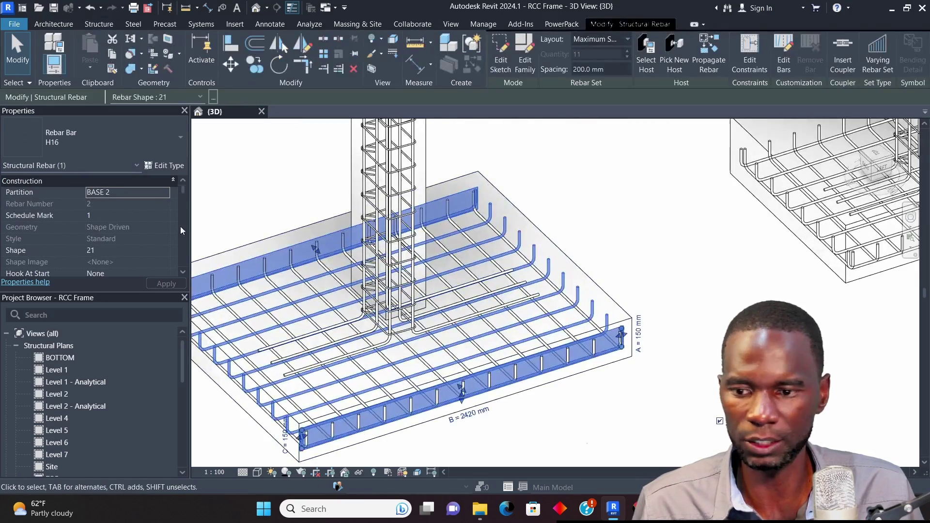
{"action": "scroll", "coordinate": [547, 373], "scroll_direction": "down", "scroll_amount": 6}
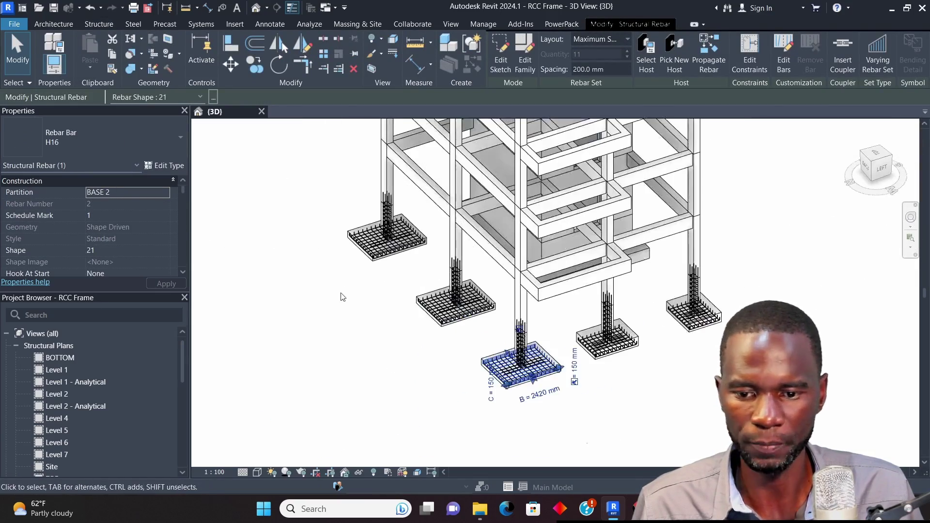
- Check the Partition value of the starter bars in the footing beneath the projecting beams again and clear the selection
{"action": "scroll", "coordinate": [608, 340], "scroll_direction": "up", "scroll_amount": 5}
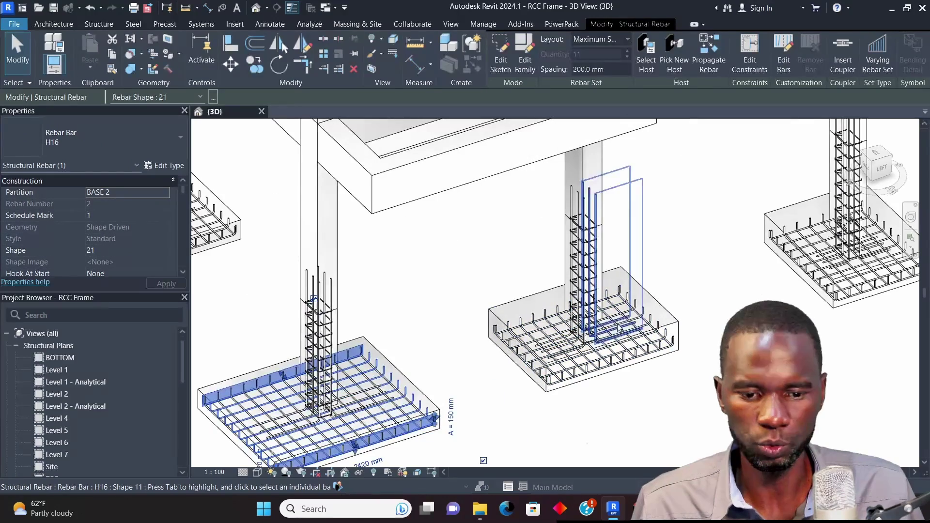
{"action": "left_click", "coordinate": [619, 328]}
{"action": "scroll", "coordinate": [291, 263], "scroll_direction": "down", "scroll_amount": 2}
{"action": "left_click", "coordinate": [411, 271]}
- Select the leftmost footing with its column base and filter the selection down to Structural Rebar only
{"action": "scroll", "coordinate": [411, 271], "scroll_direction": "down", "scroll_amount": 3}
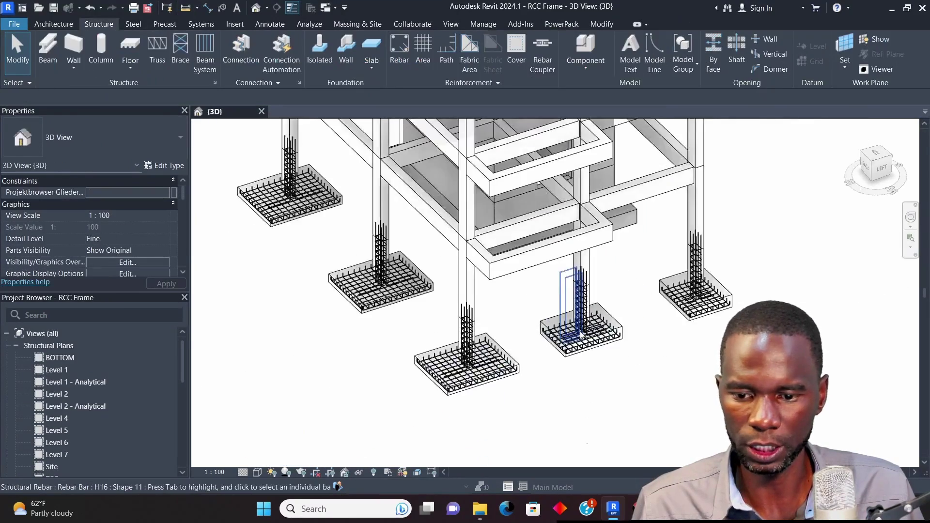
{"action": "scroll", "coordinate": [447, 298], "scroll_direction": "up", "scroll_amount": 2}
{"action": "scroll", "coordinate": [440, 308], "scroll_direction": "down", "scroll_amount": 2}
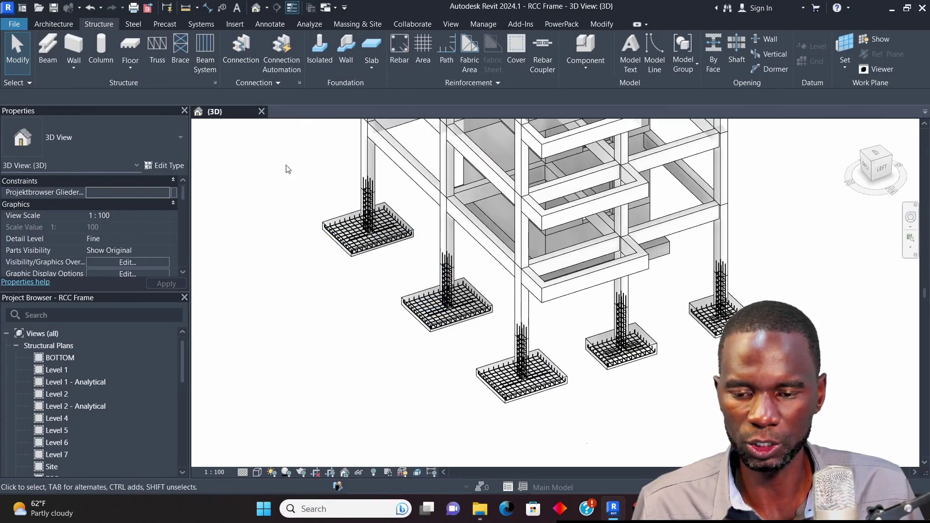
{"action": "left_click_drag", "start_coordinate": [277, 148], "coordinate": [420, 278]}
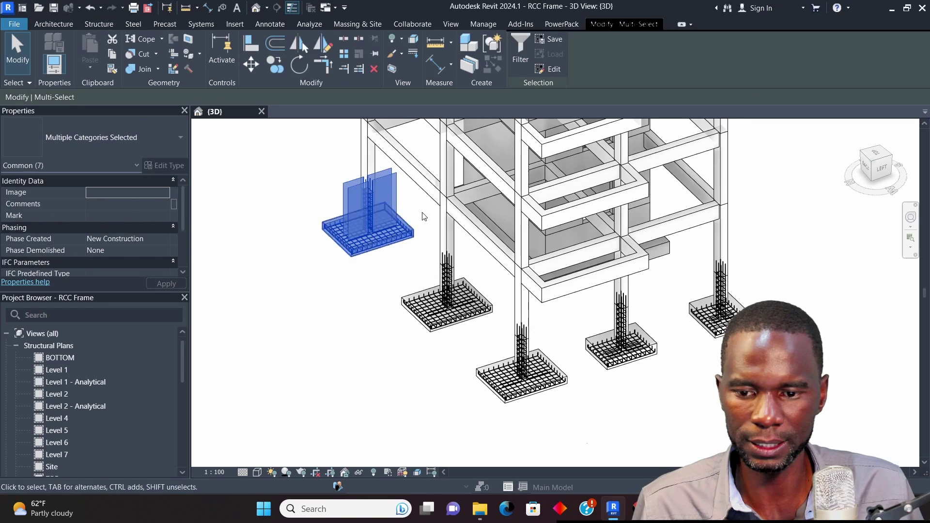
{"action": "left_click", "coordinate": [532, 61]}
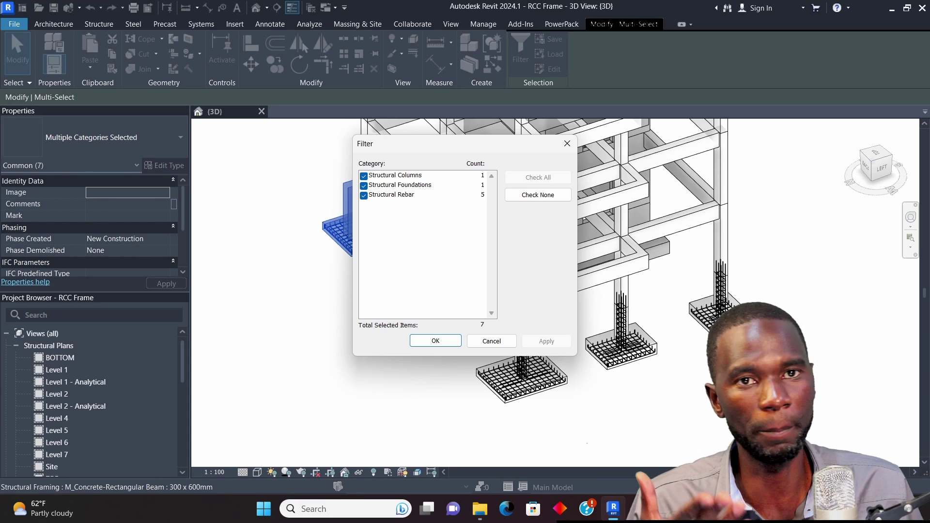
{"action": "left_click", "coordinate": [537, 196]}
{"action": "left_click", "coordinate": [363, 195]}
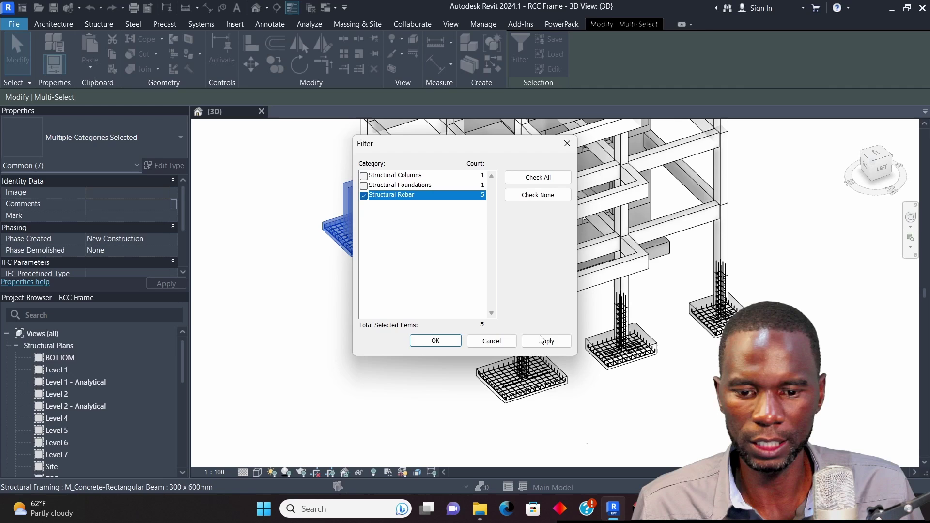
{"action": "left_click", "coordinate": [435, 341]}
- Set the Partition of the leftmost footing's rebars to BASE 3, apply it and clear the selection
{"action": "left_click", "coordinate": [104, 192]}
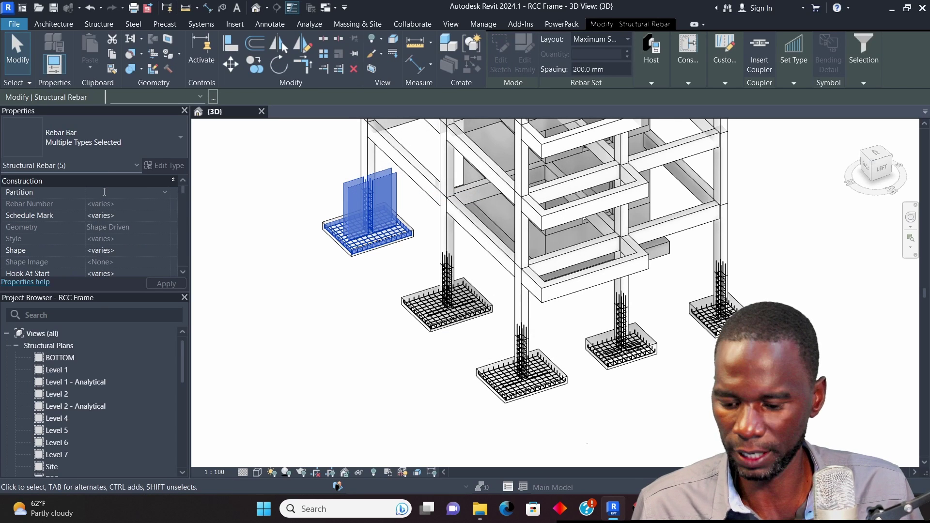
{"action": "type", "text": "BASE3"}
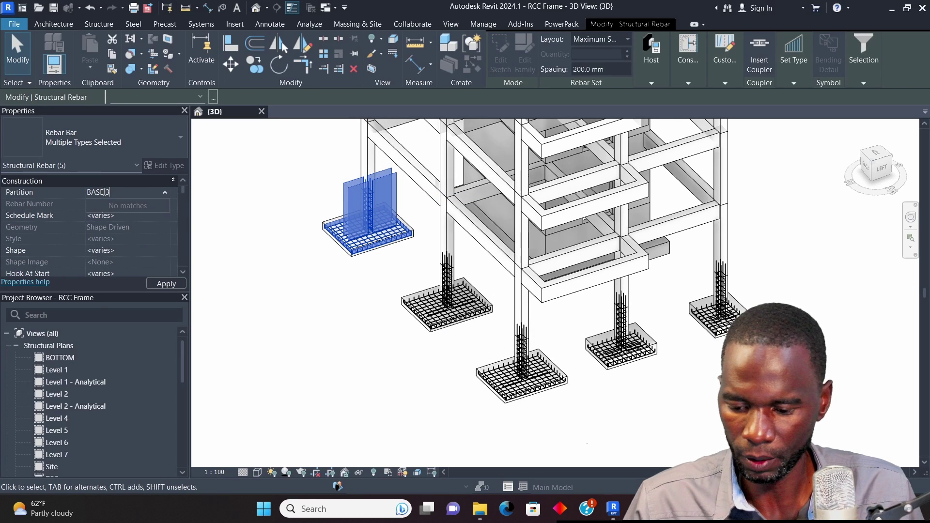
{"action": "left_click", "coordinate": [160, 284]}
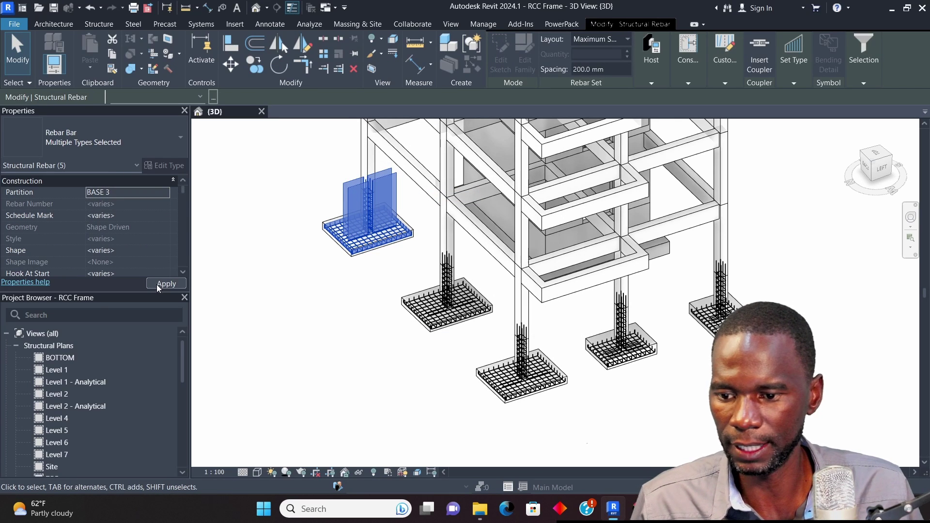
{"action": "left_click", "coordinate": [406, 346]}
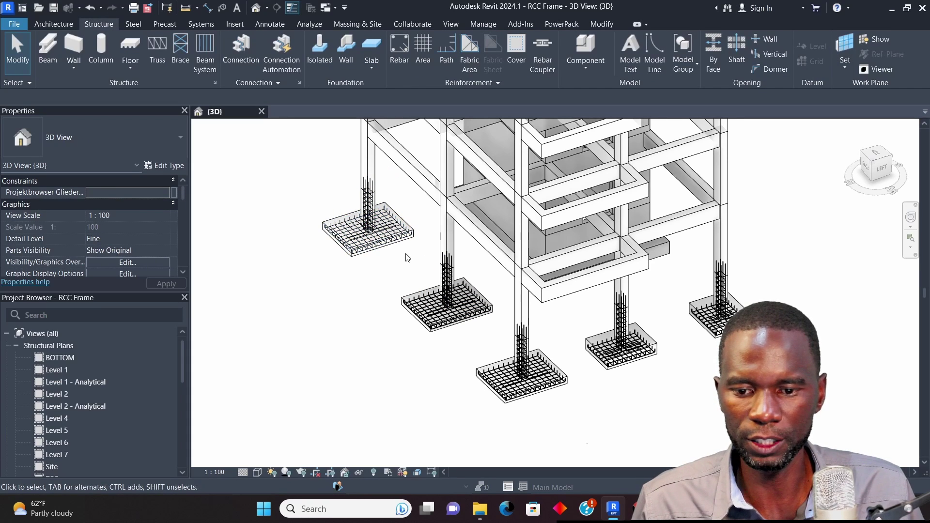
- Select the second footing from the left with its column base and filter the selection down to Structural Rebar only
{"action": "mouse_move", "coordinate": [406, 257]}
{"action": "left_mouse_down"}
{"action": "mouse_move", "coordinate": [501, 352]}
{"action": "mouse_move", "coordinate": [426, 255]}
{"action": "mouse_move", "coordinate": [404, 270]}
{"action": "mouse_move", "coordinate": [401, 262]}
{"action": "left_mouse_up"}
{"action": "left_click", "coordinate": [476, 331]}
{"action": "left_click", "coordinate": [572, 41]}
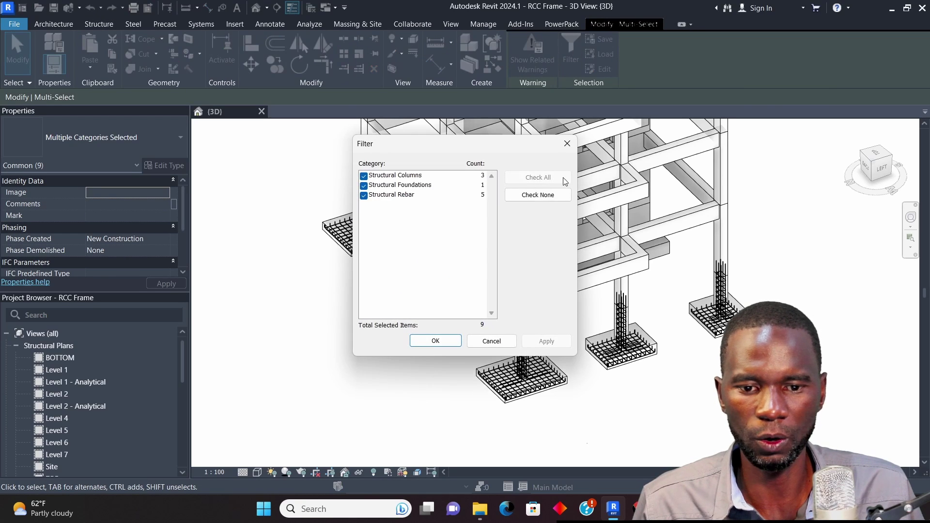
{"action": "left_click", "coordinate": [536, 194]}
{"action": "left_click", "coordinate": [364, 195]}
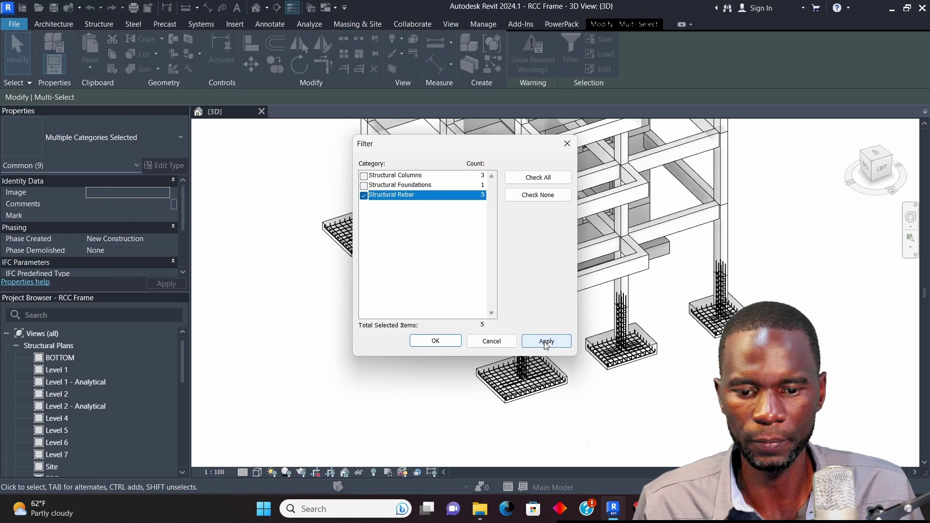
{"action": "left_click", "coordinate": [436, 341]}
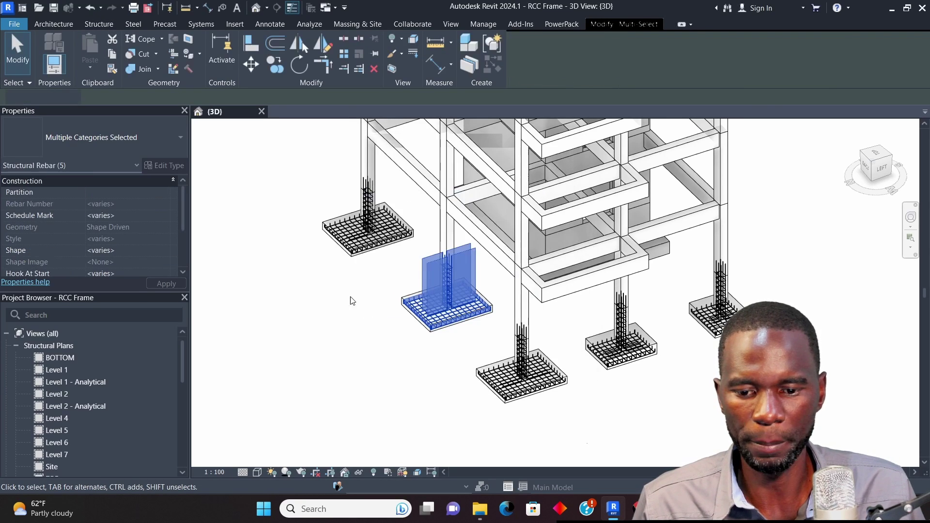
- Set the Partition of the selected footing and column-base rebars to BASE 3, apply it and clear the selection
{"action": "left_click", "coordinate": [130, 193]}
{"action": "left_click", "coordinate": [162, 192]}
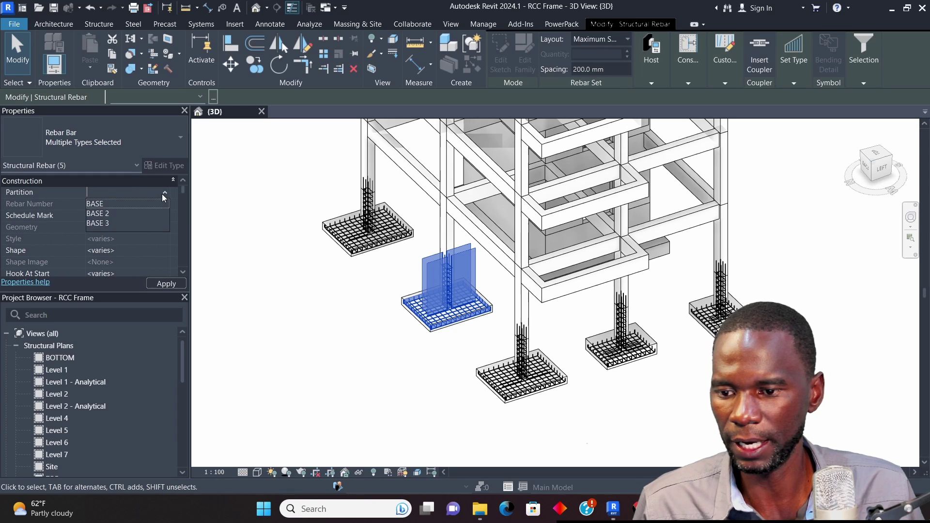
{"action": "left_click", "coordinate": [102, 223]}
{"action": "left_click", "coordinate": [163, 284]}
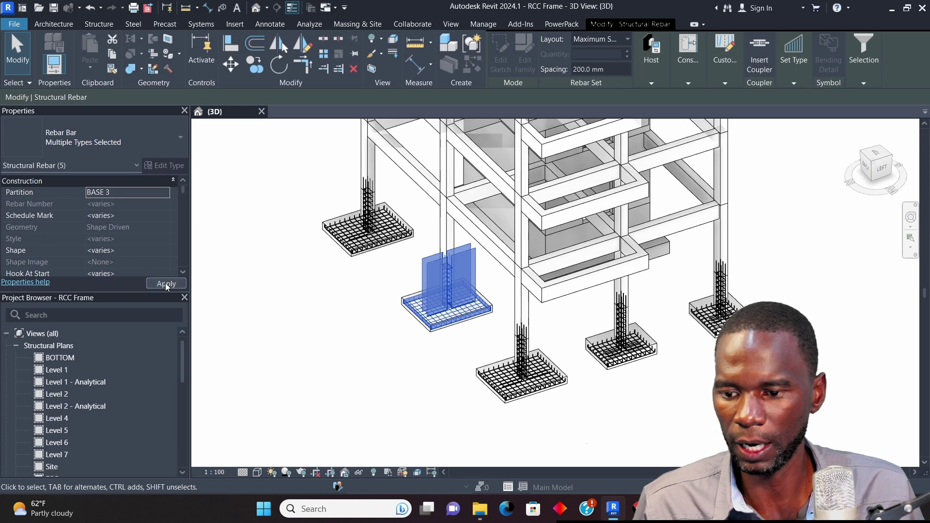
{"action": "left_click", "coordinate": [395, 373]}
- Set the minimum number of digits for reinforcement numbers to 2 in the Reinforcement Numbers settings and confirm
{"action": "scroll", "coordinate": [512, 336], "scroll_direction": "down", "scroll_amount": 4}
{"action": "scroll", "coordinate": [512, 335], "scroll_direction": "up", "scroll_amount": 3}
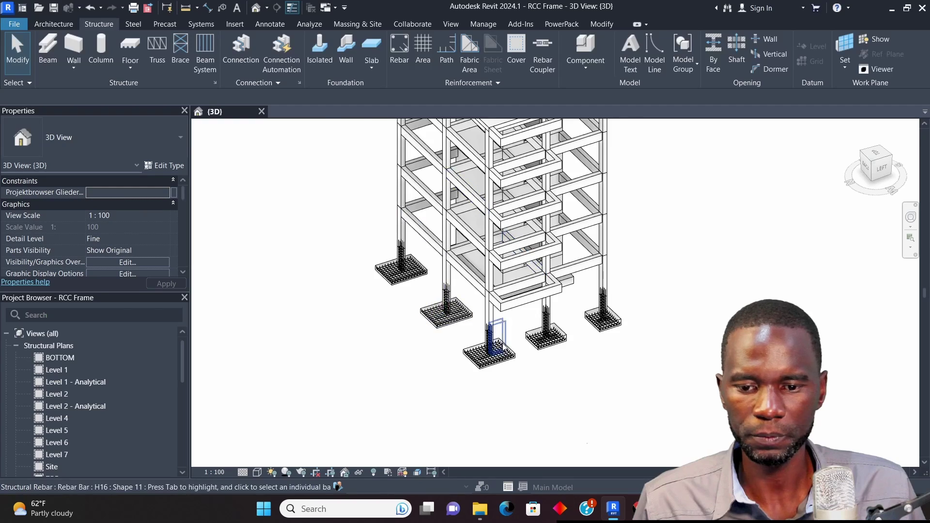
{"action": "middle_click_drag", "start_coordinate": [489, 383], "coordinate": [489, 310]}
{"action": "scroll", "coordinate": [508, 293], "scroll_direction": "up", "scroll_amount": 4}
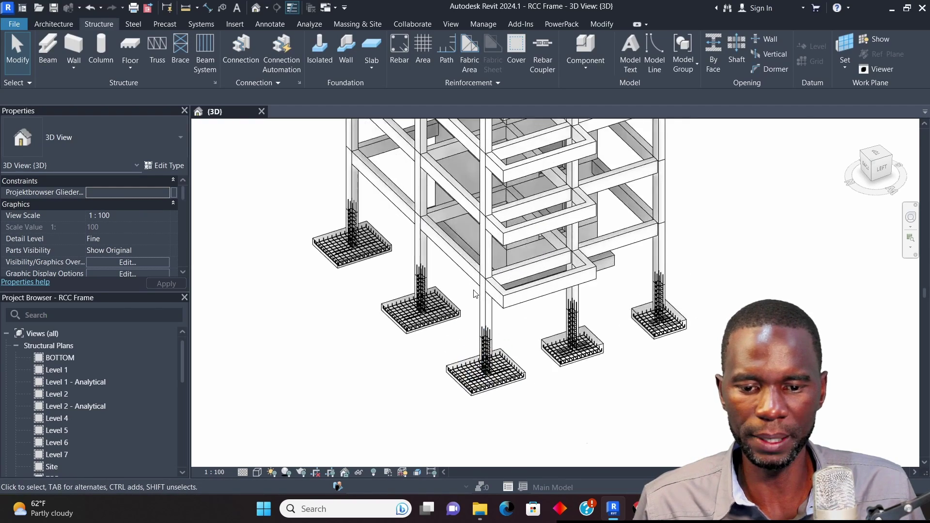
{"action": "scroll", "coordinate": [438, 298], "scroll_direction": "down", "scroll_amount": 2}
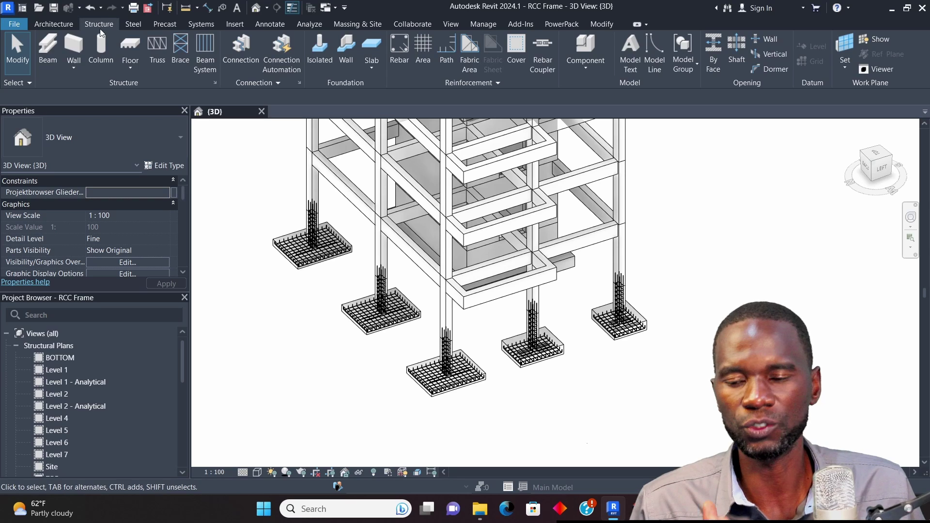
{"action": "left_click", "coordinate": [501, 82]}
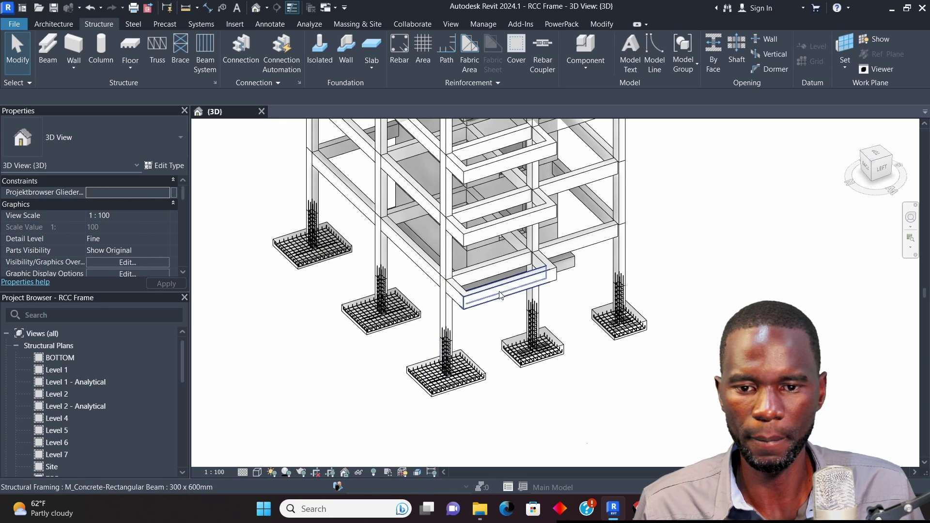
{"action": "left_click", "coordinate": [498, 85]}
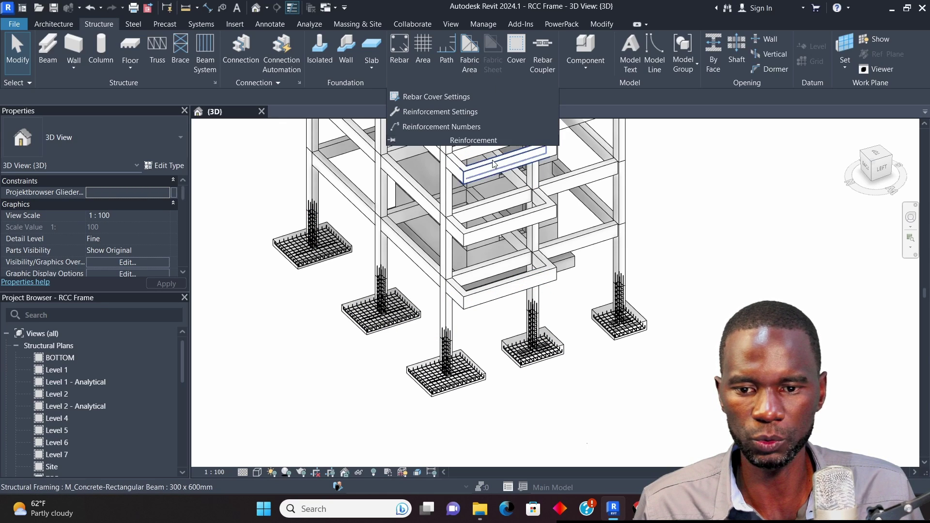
{"action": "left_click", "coordinate": [449, 127]}
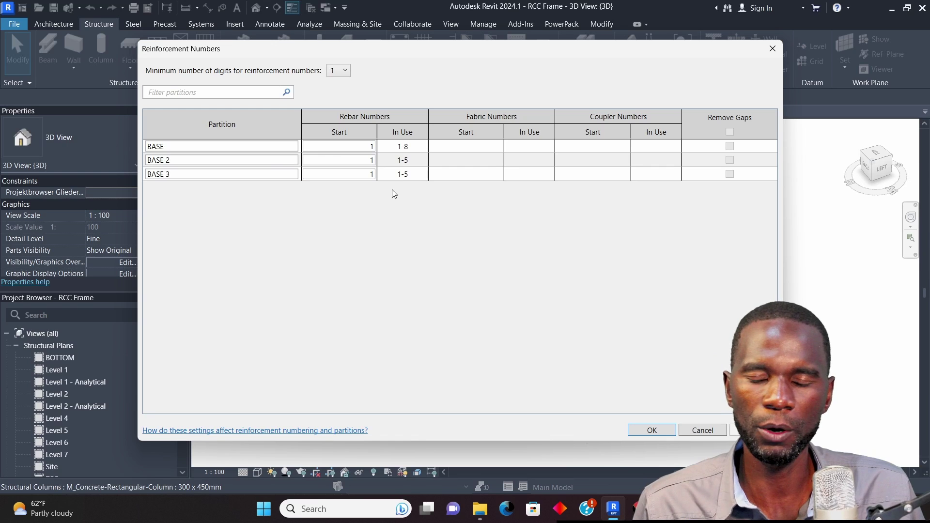
{"action": "left_click", "coordinate": [339, 71]}
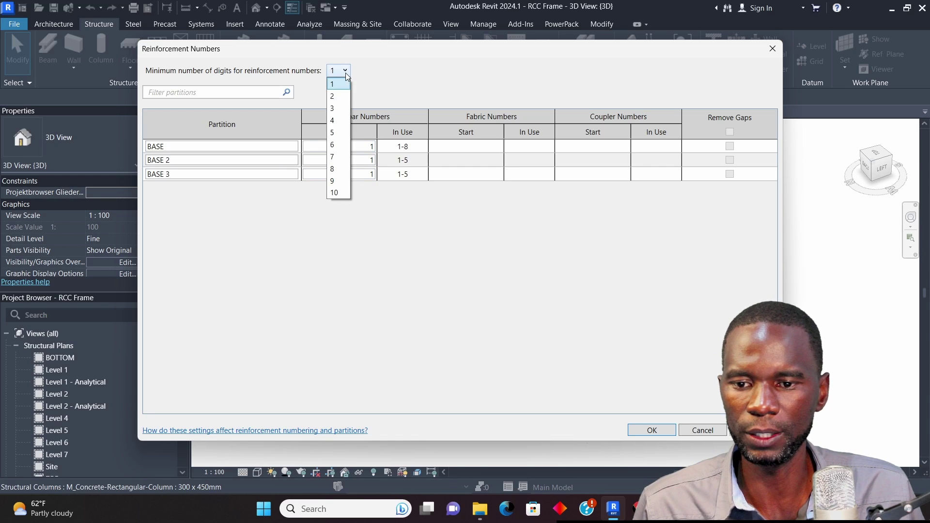
{"action": "left_click", "coordinate": [335, 101]}
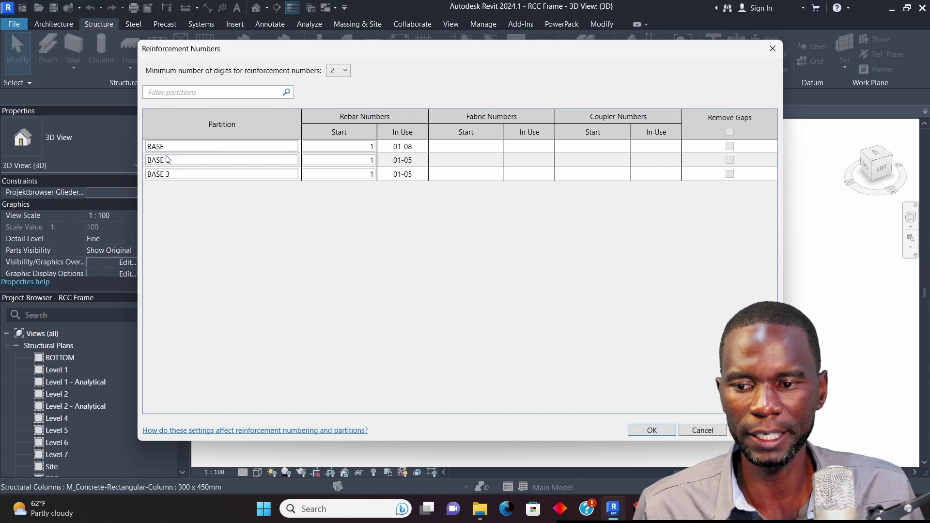
{"action": "left_click_drag", "start_coordinate": [535, 50], "coordinate": [499, 77]}
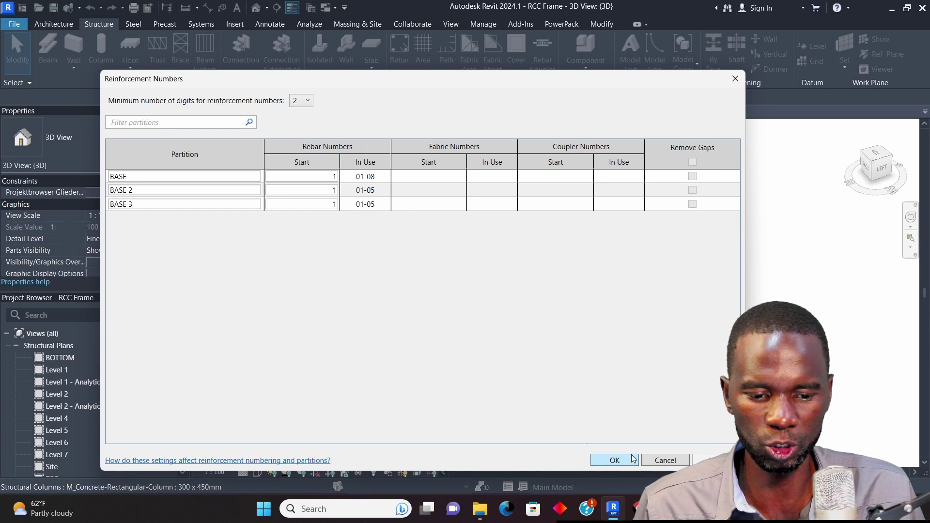
{"action": "left_click", "coordinate": [614, 460]}
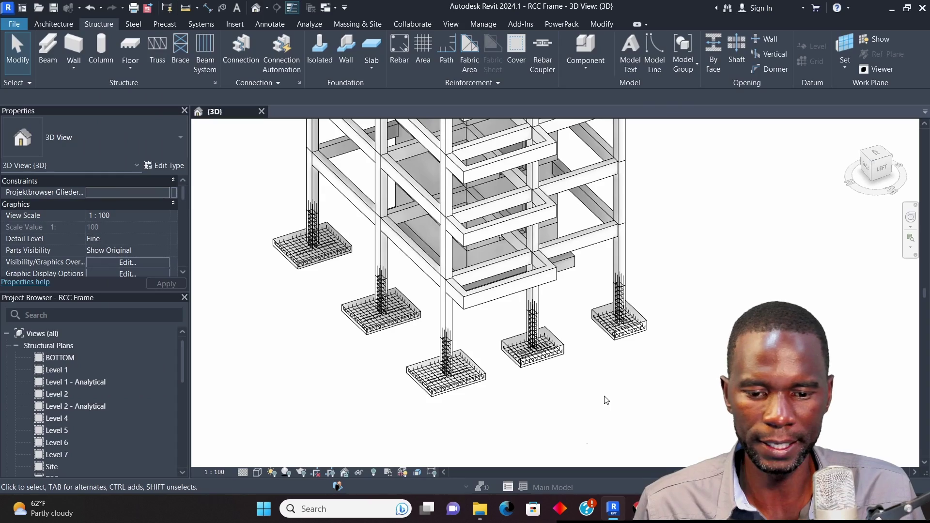
- Delete one set of H16 starter bars from the column base of the rightmost footing
{"action": "scroll", "coordinate": [537, 355], "scroll_direction": "up", "scroll_amount": 5}
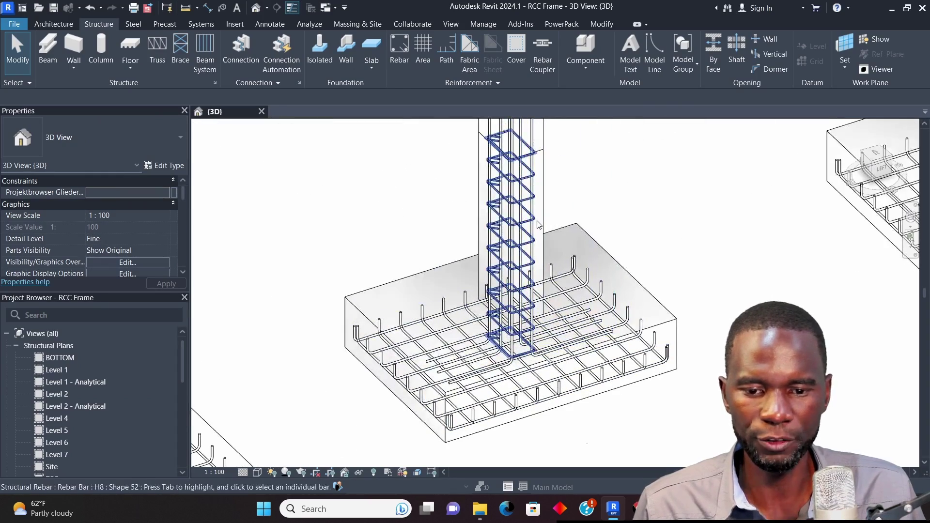
{"action": "scroll", "coordinate": [528, 257], "scroll_direction": "down", "scroll_amount": 5}
{"action": "scroll", "coordinate": [484, 251], "scroll_direction": "down", "scroll_amount": 2}
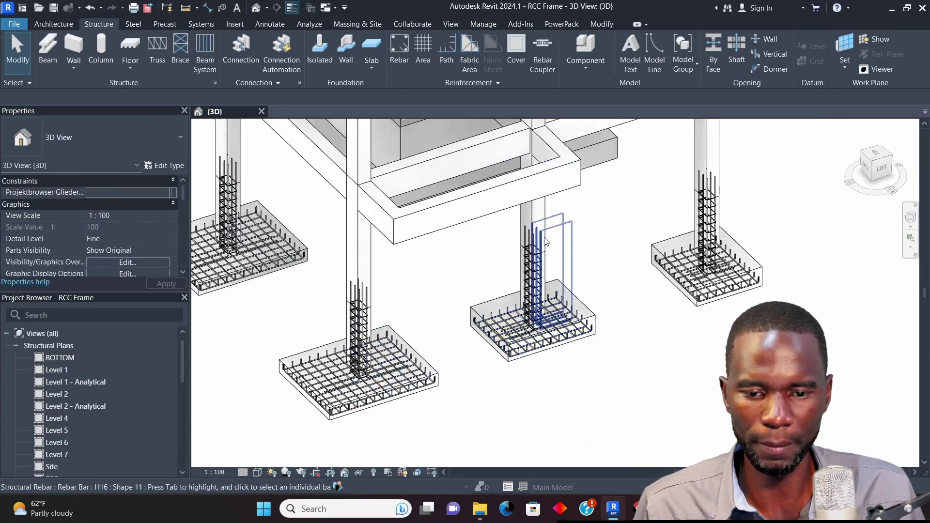
{"action": "scroll", "coordinate": [691, 227], "scroll_direction": "up", "scroll_amount": 2}
{"action": "scroll", "coordinate": [690, 228], "scroll_direction": "up", "scroll_amount": 5}
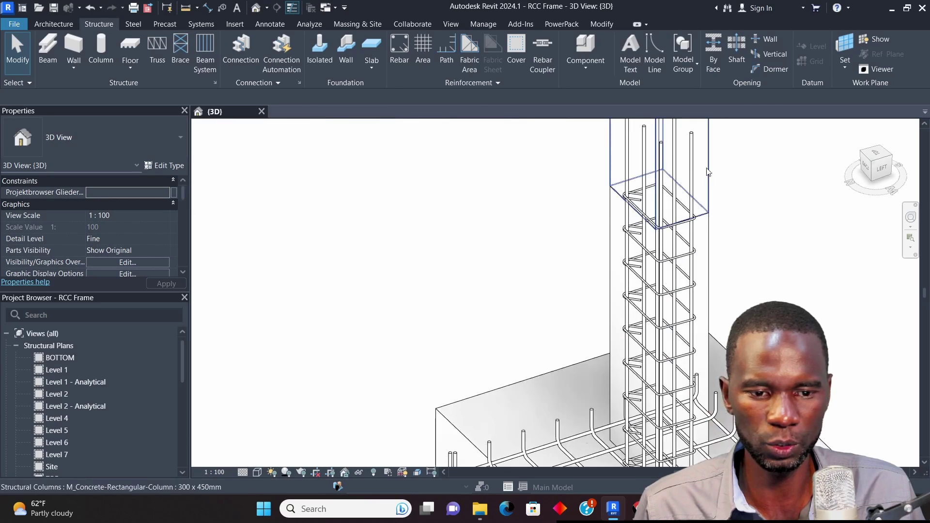
{"action": "left_click", "coordinate": [692, 168]}
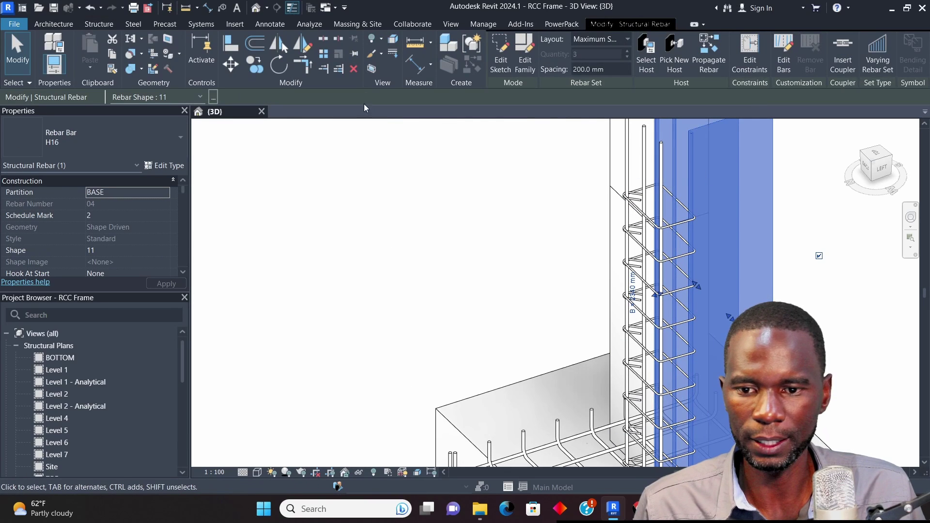
{"action": "left_click", "coordinate": [353, 70]}
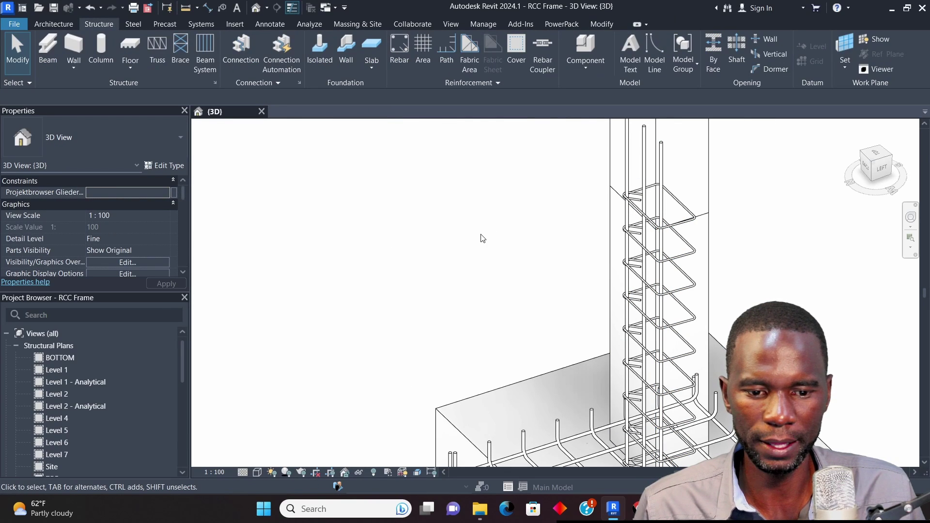
- Check the rebar numbers in use for each partition in the Reinforcement Numbers settings, and close them without changes
{"action": "scroll", "coordinate": [482, 238], "scroll_direction": "down", "scroll_amount": 5}
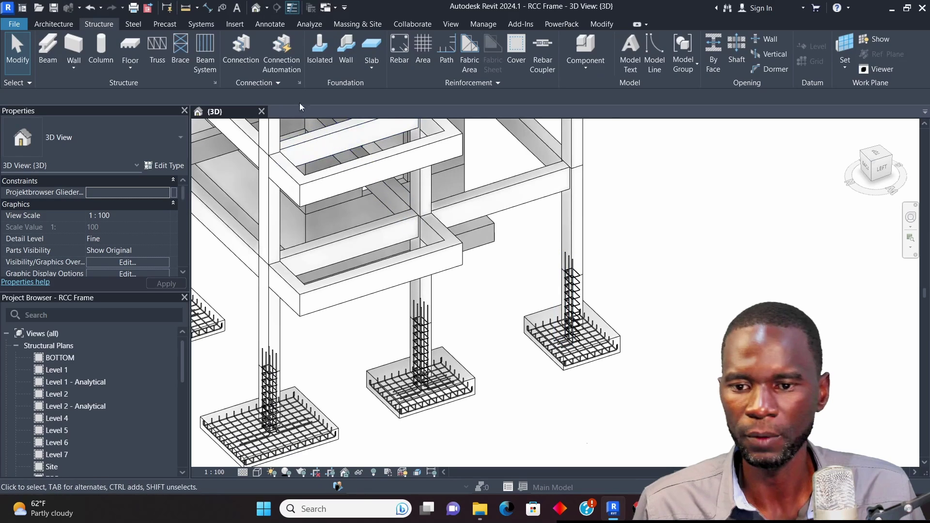
{"action": "left_click", "coordinate": [497, 83]}
{"action": "left_click", "coordinate": [440, 126]}
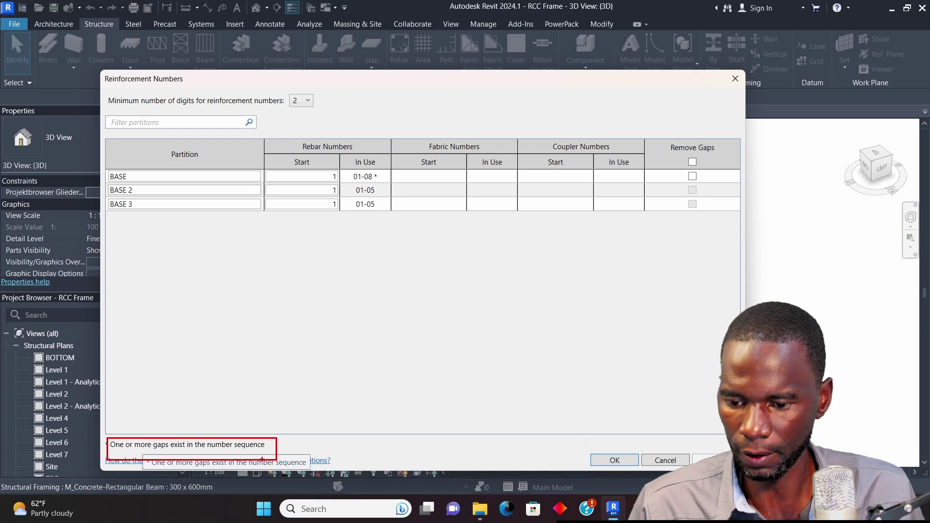
{"action": "mouse_move", "coordinate": [253, 448]}
{"action": "left_mouse_down"}
{"action": "mouse_move", "coordinate": [264, 457]}
{"action": "mouse_move", "coordinate": [317, 413]}
{"action": "left_mouse_up"}
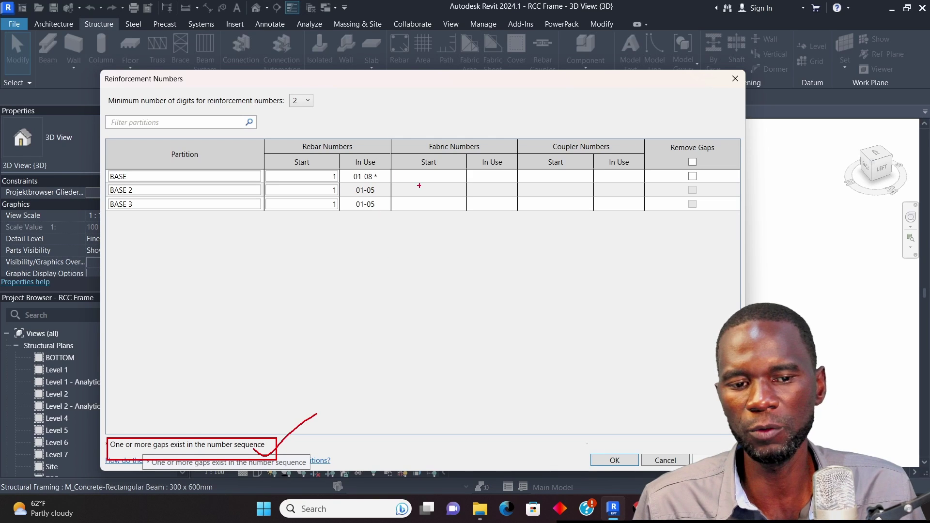
{"action": "key", "text": "Escape"}
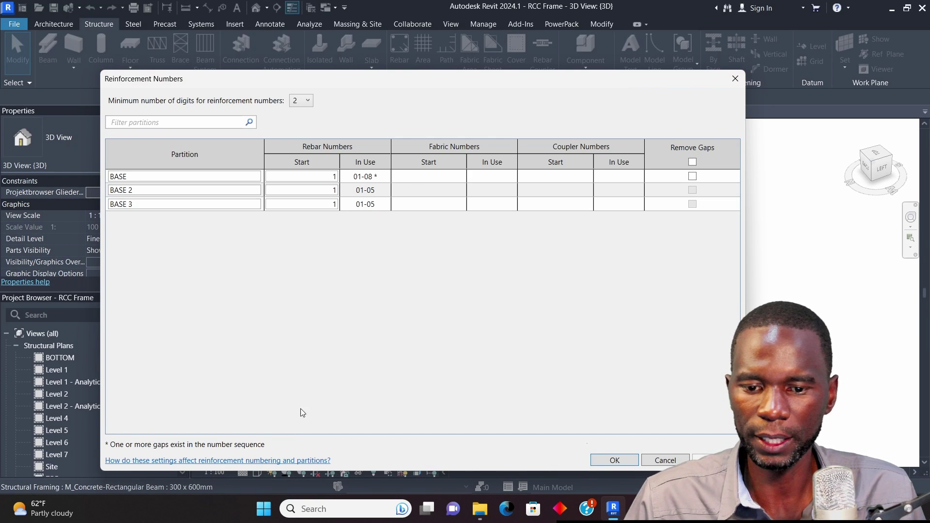
{"action": "key", "text": "Escape"}
- Remove the gaps in the BASE partition's rebar numbering through the Reinforcement Numbers settings, apply and confirm
{"action": "scroll", "coordinate": [546, 357], "scroll_direction": "up", "scroll_amount": 4}
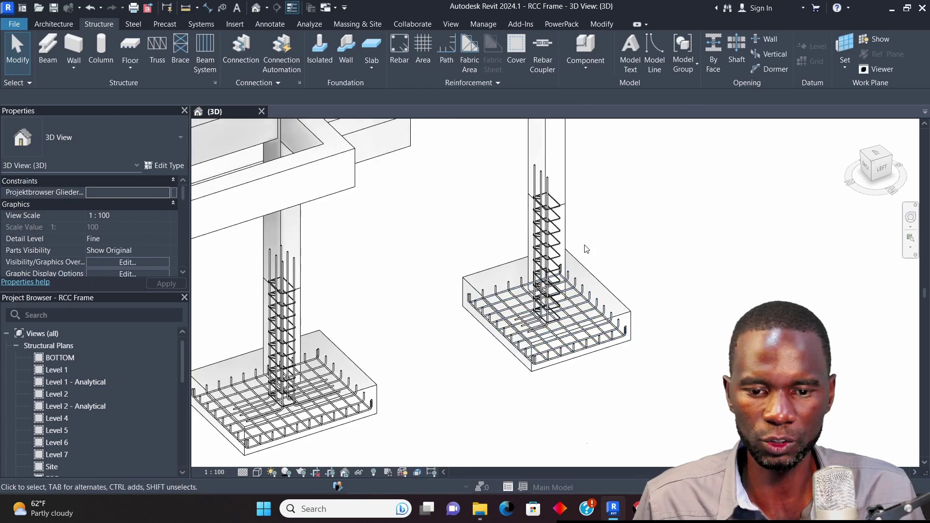
{"action": "scroll", "coordinate": [547, 243], "scroll_direction": "down", "scroll_amount": 3}
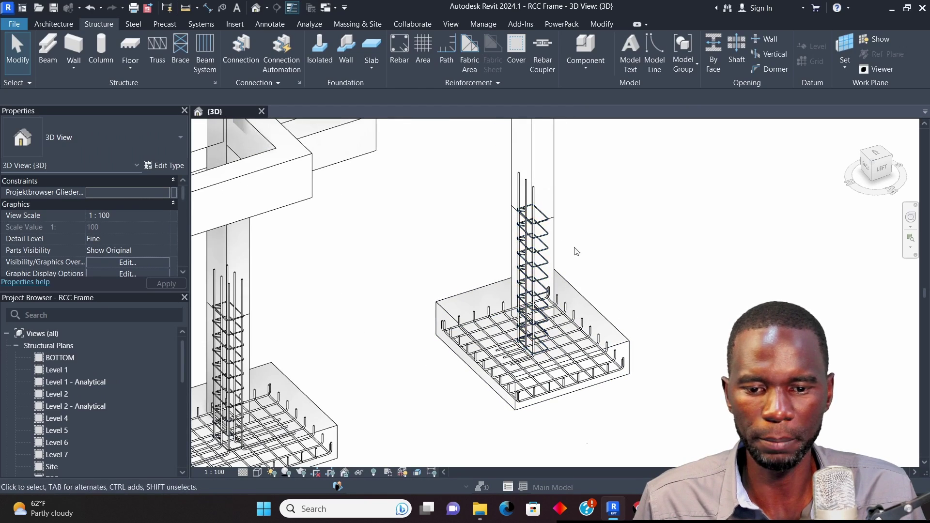
{"action": "scroll", "coordinate": [552, 322], "scroll_direction": "down", "scroll_amount": 2}
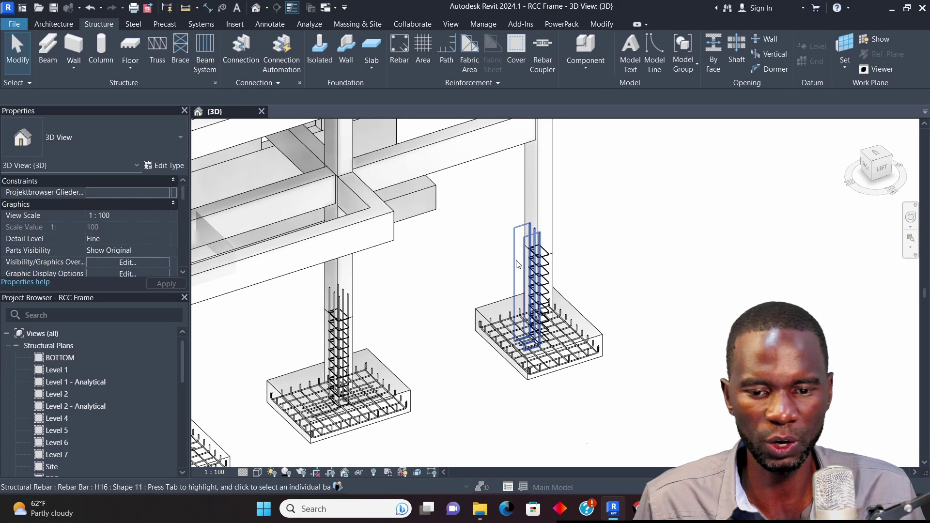
{"action": "left_click", "coordinate": [497, 84]}
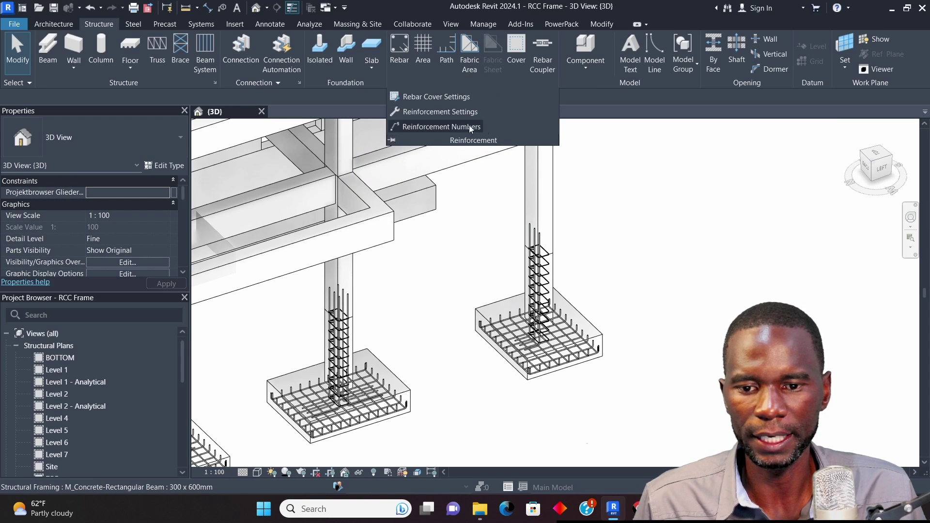
{"action": "left_click", "coordinate": [437, 127]}
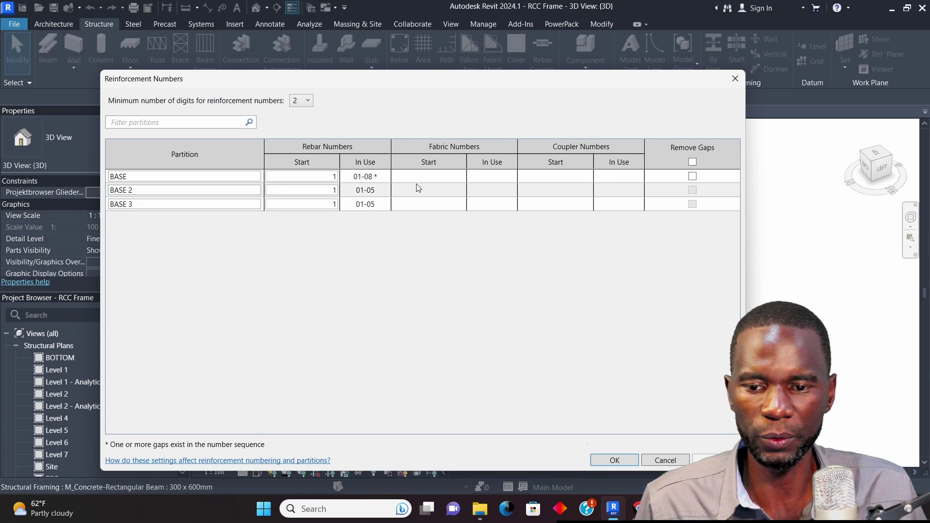
{"action": "left_click", "coordinate": [692, 175]}
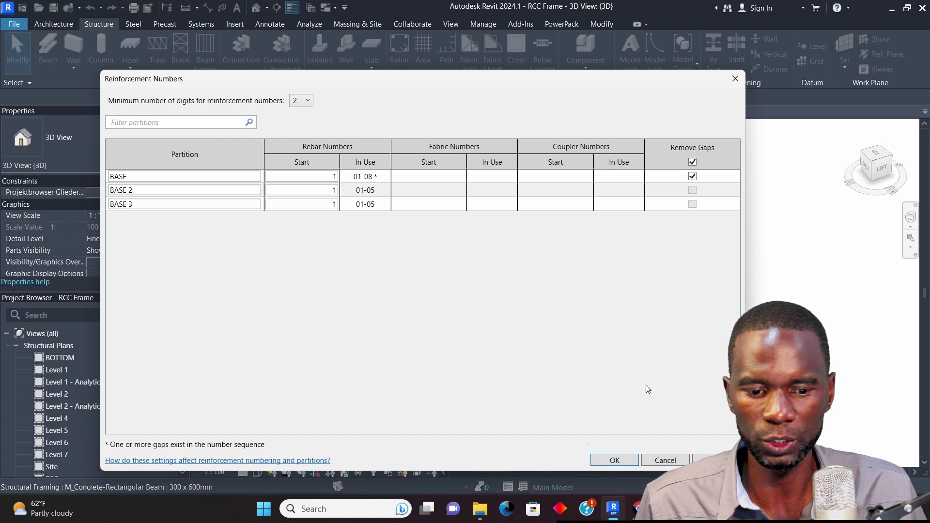
{"action": "left_click", "coordinate": [707, 460]}
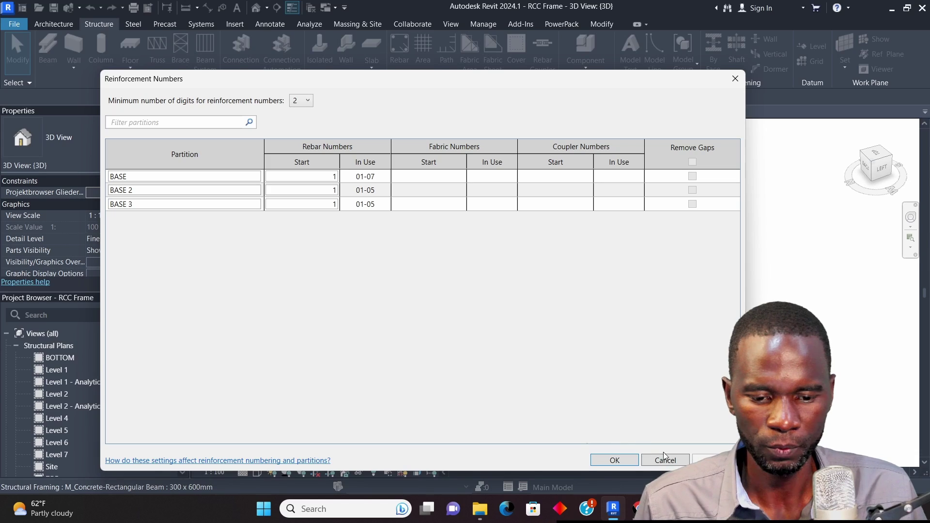
{"action": "left_click", "coordinate": [614, 460]}
- Change the remaining H16 starter bars in the rightmost footing's column base to rebar type H20
{"action": "scroll", "coordinate": [576, 321], "scroll_direction": "up", "scroll_amount": 6}
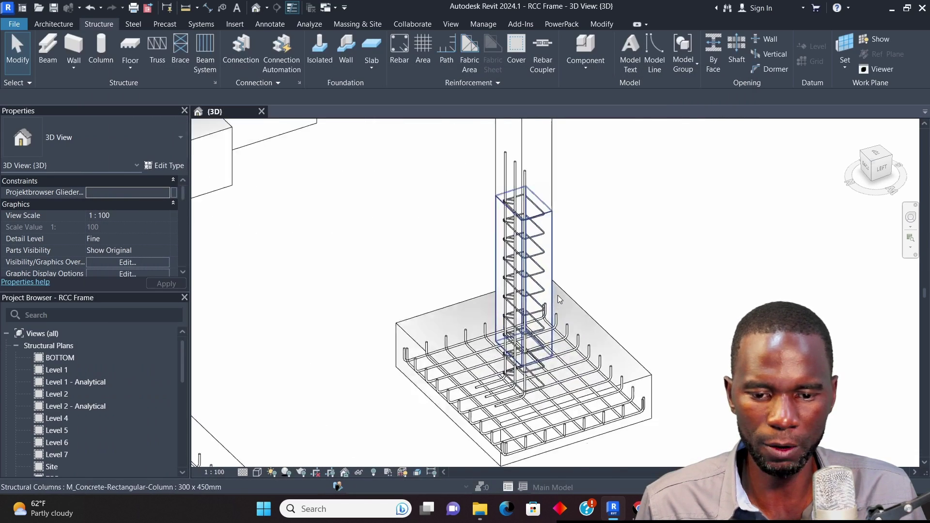
{"action": "left_click", "coordinate": [491, 276]}
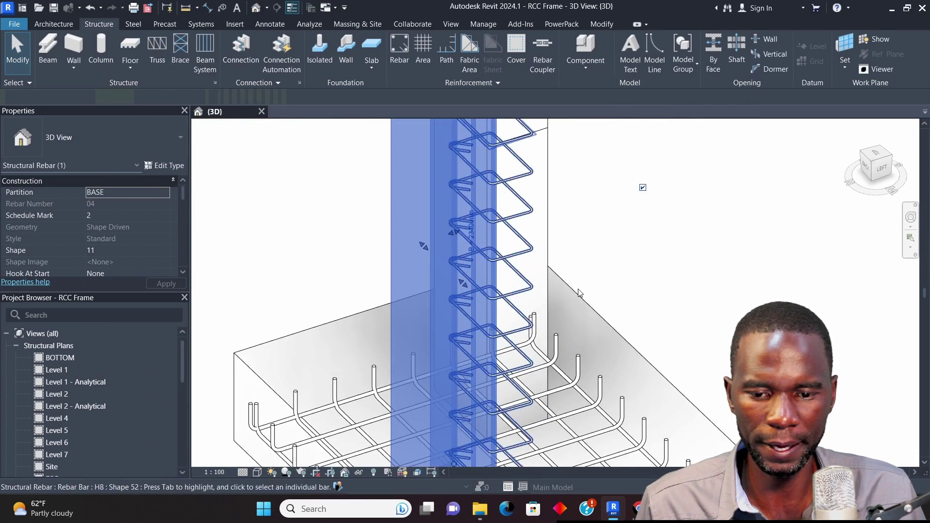
{"action": "scroll", "coordinate": [491, 276], "scroll_direction": "down", "scroll_amount": 4}
{"action": "left_click", "coordinate": [169, 138]}
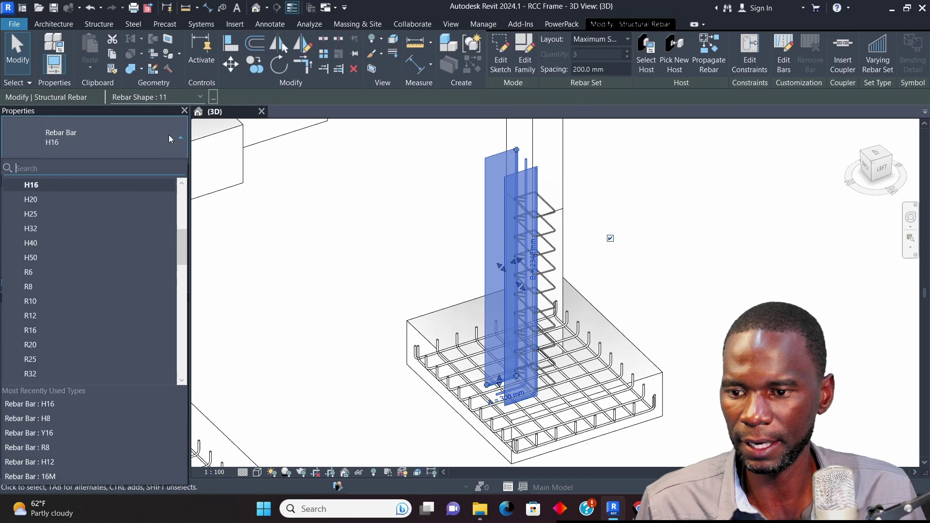
{"action": "left_click", "coordinate": [34, 200]}
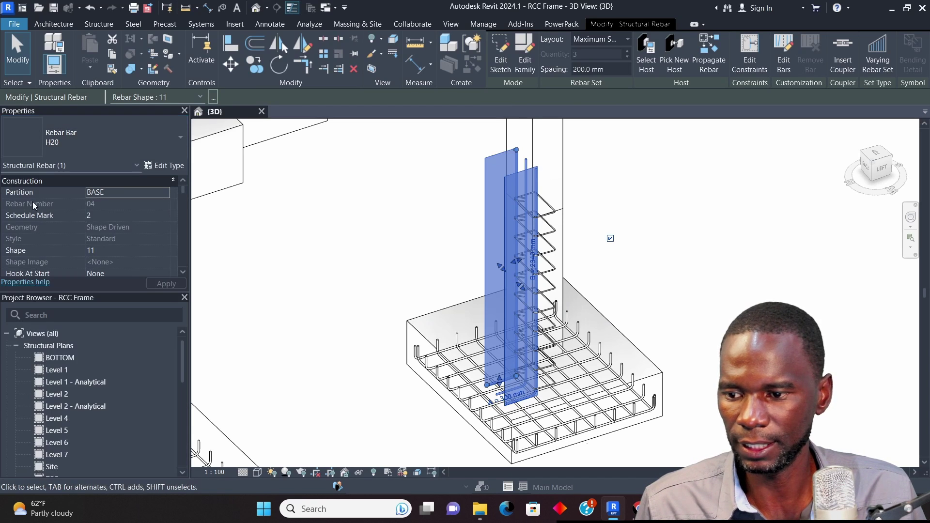
- Review the rebar numbers in use for partitions BASE, BASE 2 and BASE 3 in the Reinforcement Numbers settings, and accept them unchanged
{"action": "left_click", "coordinate": [716, 286]}
{"action": "scroll", "coordinate": [716, 286], "scroll_direction": "down", "scroll_amount": 3}
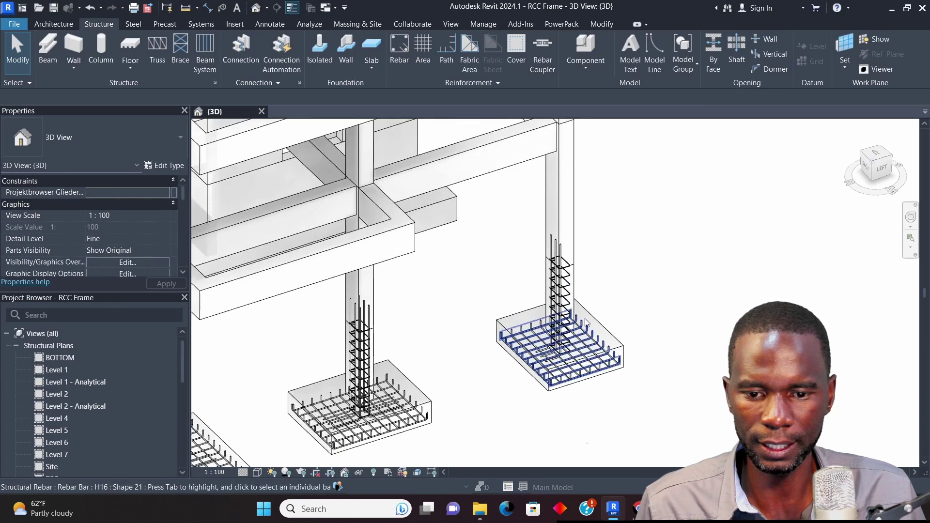
{"action": "left_click", "coordinate": [495, 82]}
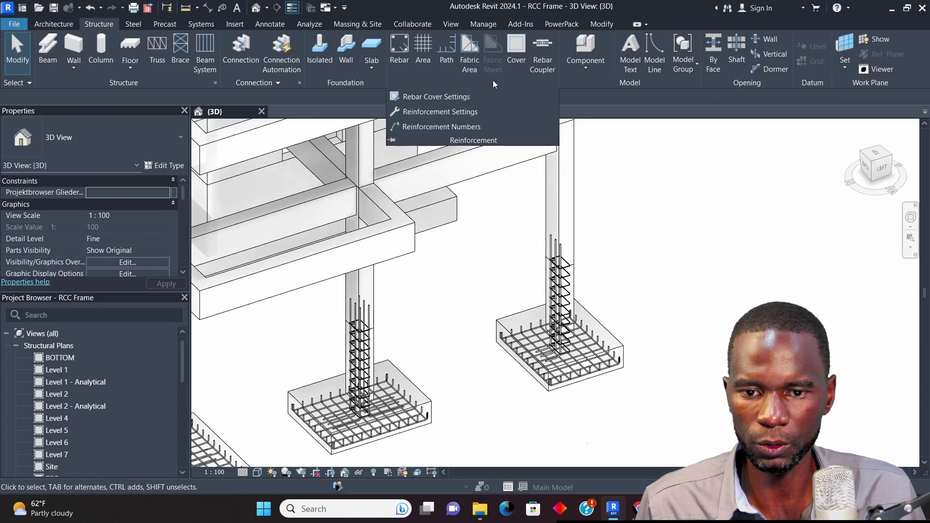
{"action": "left_click", "coordinate": [443, 127]}
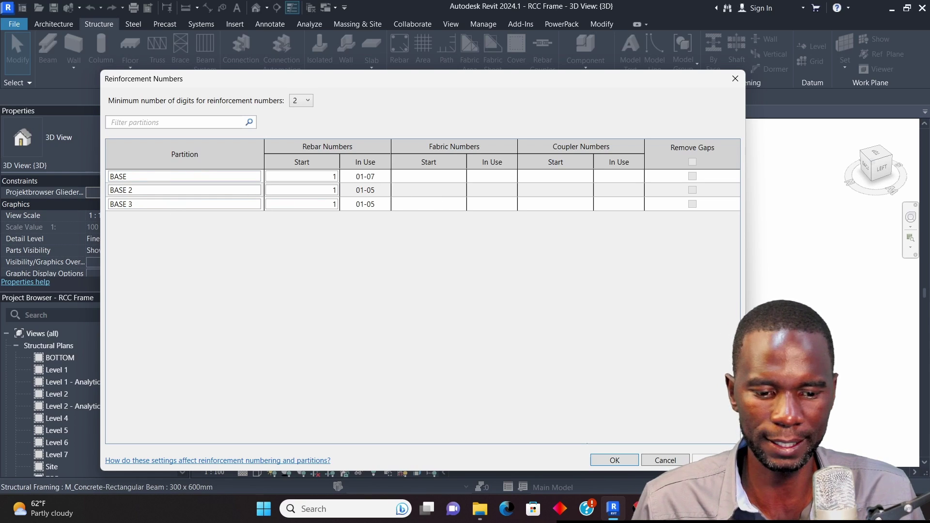
{"action": "left_click", "coordinate": [614, 460]}
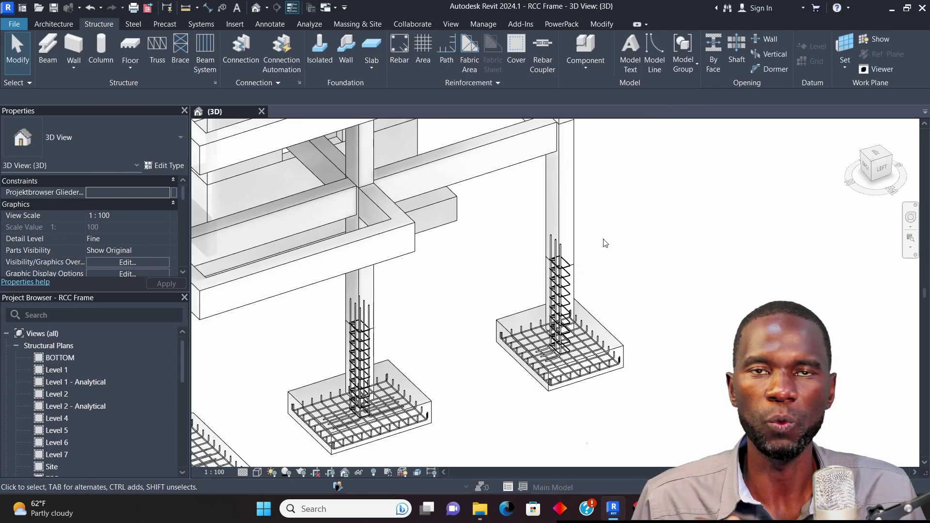
{"action": "scroll", "coordinate": [605, 237], "scroll_direction": "down", "scroll_amount": 4}
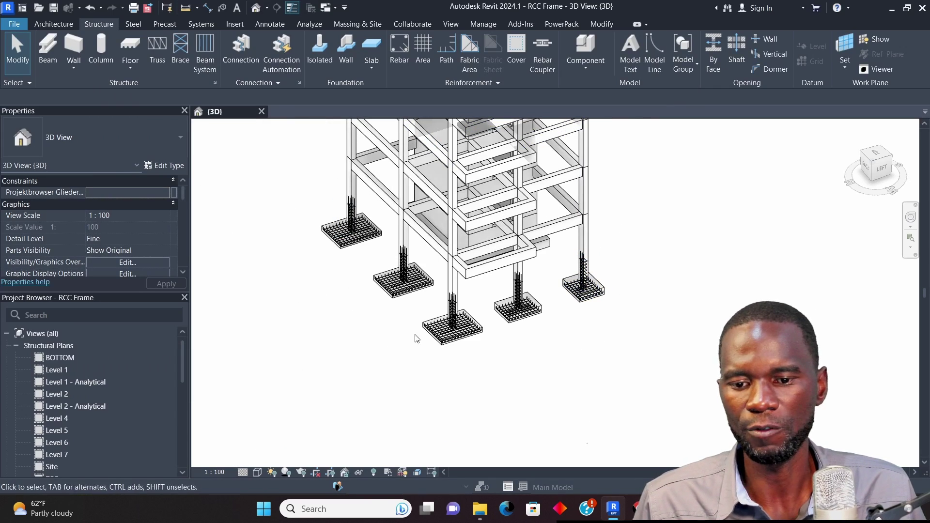
{"action": "scroll", "coordinate": [417, 332], "scroll_direction": "up", "scroll_amount": 2}
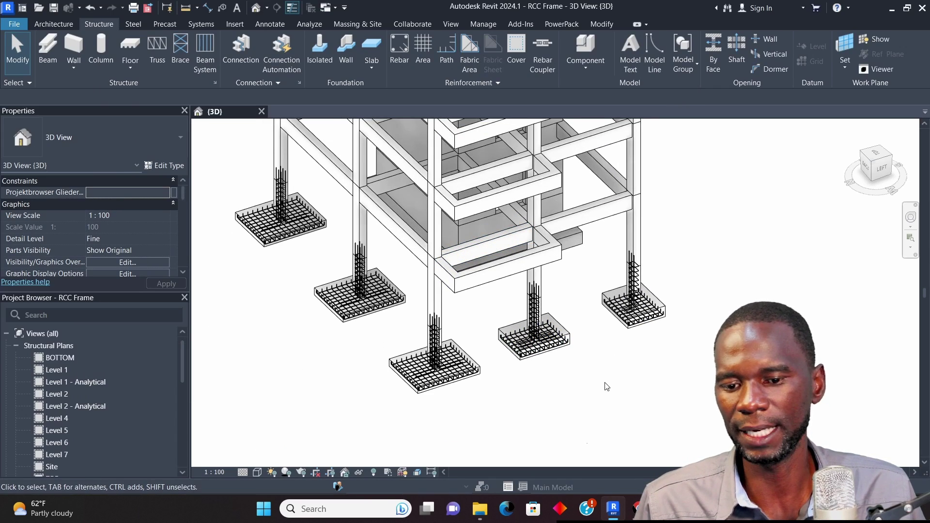
{"action": "scroll", "coordinate": [649, 293], "scroll_direction": "up", "scroll_amount": 3}
{"action": "scroll", "coordinate": [632, 320], "scroll_direction": "down", "scroll_amount": 4}
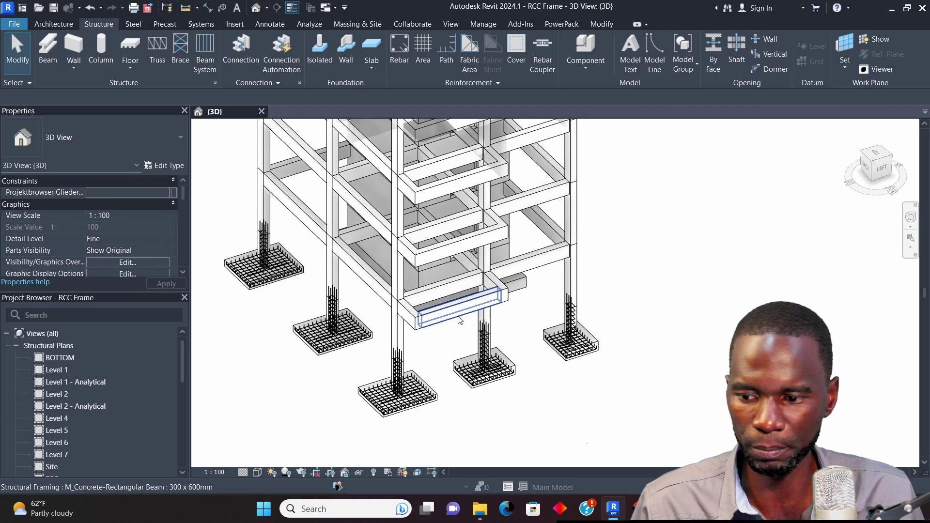
{"action": "scroll", "coordinate": [106, 360], "scroll_direction": "down", "scroll_amount": 2}
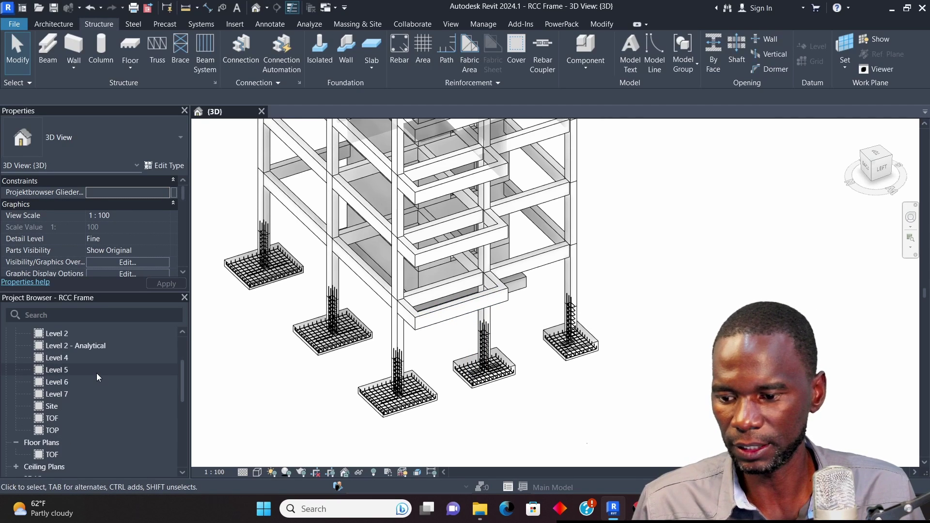
{"action": "scroll", "coordinate": [96, 373], "scroll_direction": "down", "scroll_amount": 6}
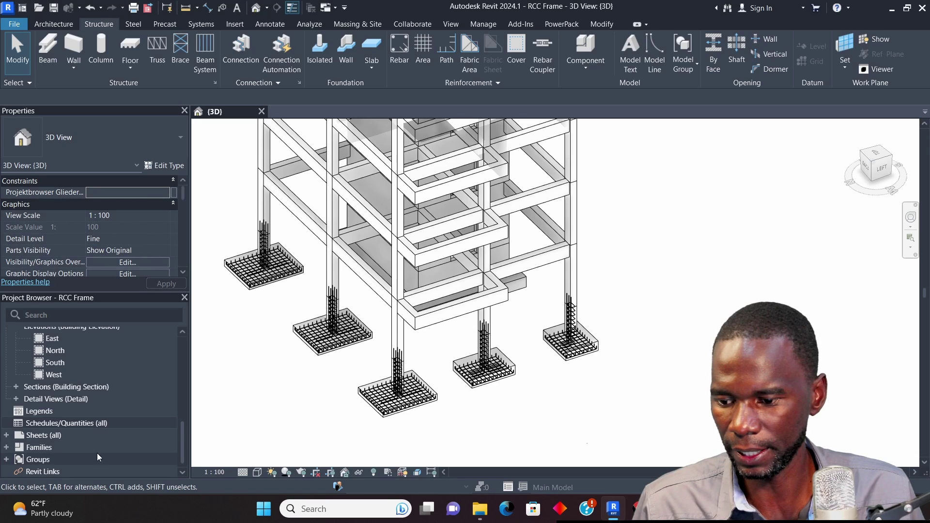
{"action": "left_click", "coordinate": [77, 422]}
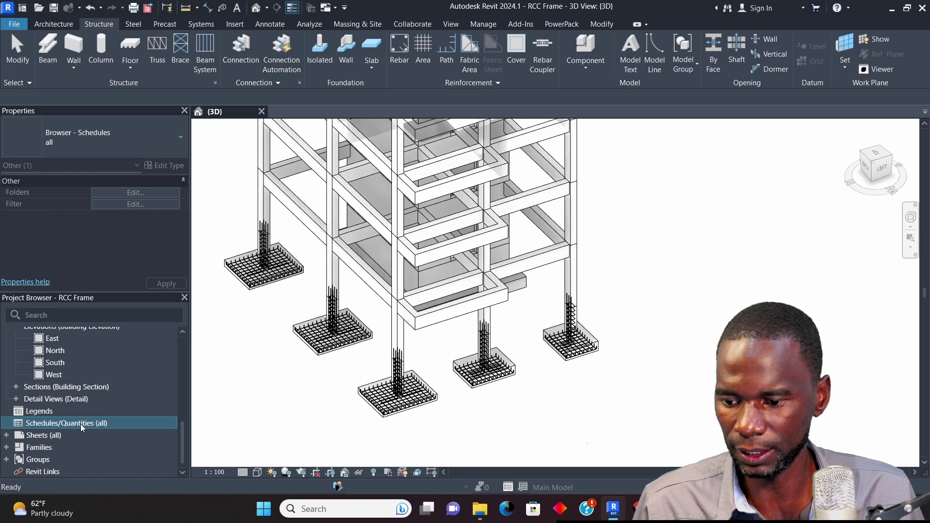
{"action": "right_click", "coordinate": [81, 426]}
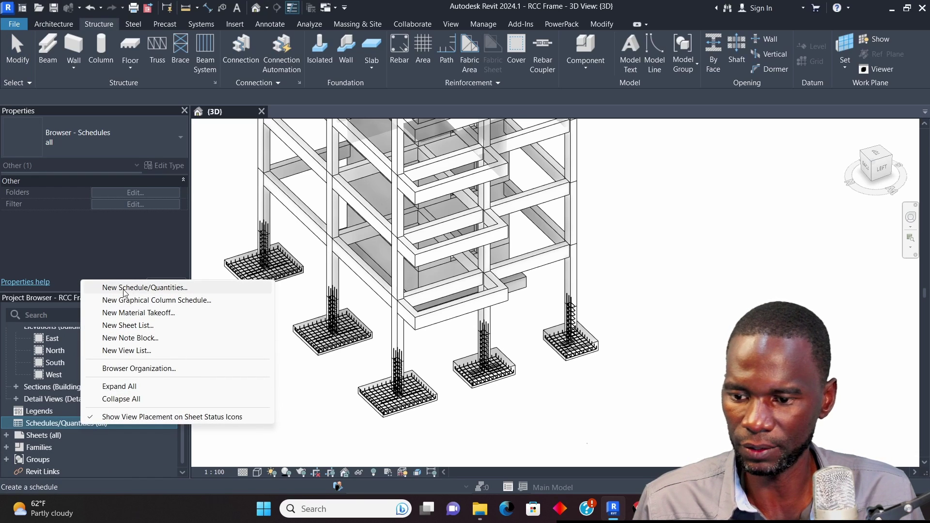
{"action": "left_click", "coordinate": [676, 257]}
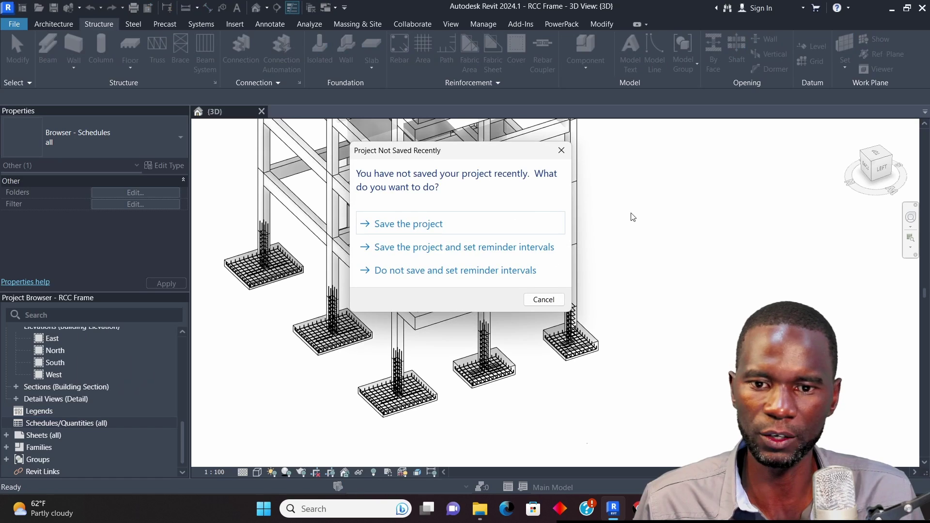
{"action": "left_click", "coordinate": [561, 151]}
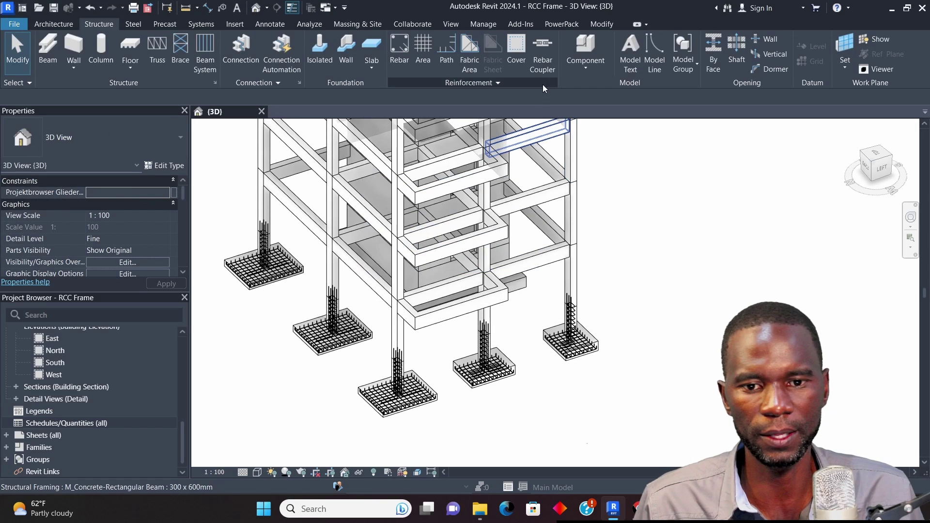
- Create a new Schedule/Quantities for the Structural Rebar category, with the name Rebar Schedule and the New Construction phase
{"action": "left_click", "coordinate": [448, 25]}
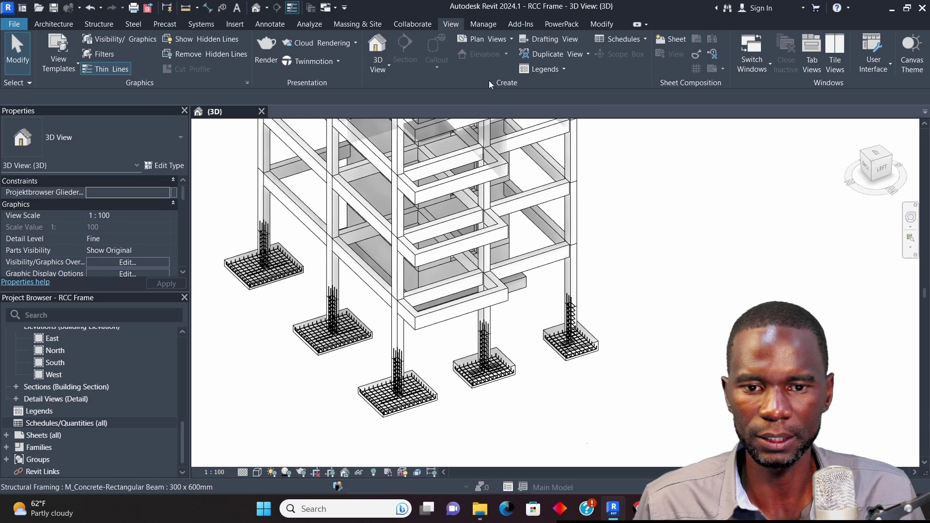
{"action": "left_click", "coordinate": [644, 43]}
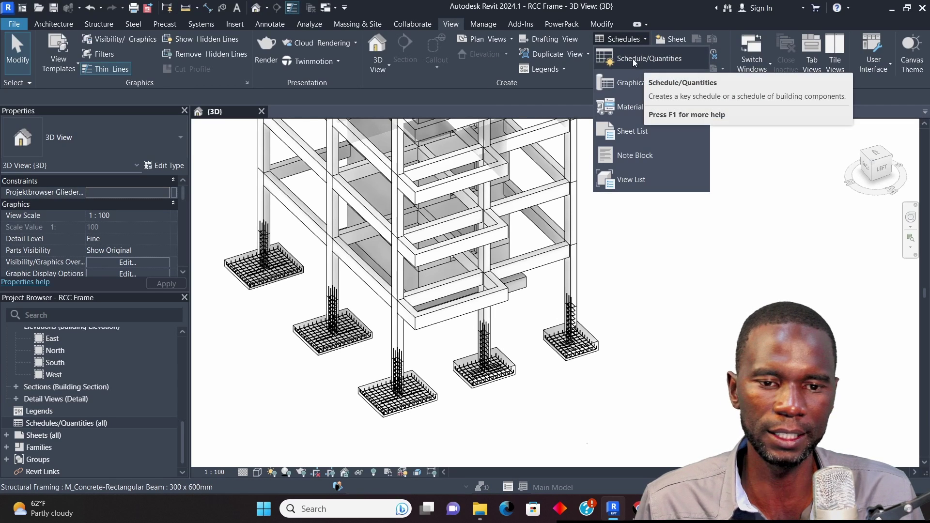
{"action": "left_click", "coordinate": [639, 57]}
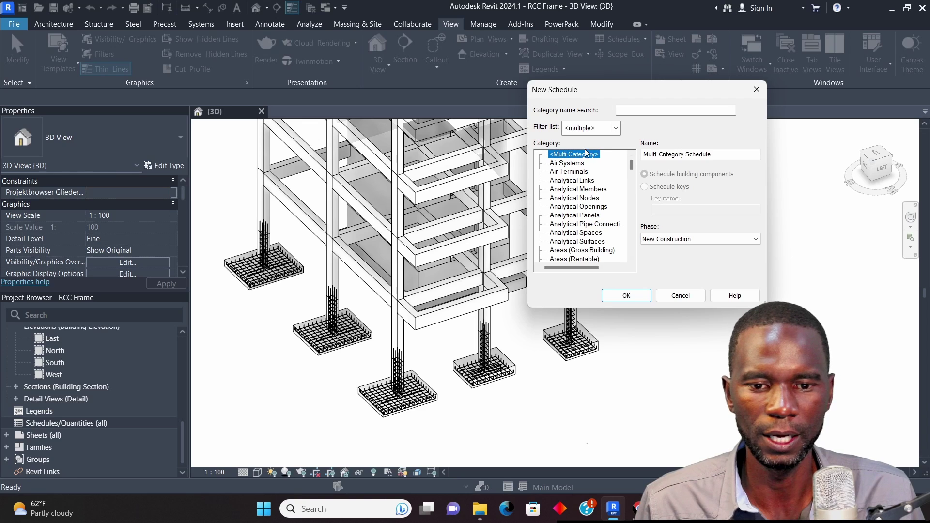
{"action": "left_click_drag", "start_coordinate": [635, 91], "coordinate": [413, 76]}
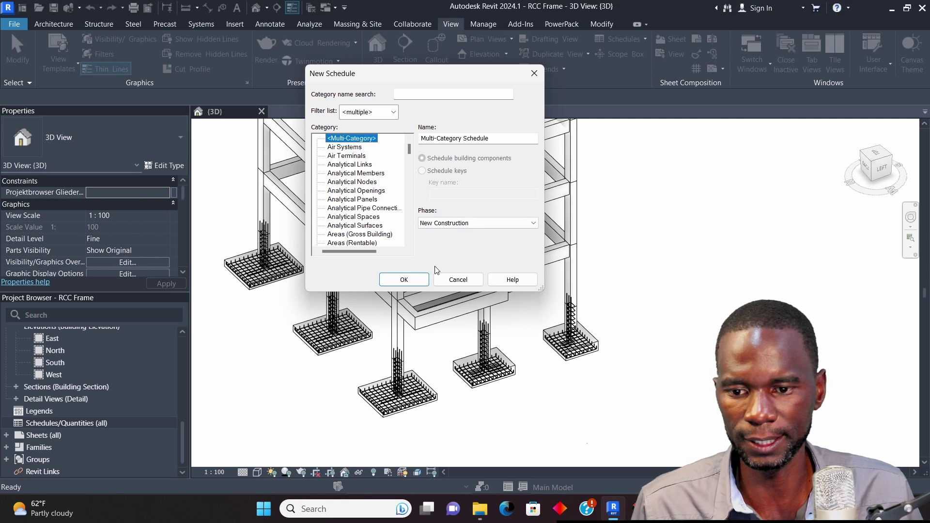
{"action": "scroll", "coordinate": [366, 178], "scroll_direction": "down", "scroll_amount": 4}
{"action": "scroll", "coordinate": [363, 176], "scroll_direction": "up", "scroll_amount": 2}
{"action": "left_click", "coordinate": [356, 165]}
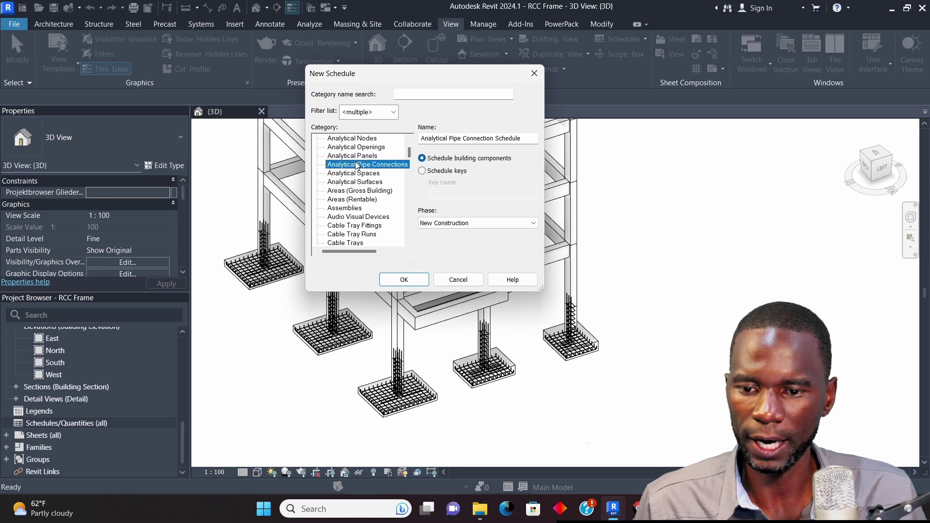
{"action": "key", "text": "s"}
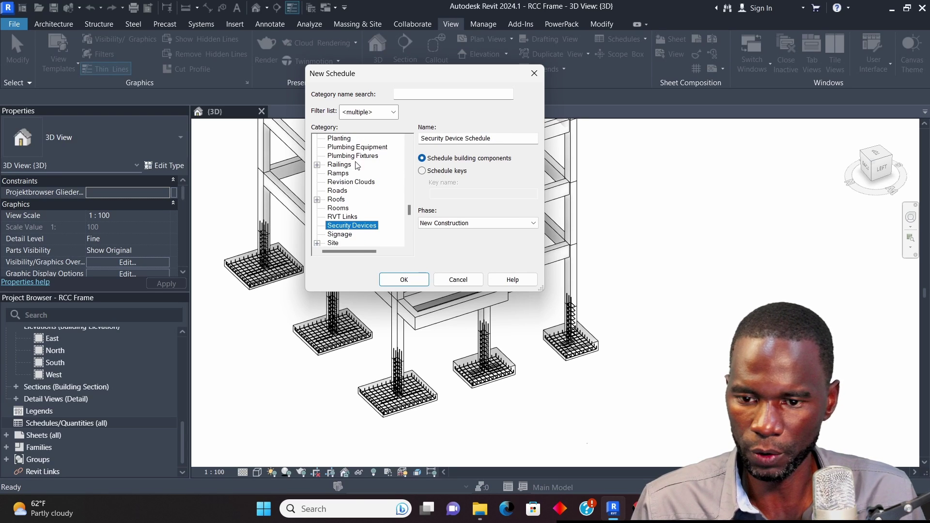
{"action": "scroll", "coordinate": [359, 201], "scroll_direction": "down", "scroll_amount": 2}
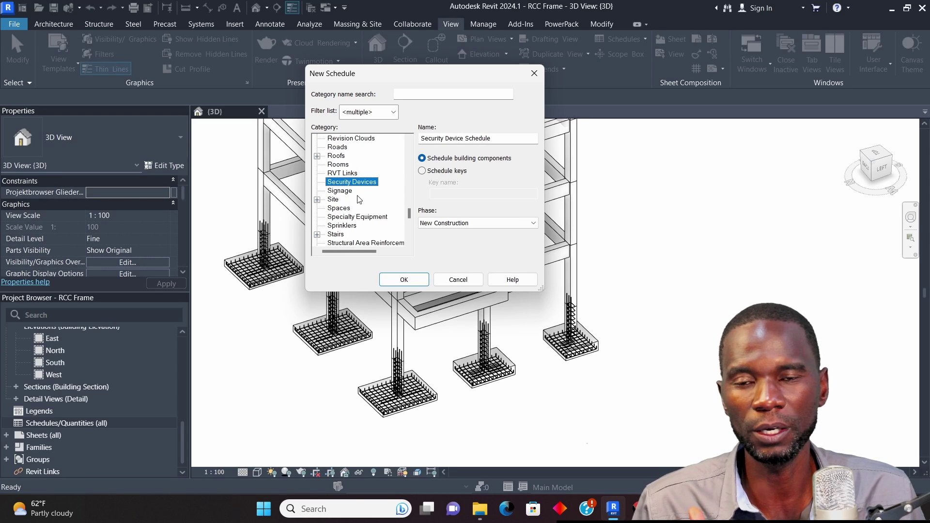
{"action": "scroll", "coordinate": [360, 207], "scroll_direction": "down", "scroll_amount": 2}
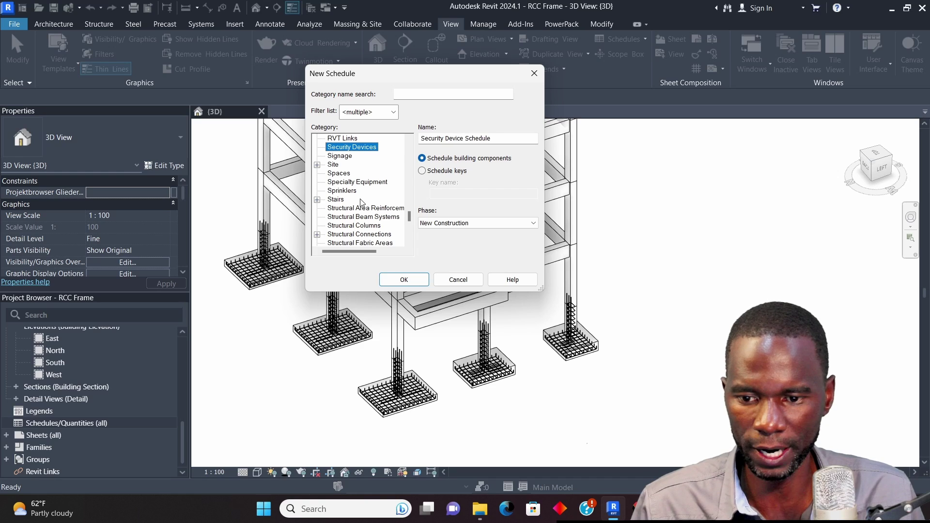
{"action": "scroll", "coordinate": [361, 202], "scroll_direction": "down", "scroll_amount": 5}
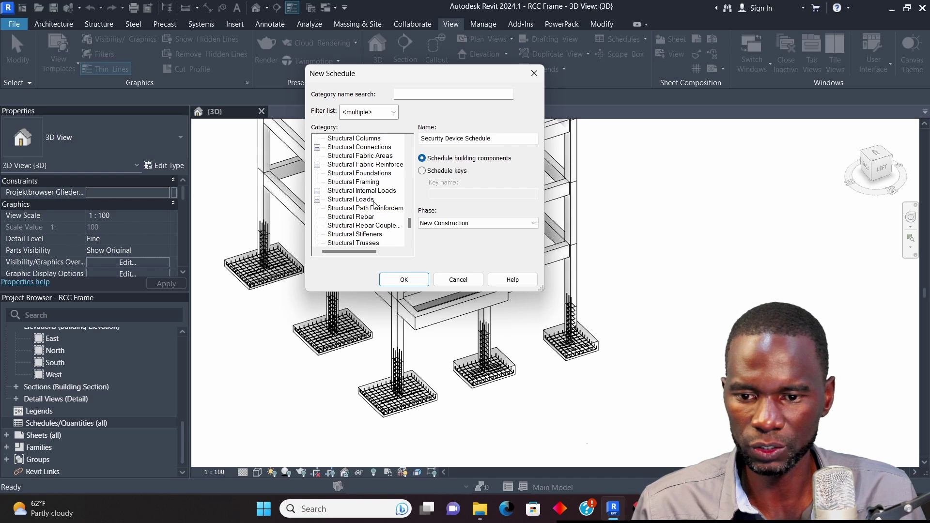
{"action": "left_click", "coordinate": [366, 217]}
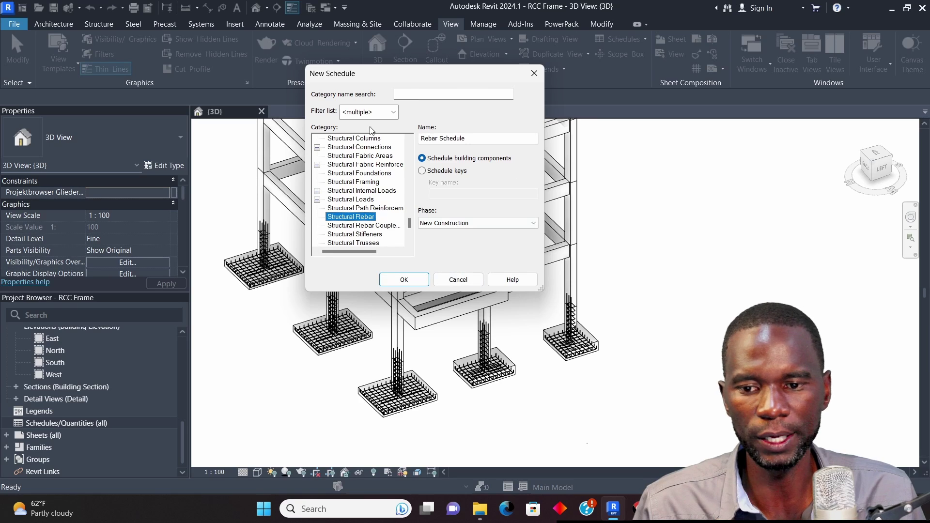
{"action": "left_click_drag", "start_coordinate": [475, 141], "coordinate": [385, 144]}
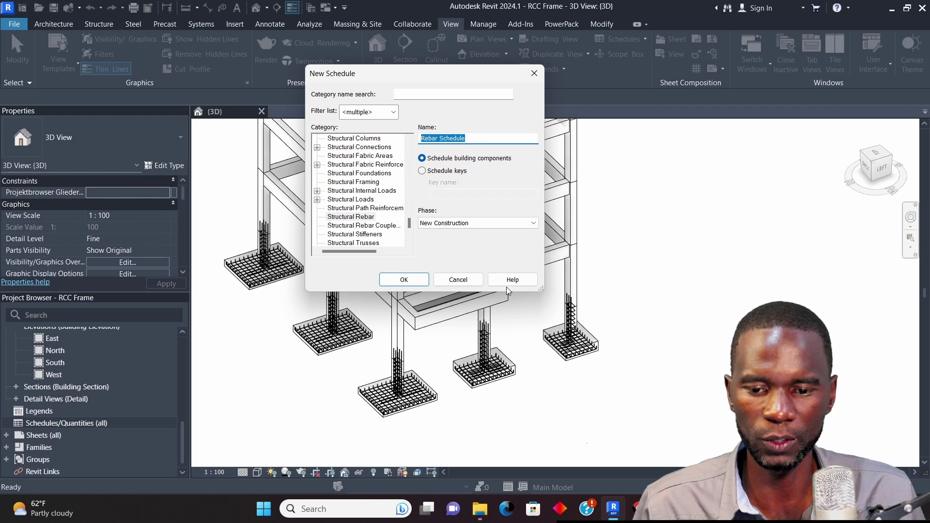
{"action": "left_click", "coordinate": [402, 279]}
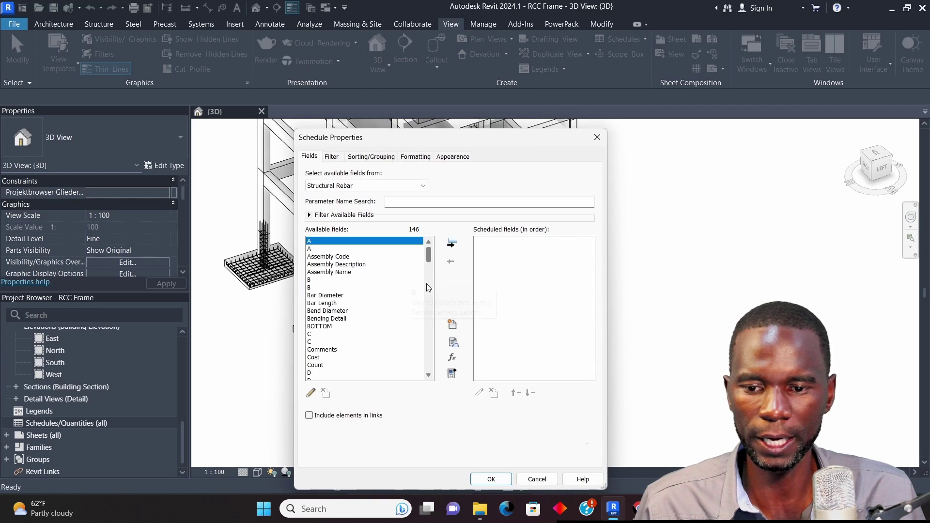
- Add the Partition field to the rebar schedule's scheduled fields
{"action": "left_click_drag", "start_coordinate": [428, 146], "coordinate": [424, 78]}
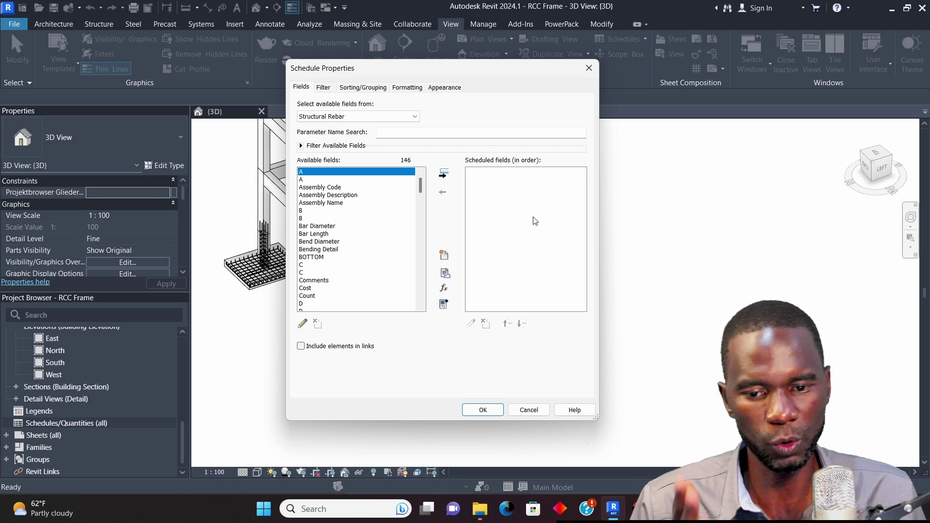
{"action": "left_click", "coordinate": [322, 194]}
{"action": "key", "text": "p"}
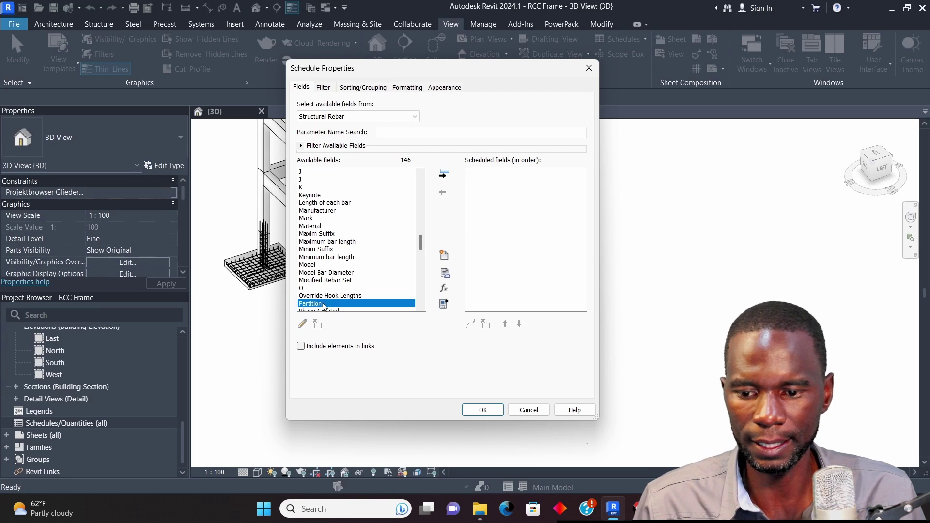
{"action": "left_click", "coordinate": [442, 174]}
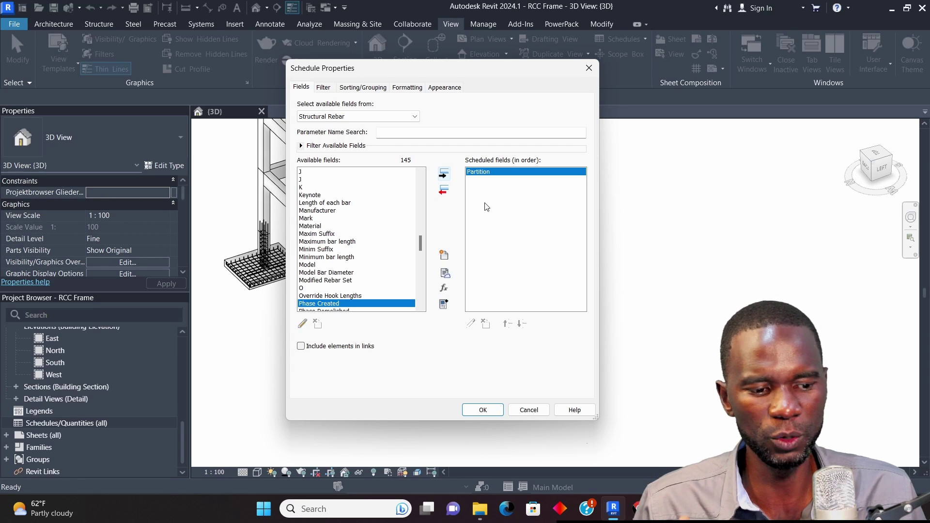
- Add the Bar Diameter field to the rebar schedule after Partition
{"action": "left_click", "coordinate": [318, 234]}
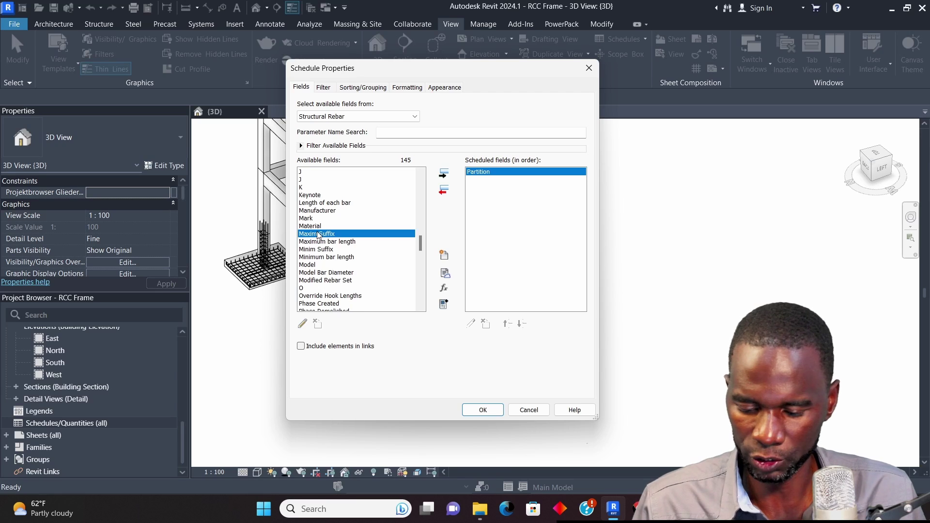
{"action": "key", "text": "b"}
{"action": "left_click", "coordinate": [321, 189]}
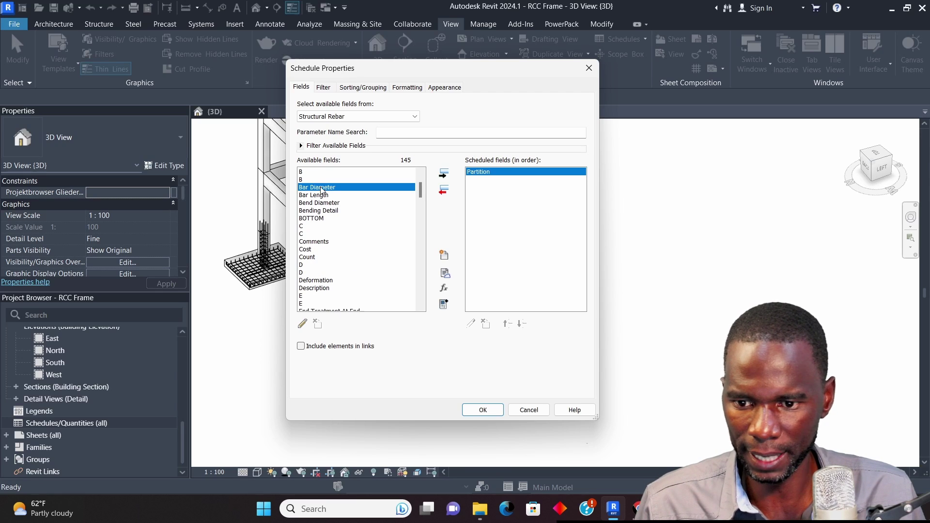
{"action": "left_click", "coordinate": [443, 174]}
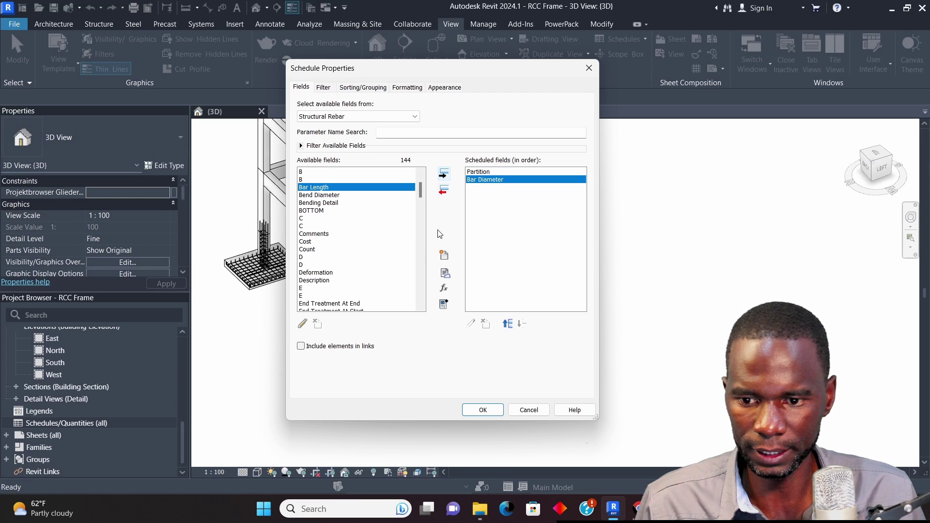
- Add the Type field to the rebar schedule after Bar Diameter
{"action": "left_click", "coordinate": [311, 242]}
{"action": "key", "text": "t"}
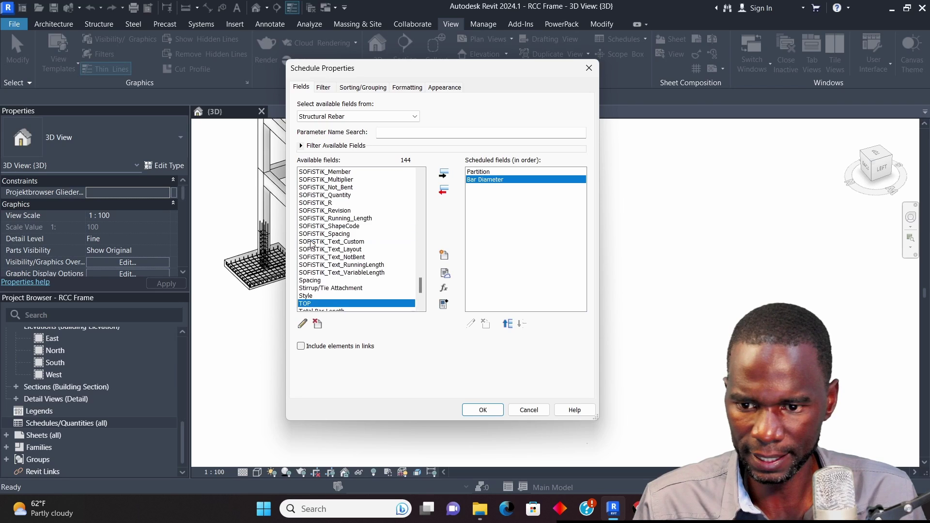
{"action": "scroll", "coordinate": [334, 271], "scroll_direction": "down", "scroll_amount": 3}
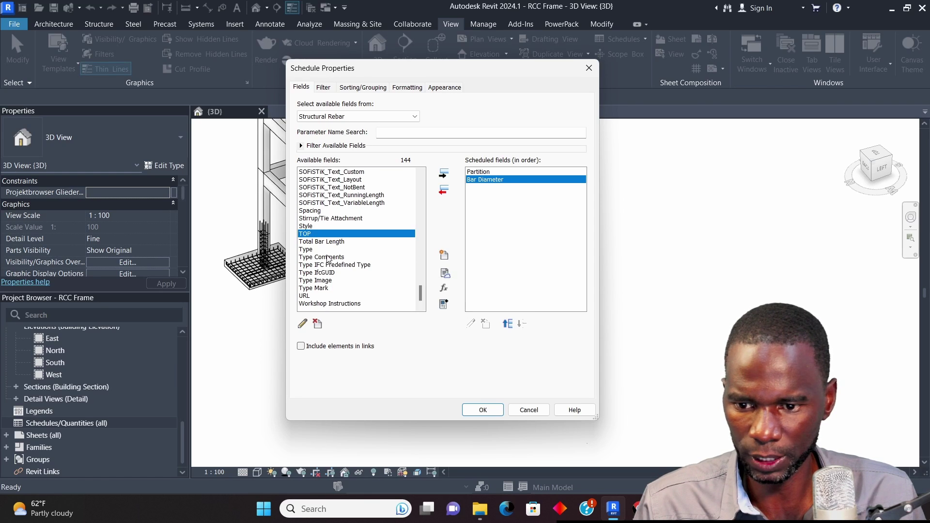
{"action": "left_click", "coordinate": [308, 250]}
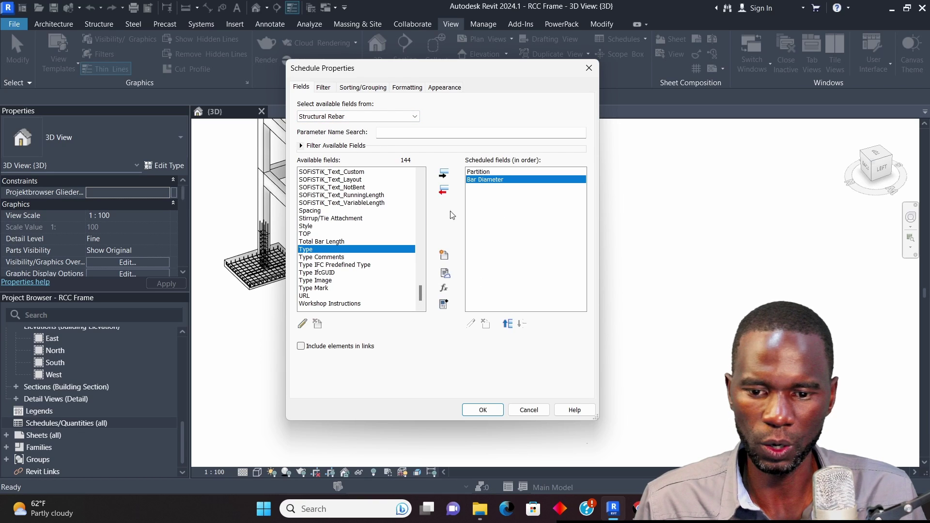
{"action": "left_click", "coordinate": [444, 174]}
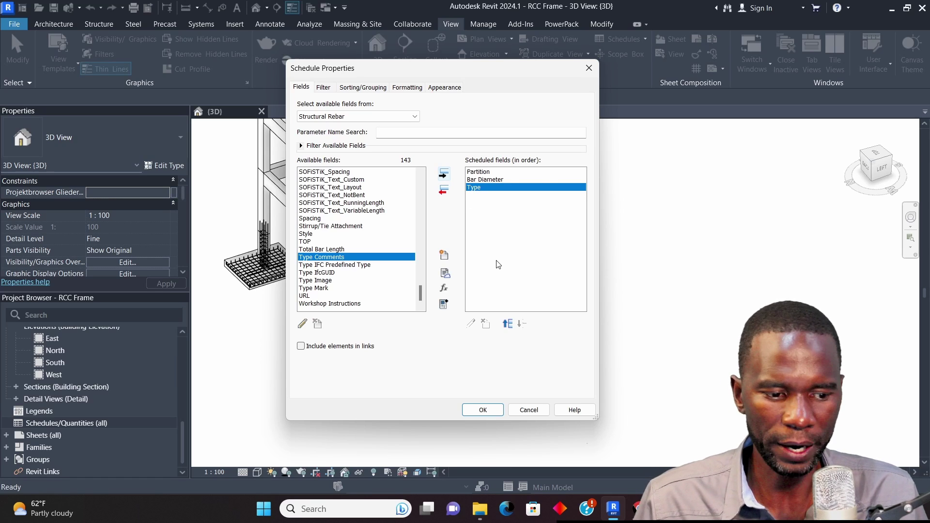
- Add the Rebar Number field to the rebar schedule after Type
{"action": "left_click", "coordinate": [348, 212]}
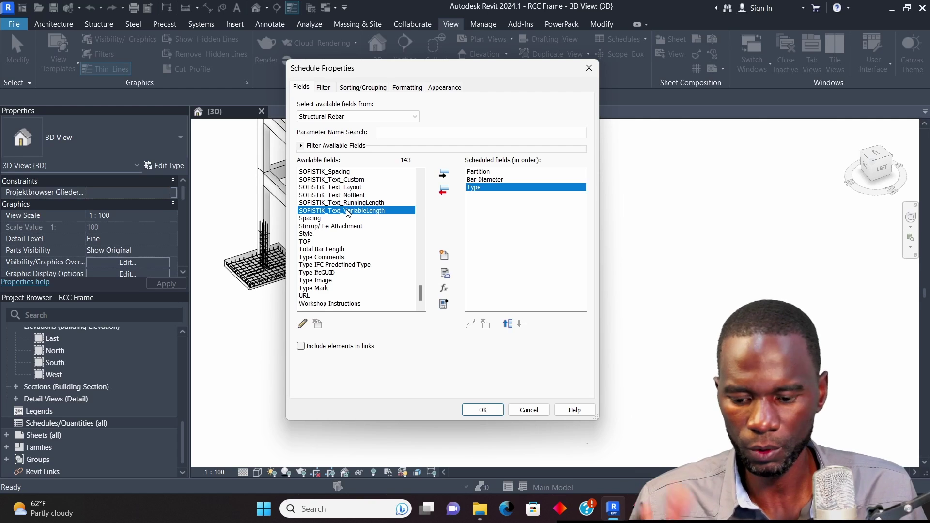
{"action": "key", "text": "r"}
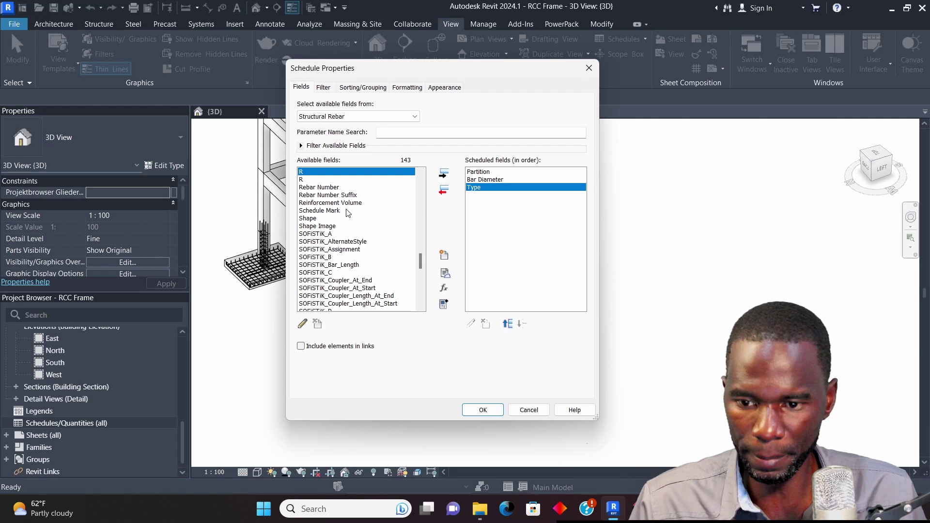
{"action": "left_click", "coordinate": [332, 188]}
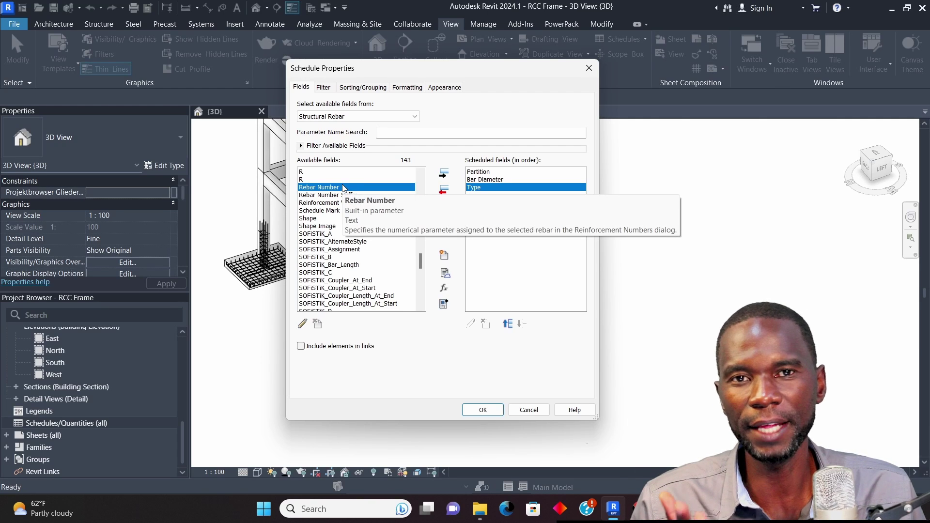
{"action": "left_click", "coordinate": [444, 176]}
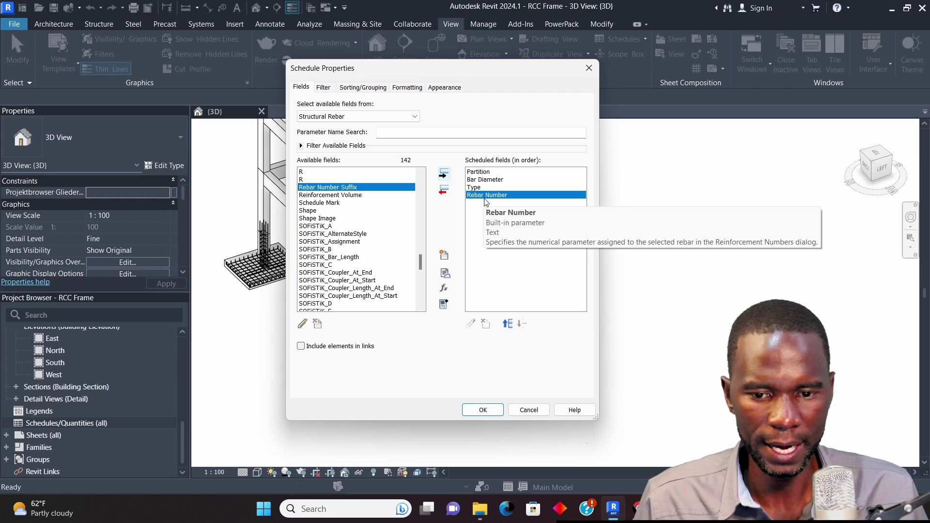
- Add the Bar Length field to the rebar schedule after Rebar Number
{"action": "left_click", "coordinate": [326, 226]}
{"action": "key", "text": "b"}
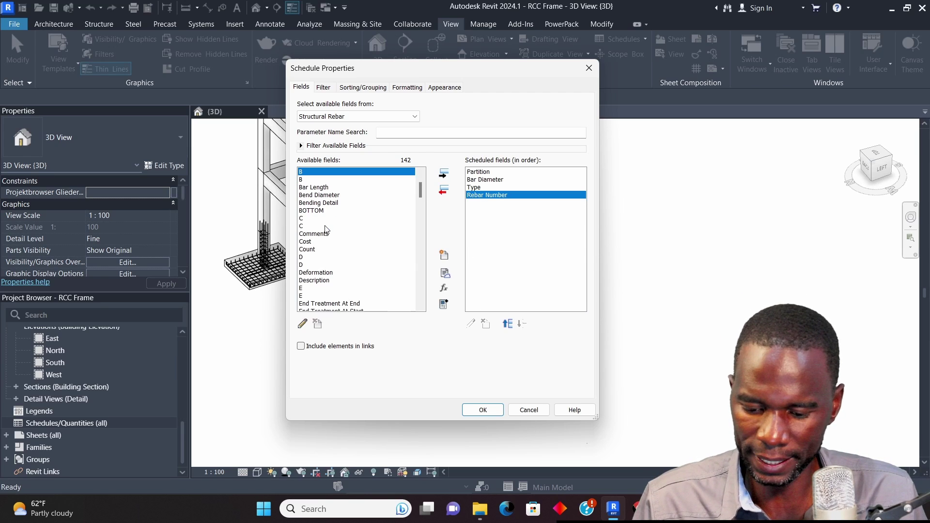
{"action": "left_click", "coordinate": [320, 188]}
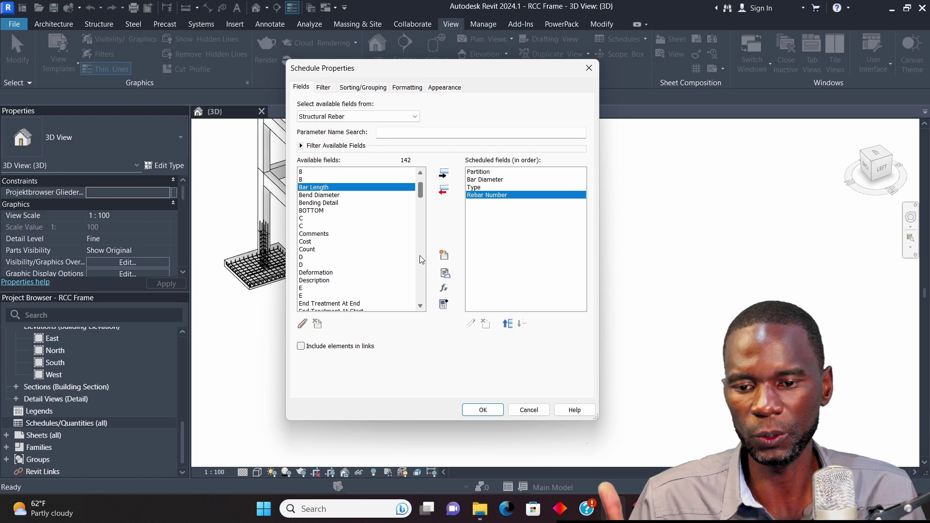
{"action": "left_click", "coordinate": [444, 174]}
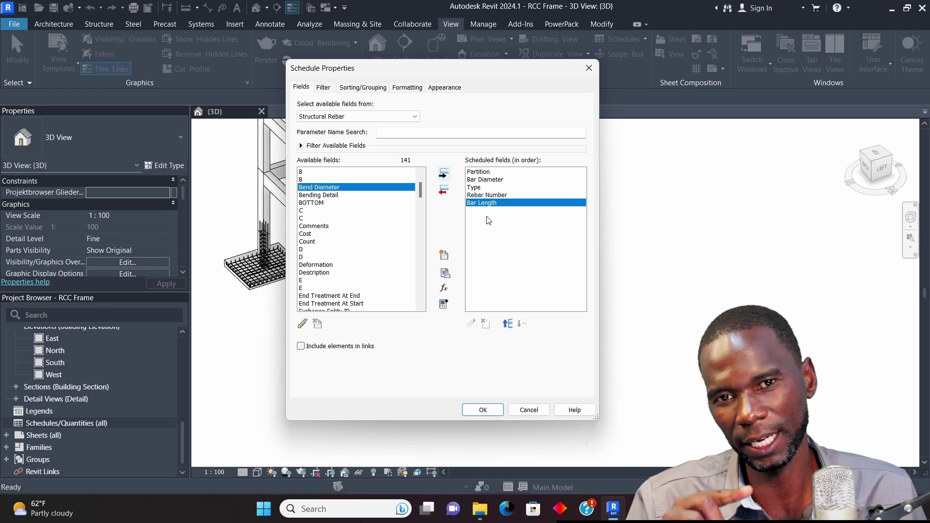
- Find the Total Bar Length field and add it to the rebar schedule after Bar Length
{"action": "scroll", "coordinate": [393, 300], "scroll_direction": "down", "scroll_amount": 4}
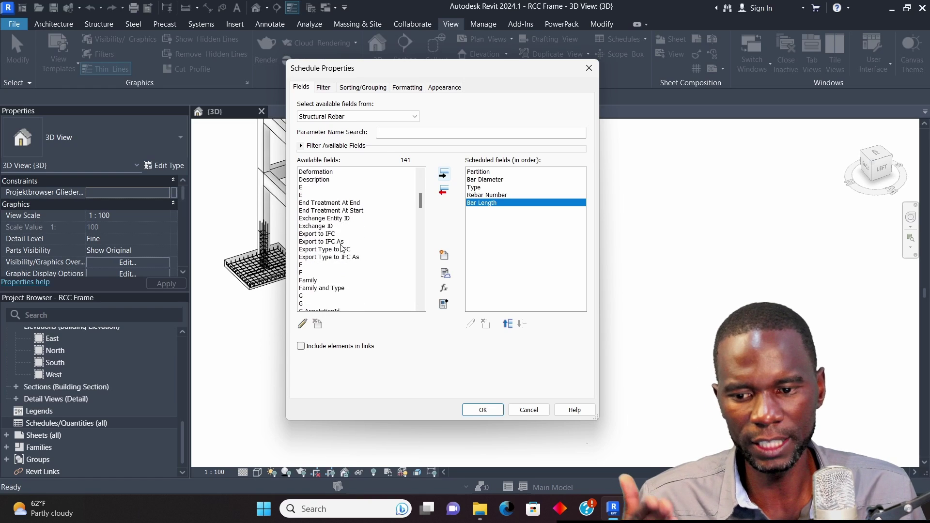
{"action": "scroll", "coordinate": [363, 276], "scroll_direction": "up", "scroll_amount": 5}
{"action": "scroll", "coordinate": [334, 252], "scroll_direction": "down", "scroll_amount": 10}
{"action": "scroll", "coordinate": [333, 253], "scroll_direction": "down", "scroll_amount": 3}
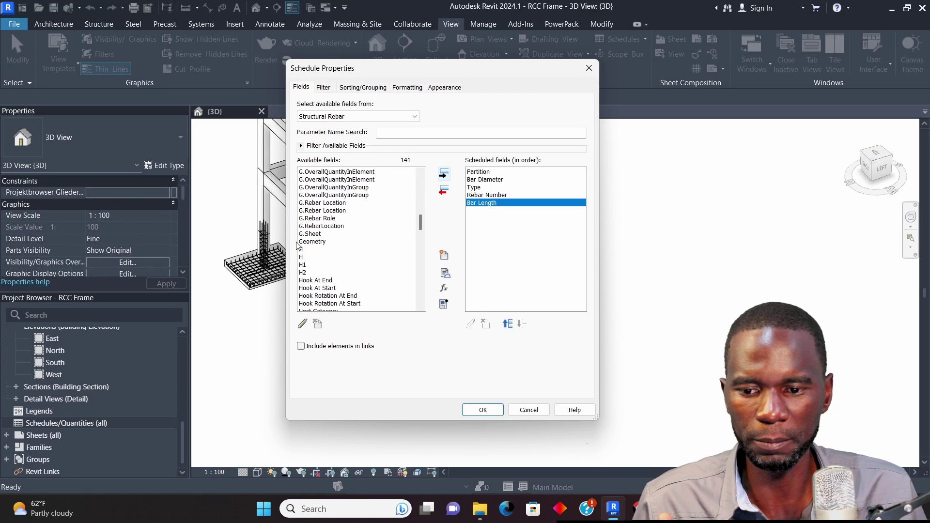
{"action": "scroll", "coordinate": [339, 256], "scroll_direction": "down", "scroll_amount": 8}
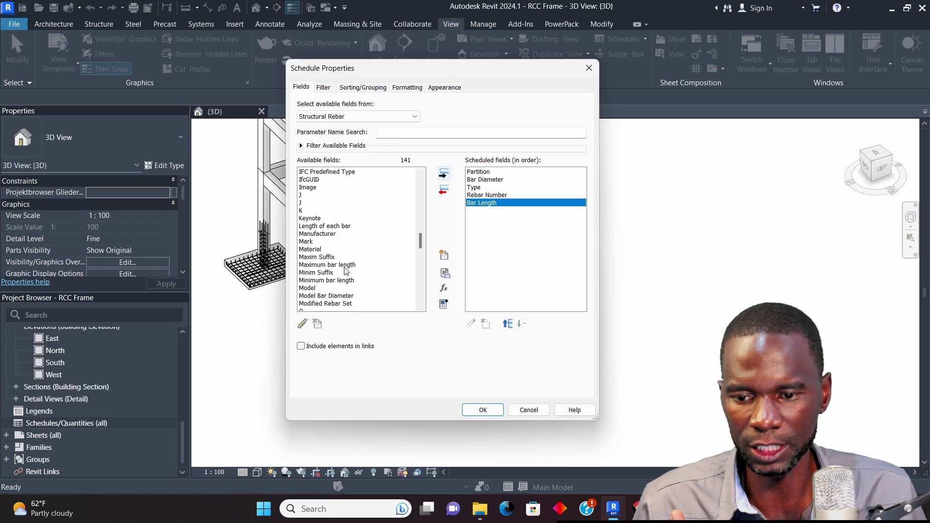
{"action": "scroll", "coordinate": [328, 236], "scroll_direction": "down", "scroll_amount": 15}
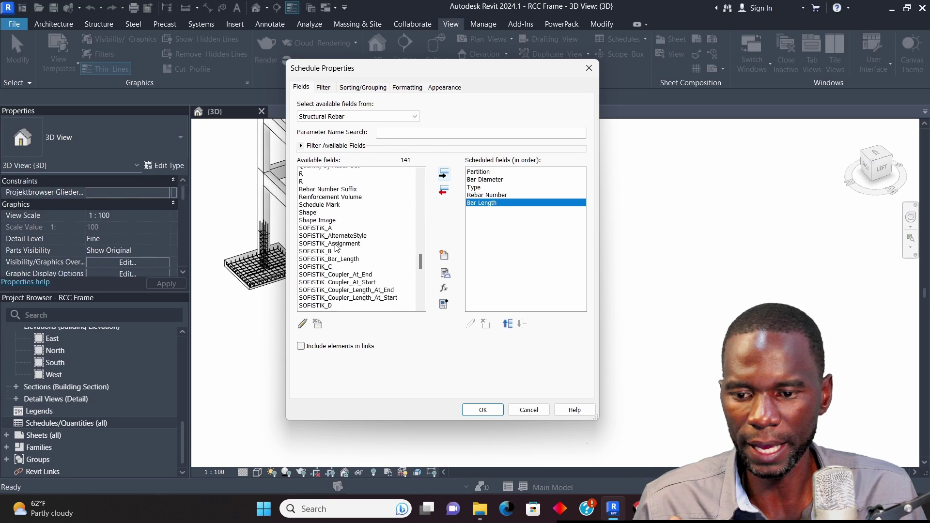
{"action": "scroll", "coordinate": [344, 250], "scroll_direction": "up", "scroll_amount": 20}
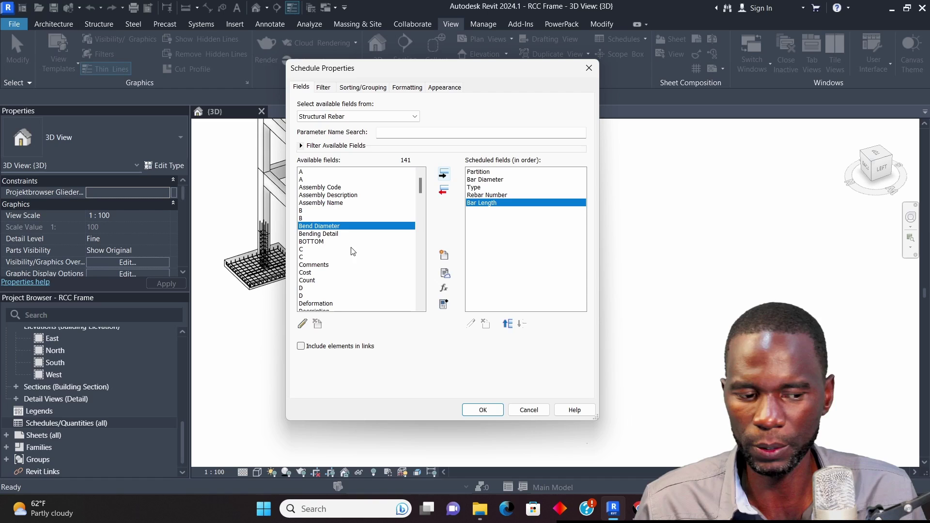
{"action": "left_click", "coordinate": [314, 234]}
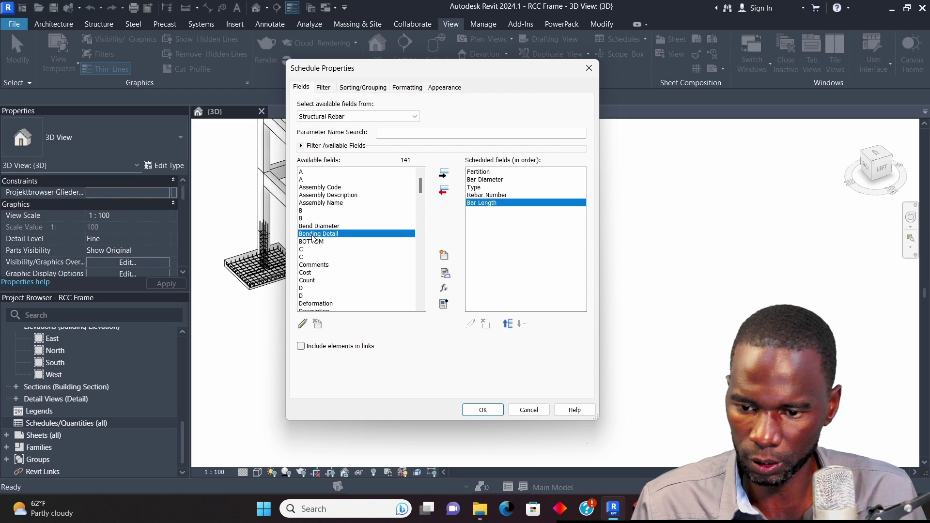
{"action": "key", "text": "t"}
{"action": "scroll", "coordinate": [318, 265], "scroll_direction": "down", "scroll_amount": 3}
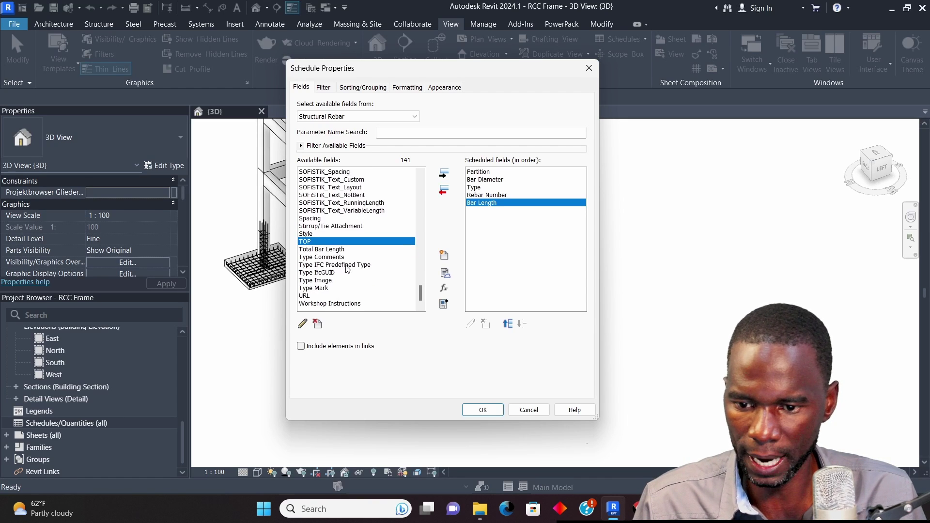
{"action": "left_click", "coordinate": [322, 249]}
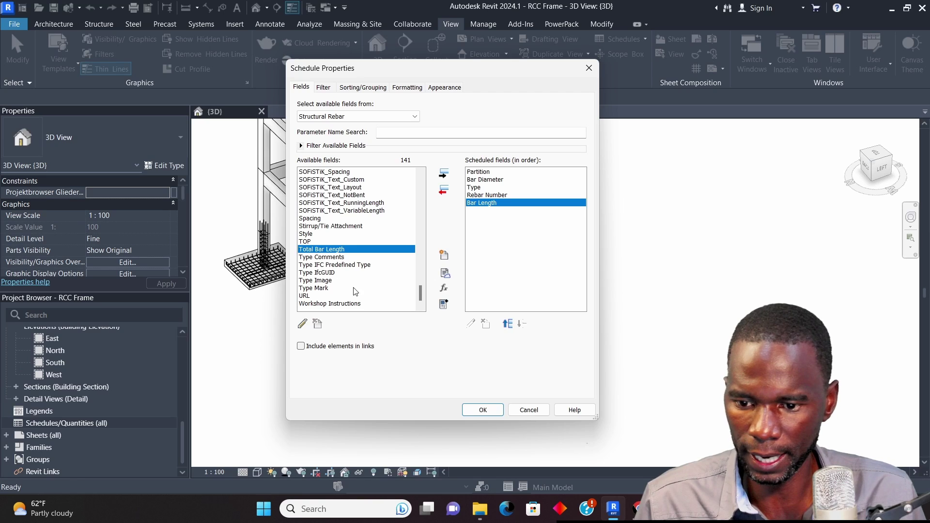
{"action": "left_click", "coordinate": [444, 176]}
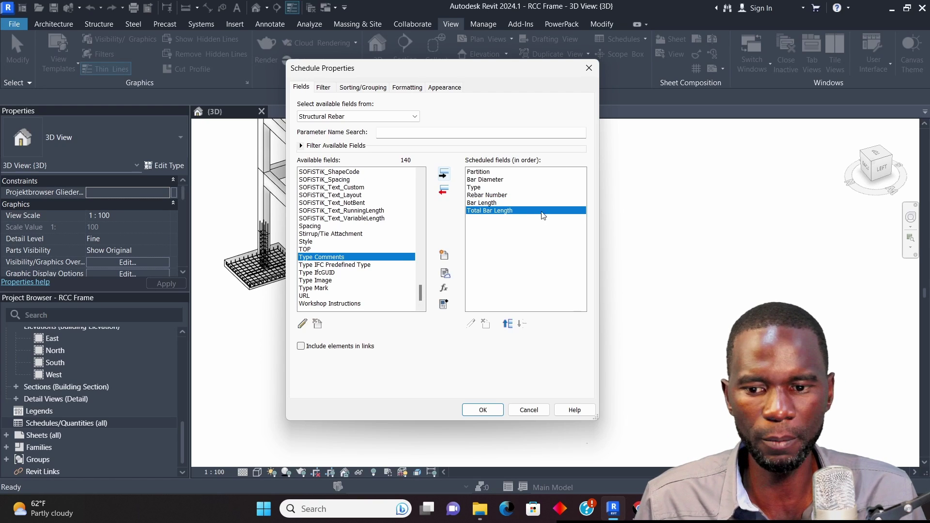
- Accept the chosen scheduled fields and generate the Rebar Schedule
{"action": "scroll", "coordinate": [343, 248], "scroll_direction": "up", "scroll_amount": 10}
{"action": "scroll", "coordinate": [343, 248], "scroll_direction": "up", "scroll_amount": 20}
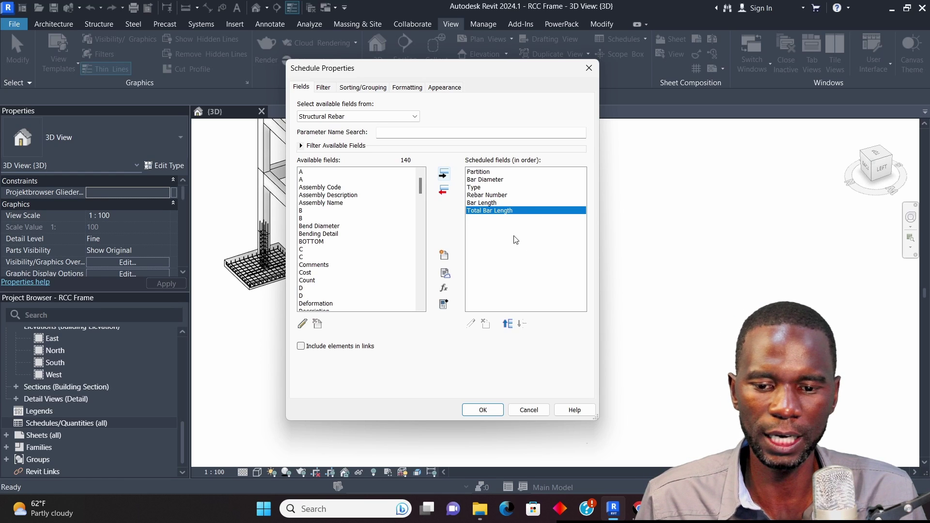
{"action": "left_click", "coordinate": [482, 410]}
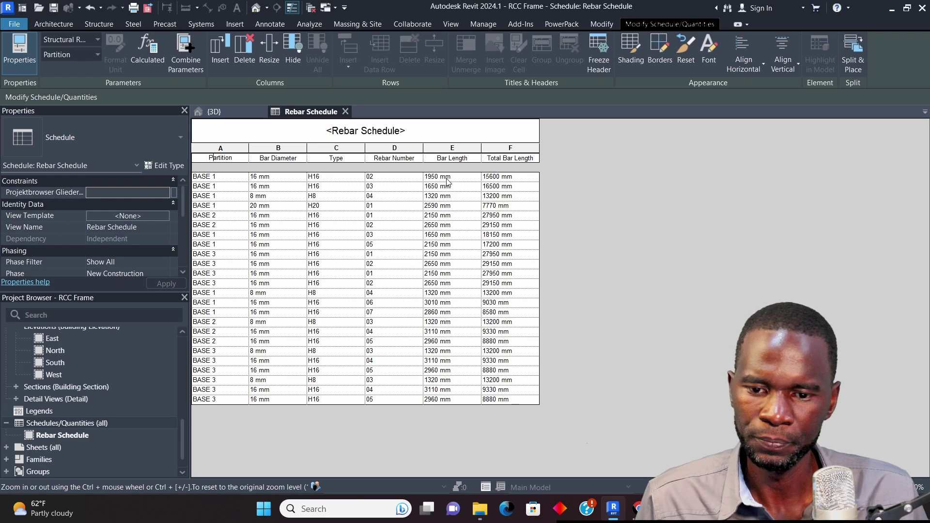
- Try filtering the rebar schedule to rows whose Partition equals BASE 1, and undo the filter
{"action": "scroll", "coordinate": [87, 239], "scroll_direction": "down", "scroll_amount": 3}
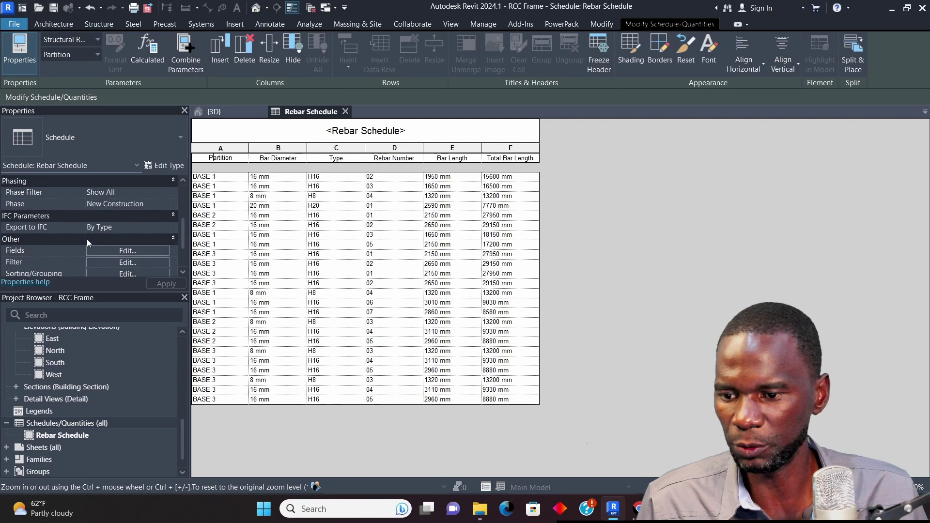
{"action": "scroll", "coordinate": [96, 240], "scroll_direction": "down", "scroll_amount": 1}
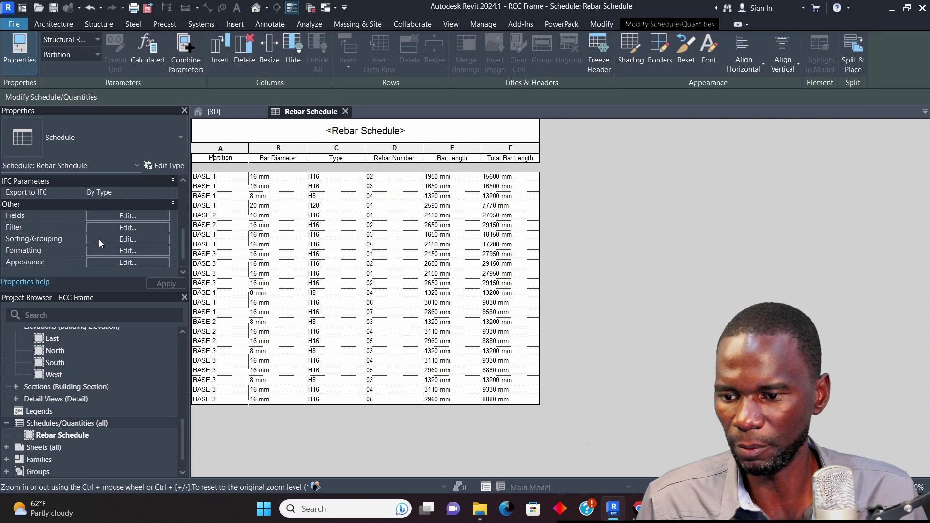
{"action": "left_click", "coordinate": [122, 217]}
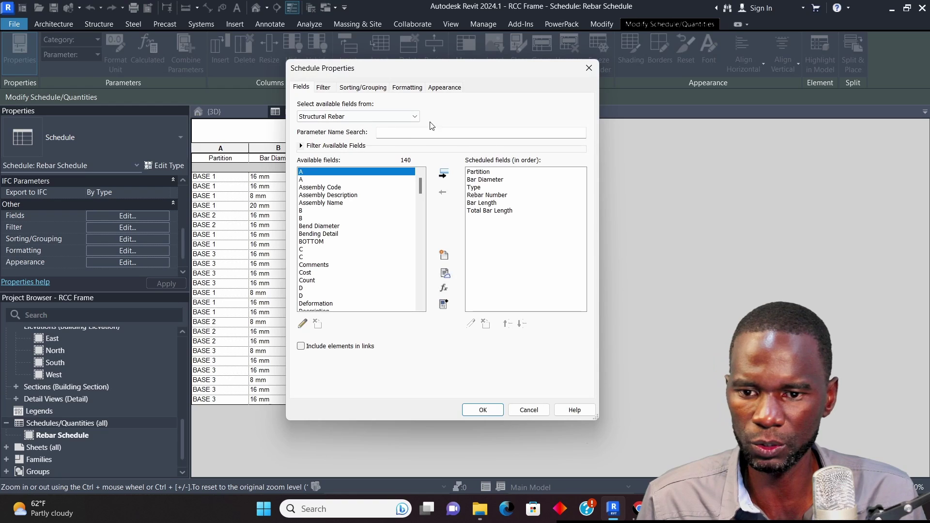
{"action": "left_click", "coordinate": [324, 88]}
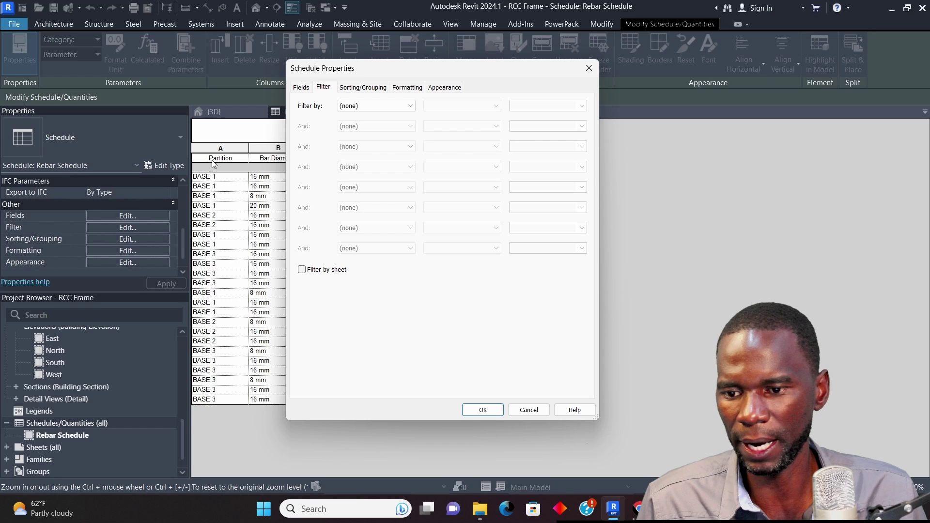
{"action": "left_click_drag", "start_coordinate": [387, 71], "coordinate": [635, 98]}
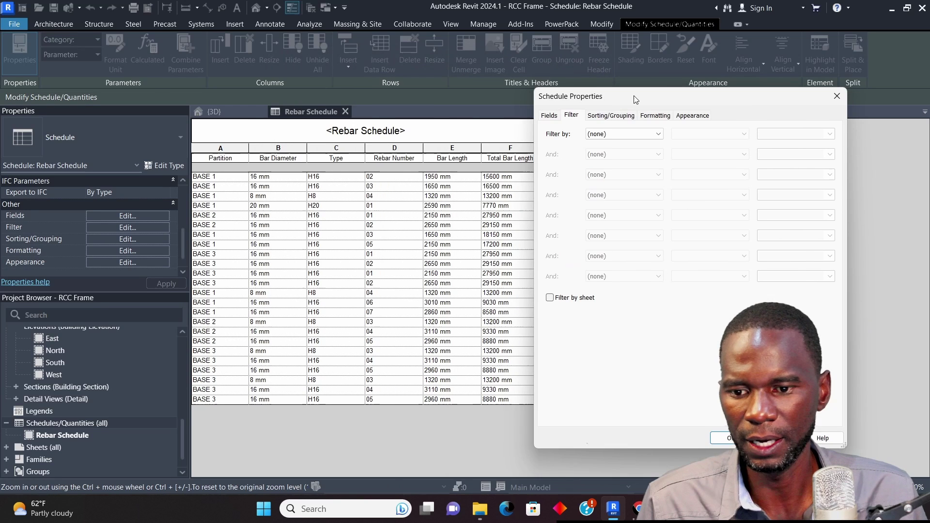
{"action": "left_click", "coordinate": [657, 134]}
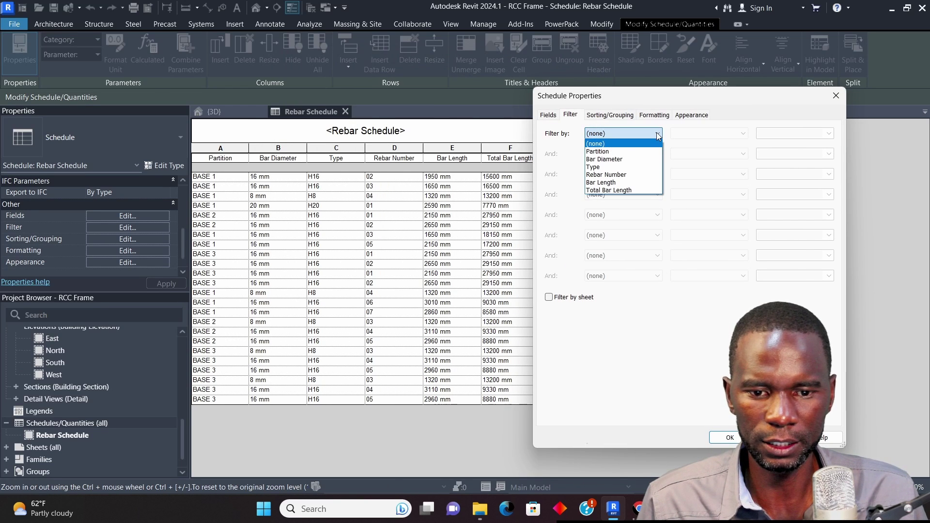
{"action": "left_click", "coordinate": [609, 154]}
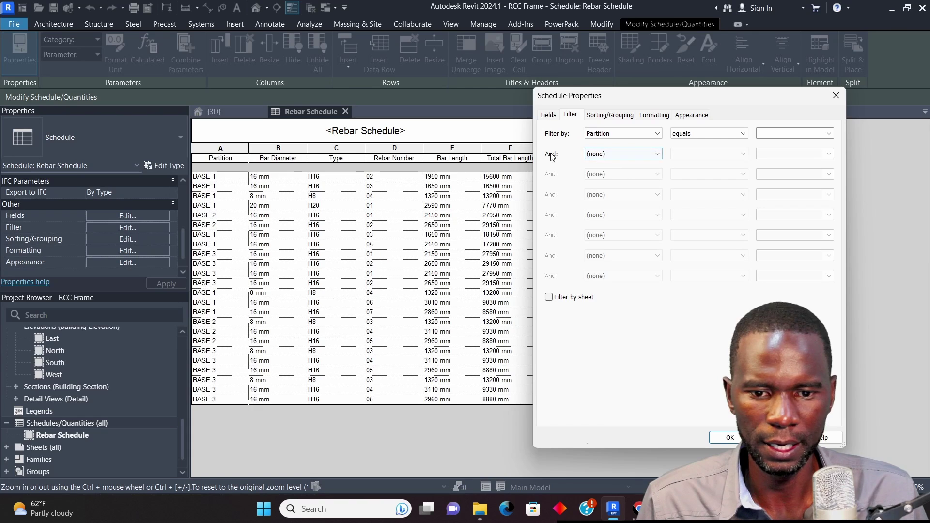
{"action": "left_click", "coordinate": [741, 135]}
{"action": "left_click", "coordinate": [742, 134]}
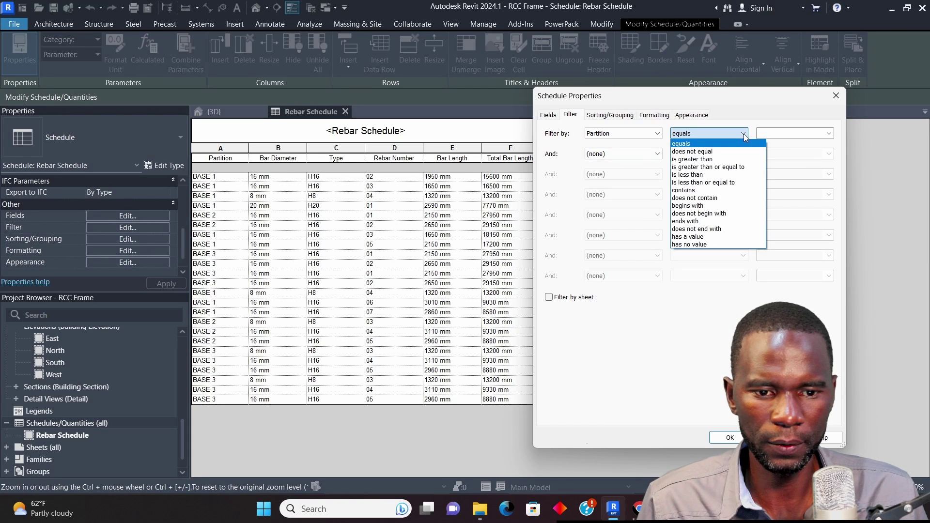
{"action": "left_click", "coordinate": [742, 134]}
{"action": "left_click", "coordinate": [829, 134]}
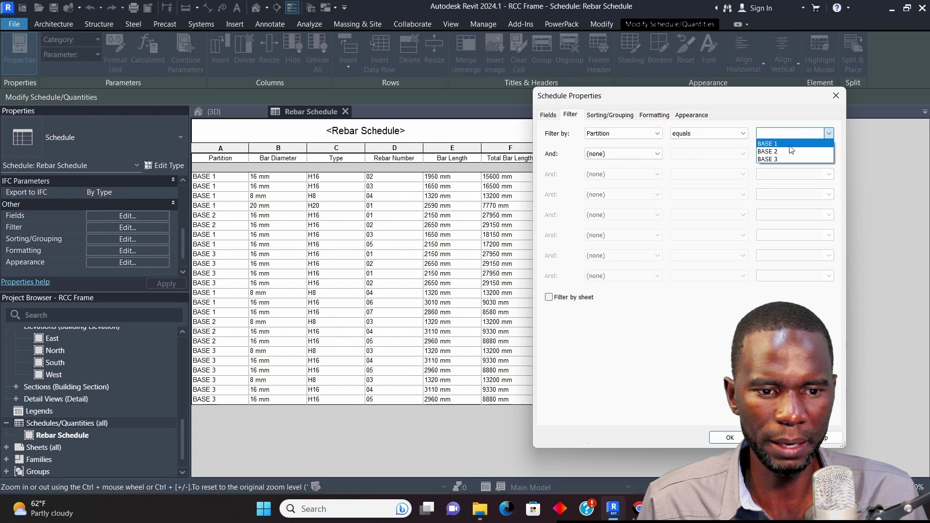
{"action": "left_click", "coordinate": [784, 144]}
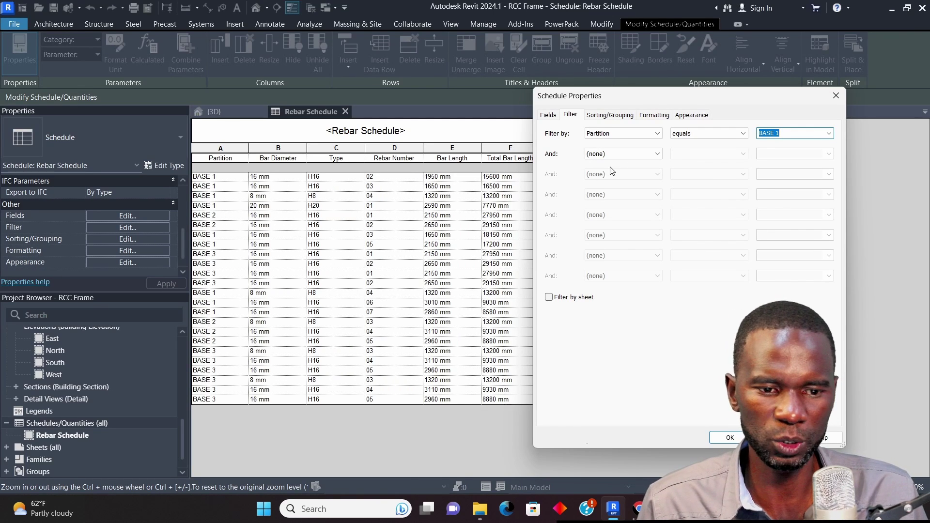
{"action": "left_click", "coordinate": [729, 438]}
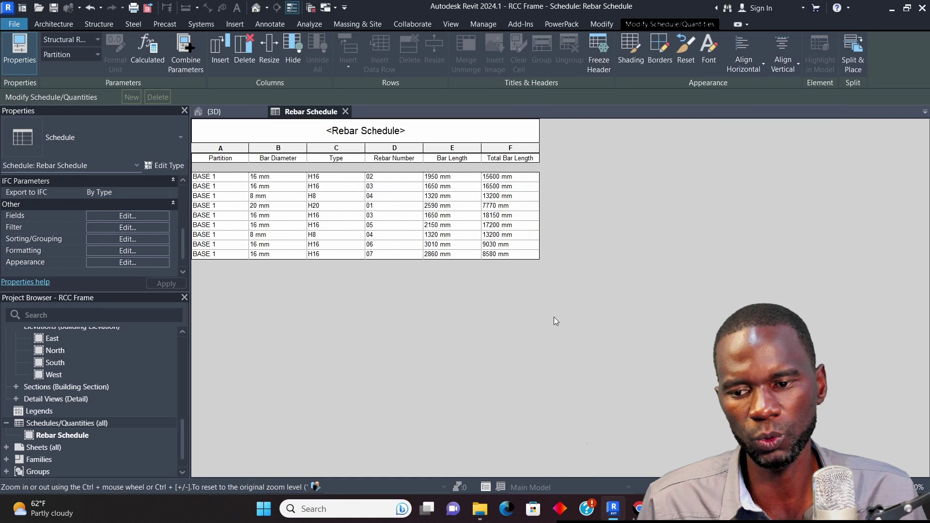
{"action": "key", "text": "ctrl+z"}
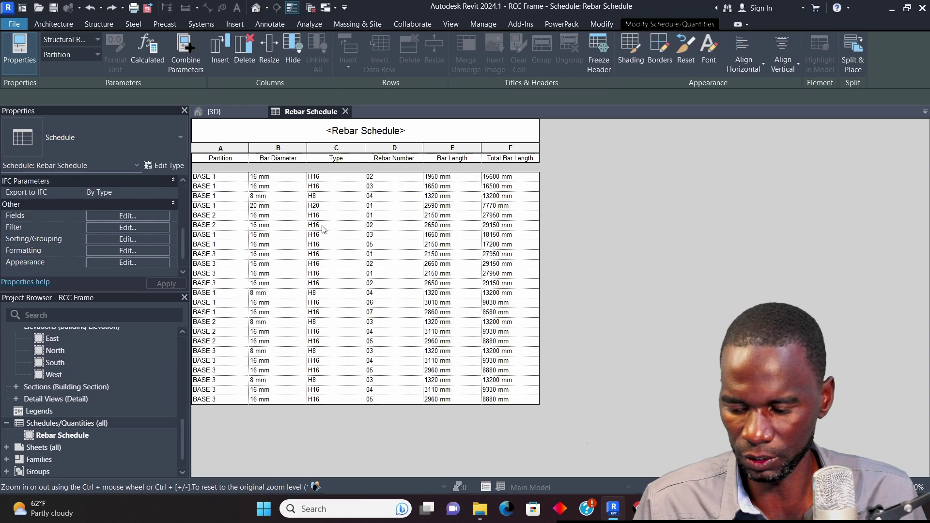
- Turn off Itemize every instance in the rebar schedule's sorting and grouping settings
{"action": "left_click", "coordinate": [127, 216]}
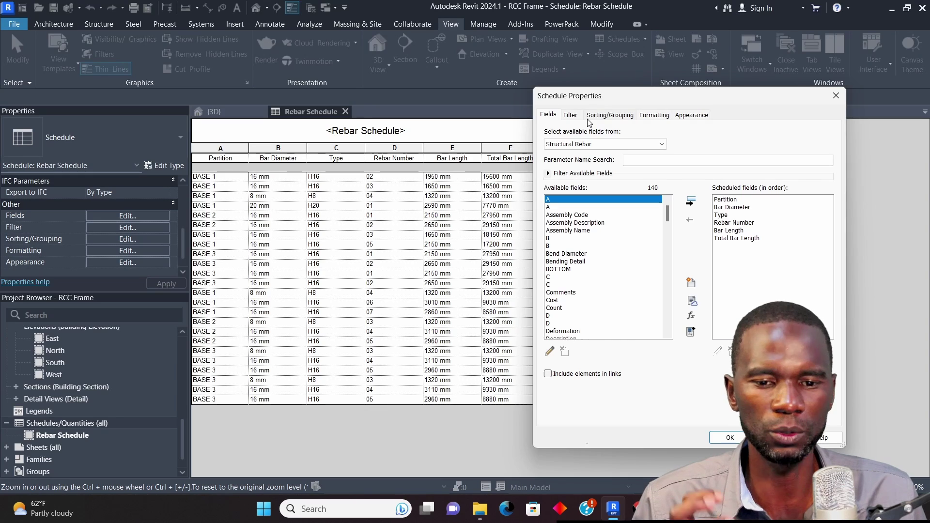
{"action": "left_click", "coordinate": [570, 115]}
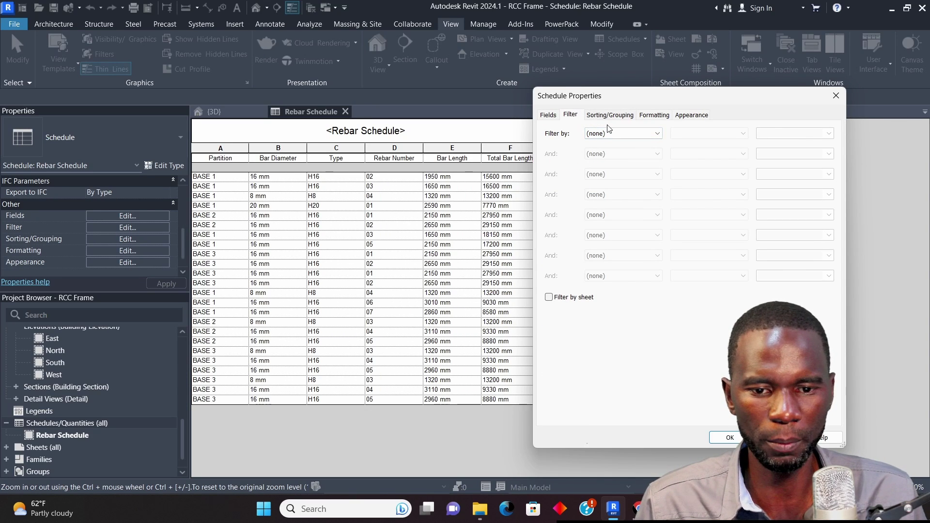
{"action": "left_click", "coordinate": [549, 116]}
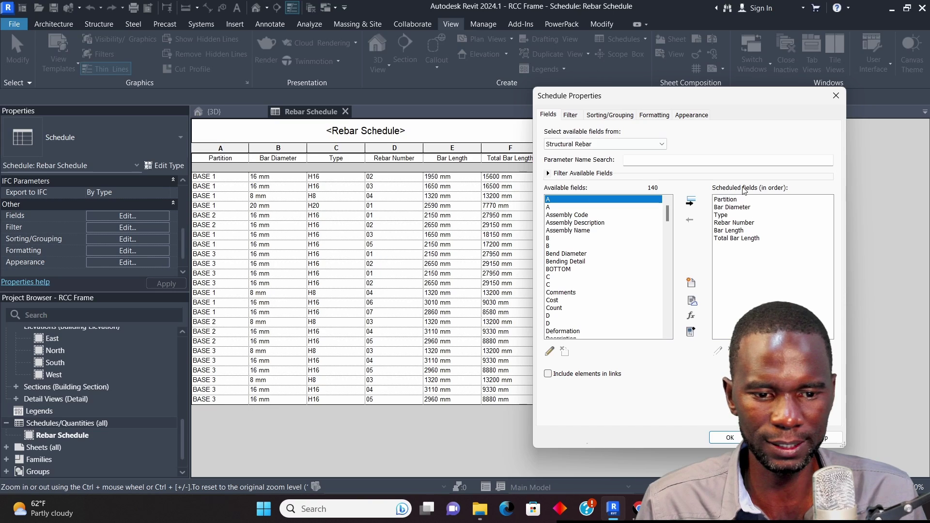
{"action": "left_click", "coordinate": [609, 116]}
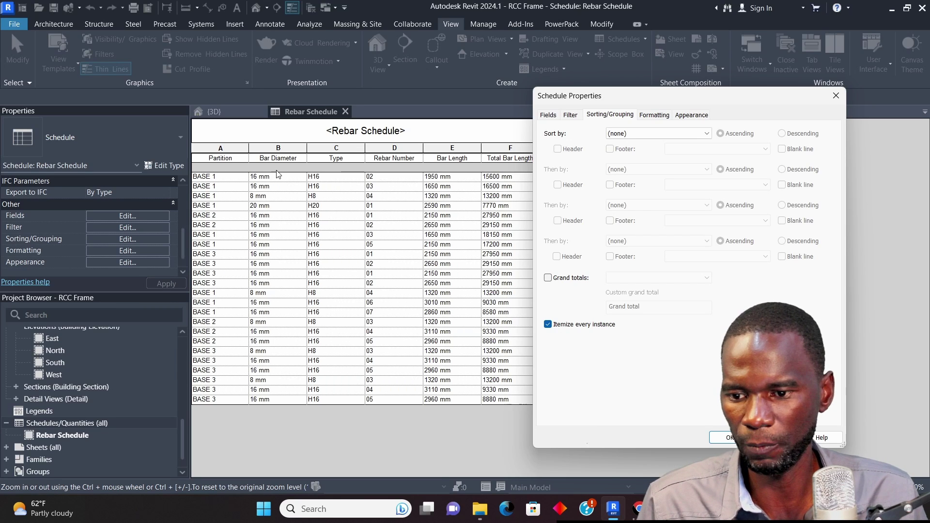
{"action": "left_click", "coordinate": [552, 326]}
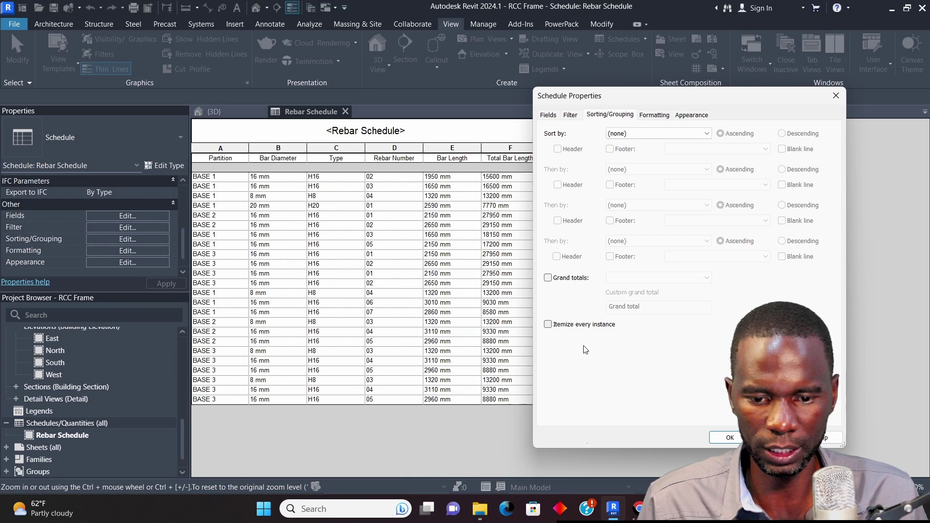
- Turn off Filter by sheet and turn Itemize every instance back on in the rebar schedule's properties
{"action": "key", "text": "Return"}
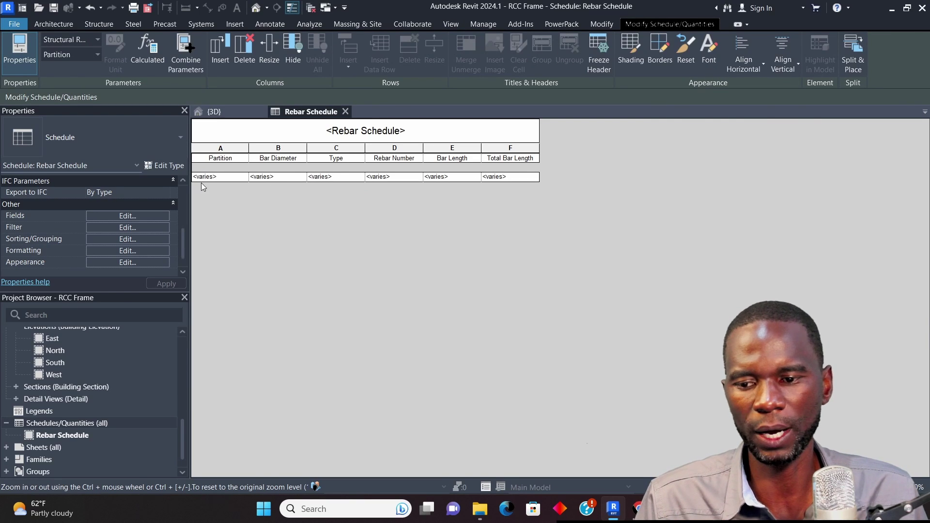
{"action": "left_click", "coordinate": [127, 216]}
{"action": "left_click", "coordinate": [571, 117]}
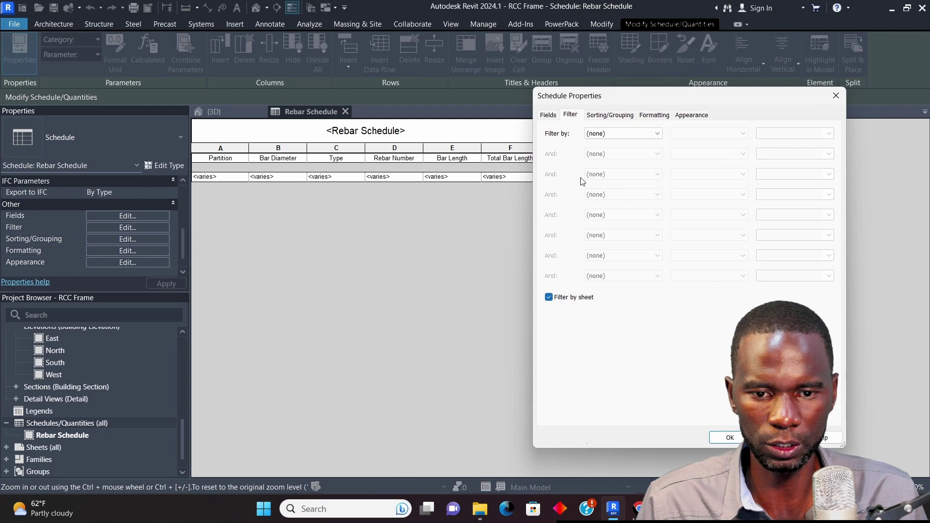
{"action": "left_click", "coordinate": [549, 297]}
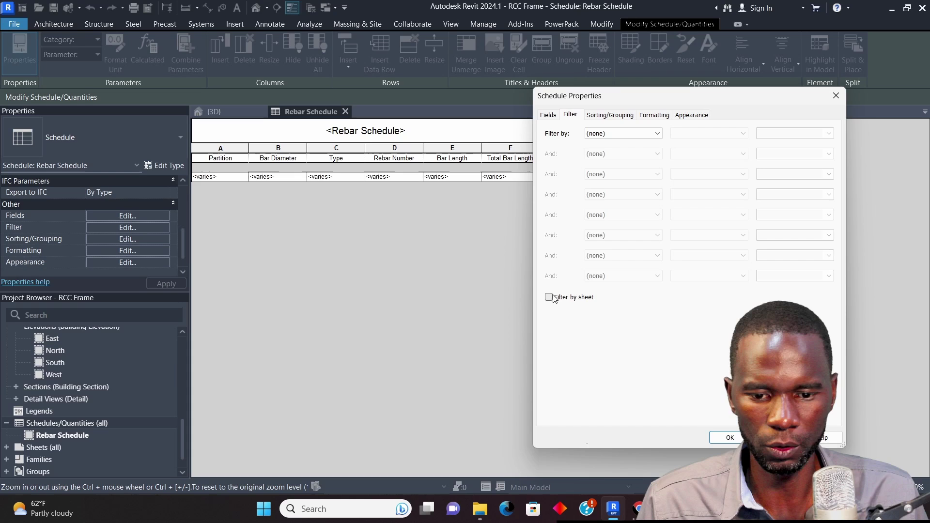
{"action": "left_click", "coordinate": [608, 114]}
{"action": "left_click", "coordinate": [548, 324]}
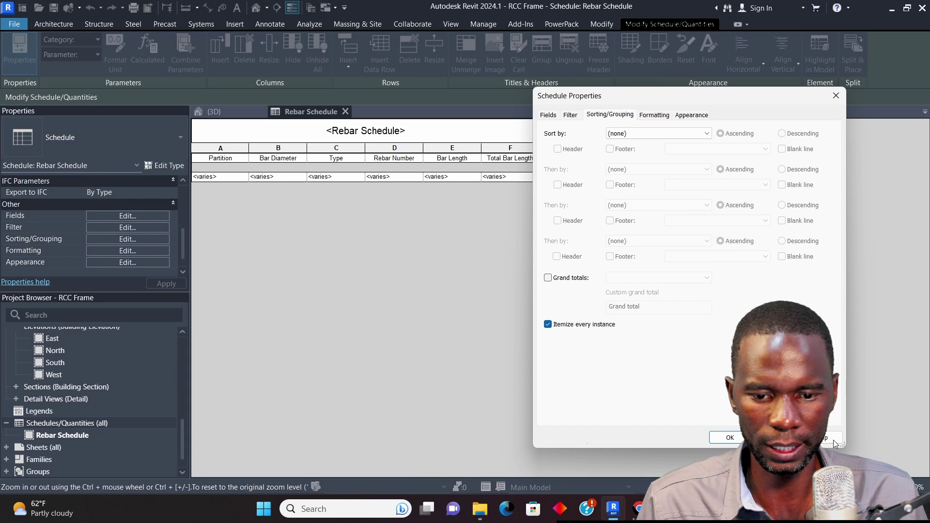
{"action": "left_click", "coordinate": [726, 436]}
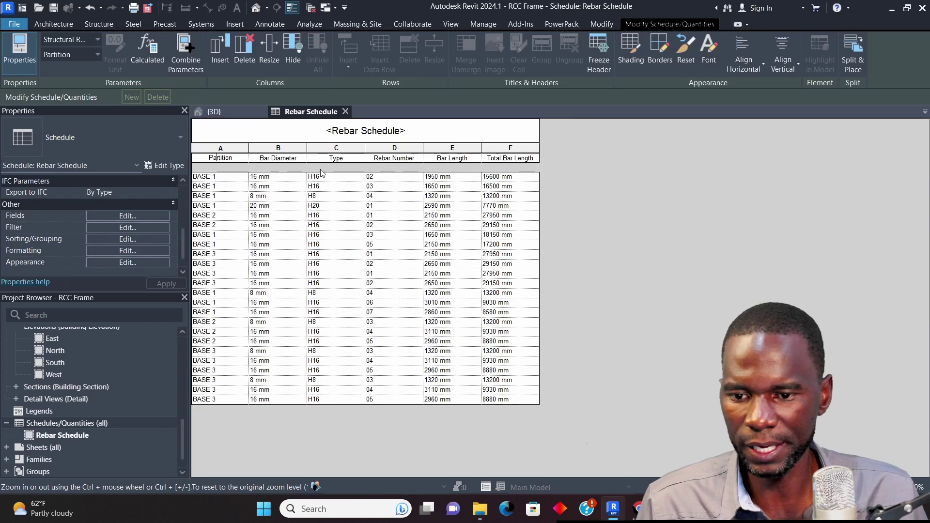
- Hide the Bar Diameter column in the rebar schedule
{"action": "left_click", "coordinate": [276, 158]}
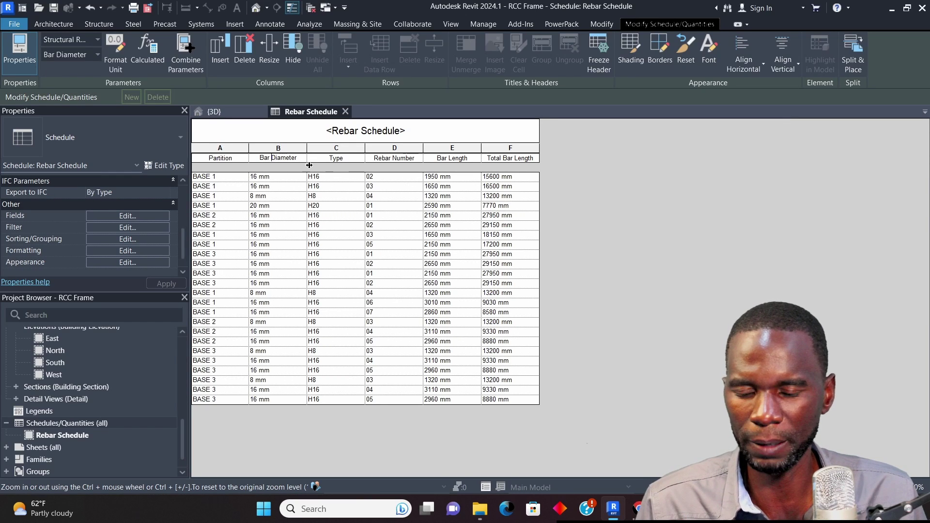
{"action": "left_click", "coordinate": [330, 180]}
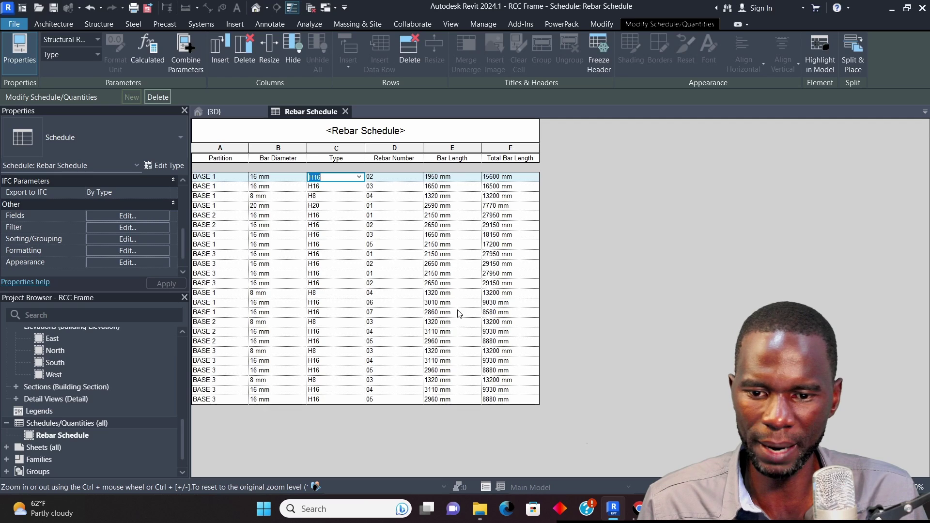
{"action": "left_click", "coordinate": [270, 149]}
{"action": "right_click", "coordinate": [270, 149]}
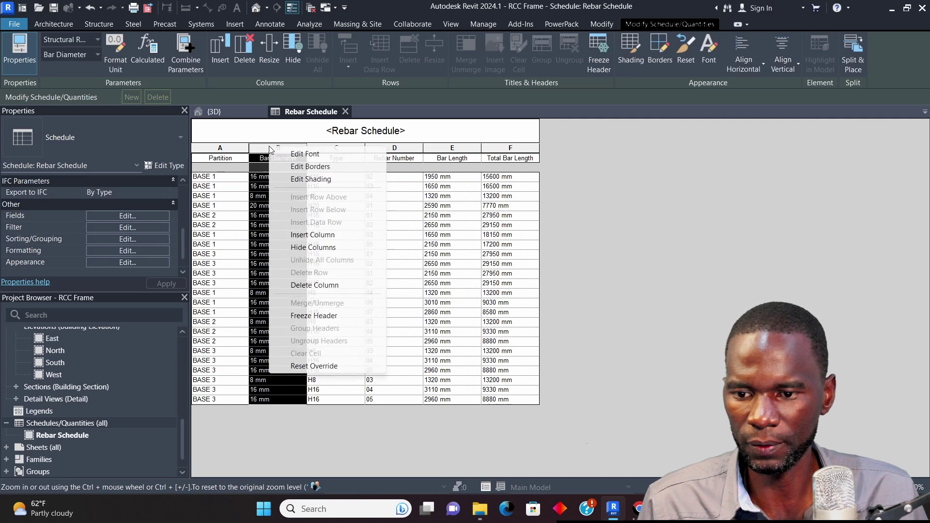
{"action": "left_click", "coordinate": [314, 248]}
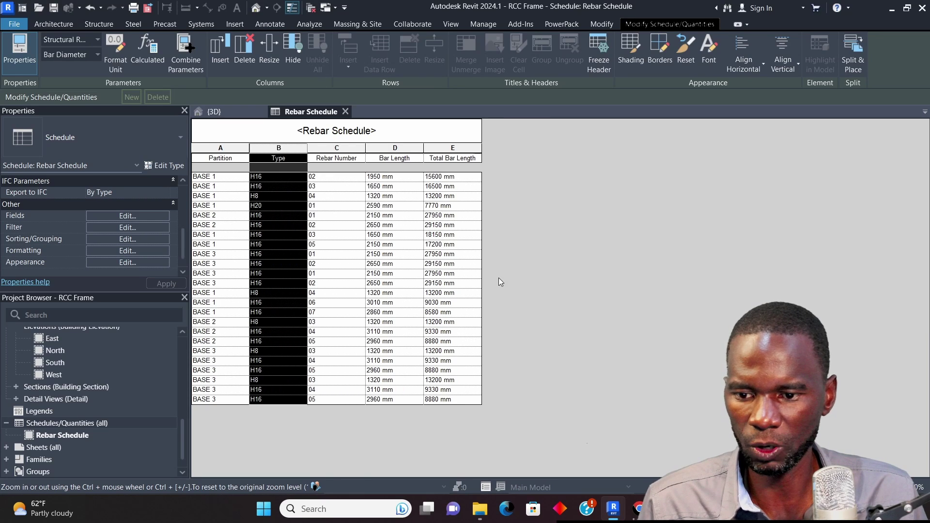
- Rename the rebar schedule's title to BBS
{"action": "left_click", "coordinate": [387, 130]}
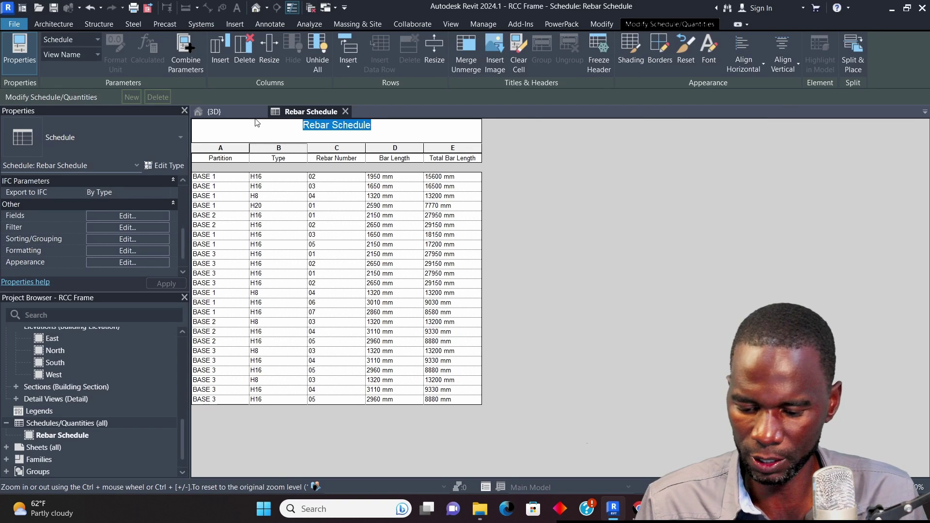
{"action": "type", "text": "BBS"}
{"action": "left_click", "coordinate": [698, 255]}
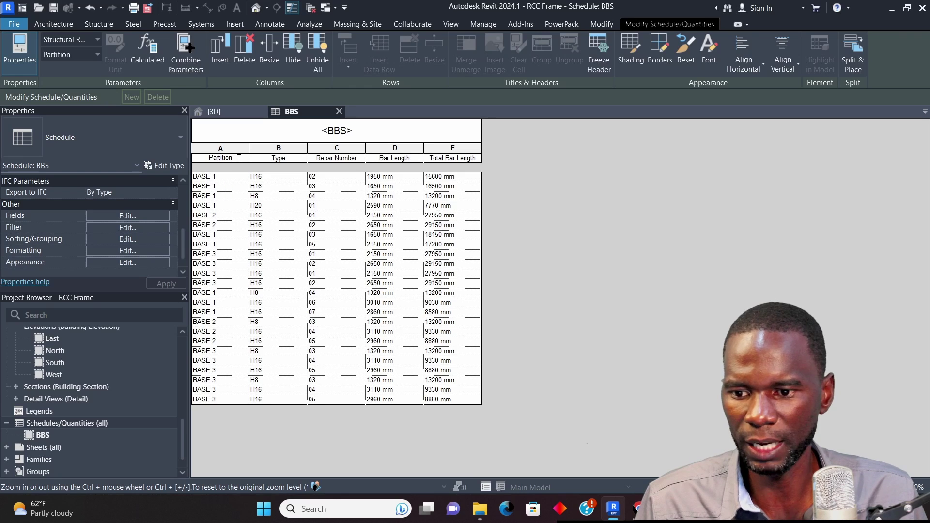
- Change the Partition column heading to MEMBER
{"action": "left_click_drag", "start_coordinate": [240, 158], "coordinate": [209, 150]}
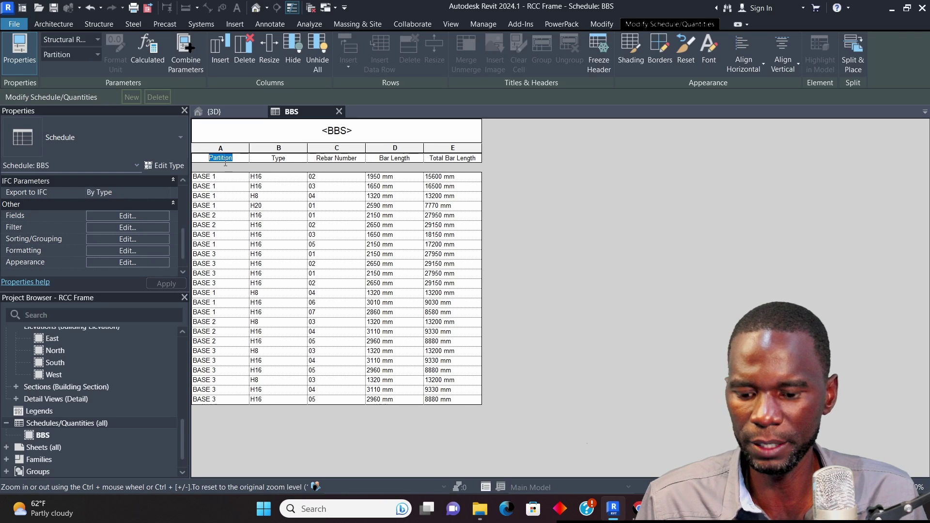
{"action": "type", "text": "MEMBER"}
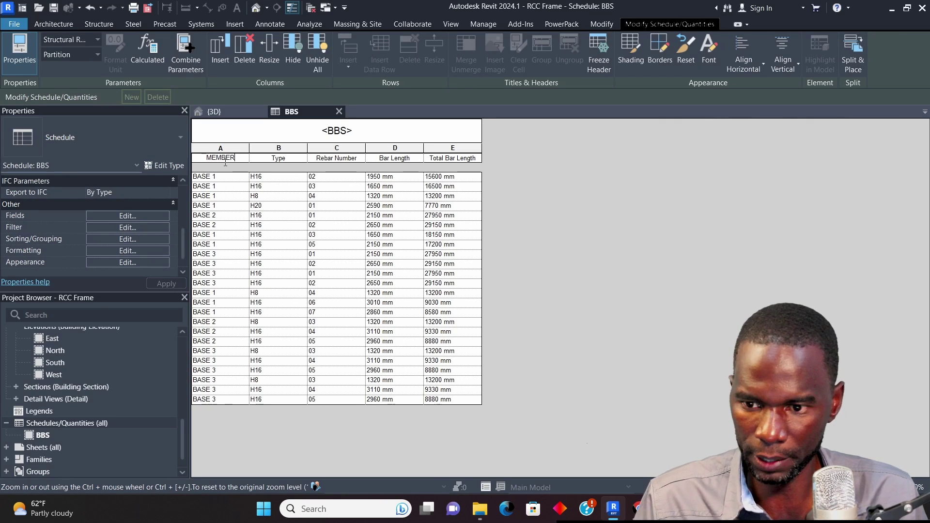
{"action": "left_click", "coordinate": [690, 252]}
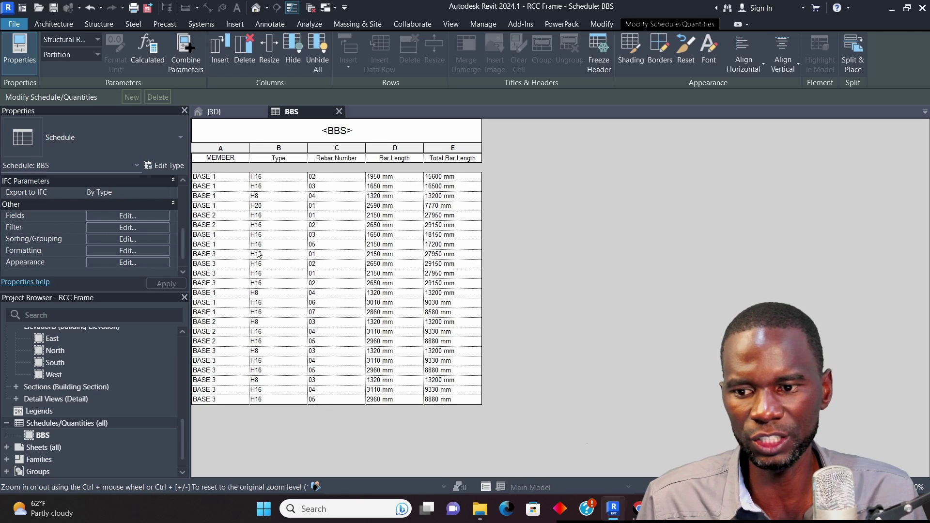
- Change the Rebar Number column heading to BAR MARK
{"action": "left_click", "coordinate": [290, 160]}
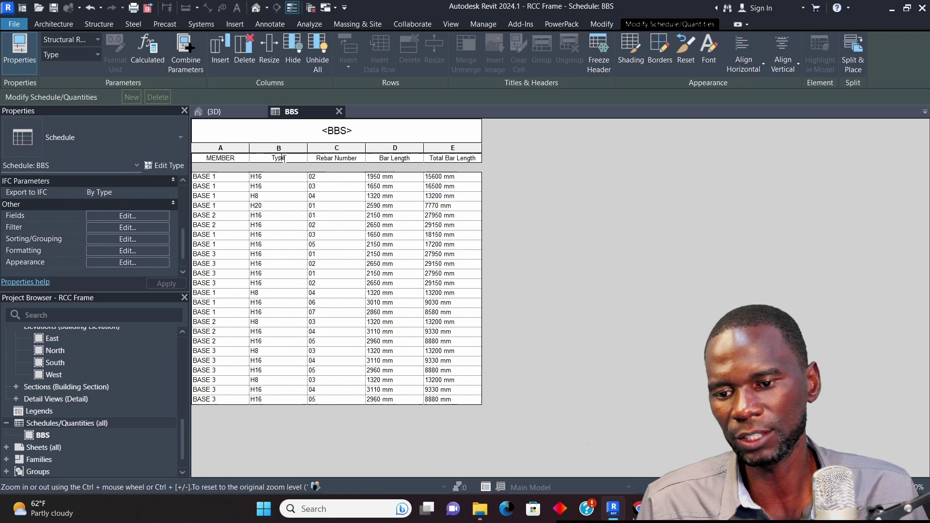
{"action": "left_click", "coordinate": [359, 158]}
{"action": "left_click", "coordinate": [339, 158]}
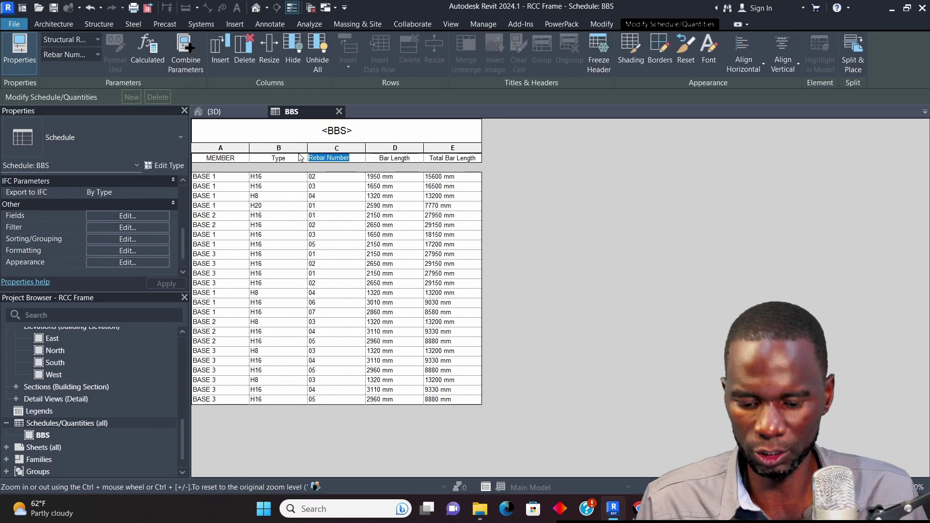
{"action": "type", "text": "BAR"}
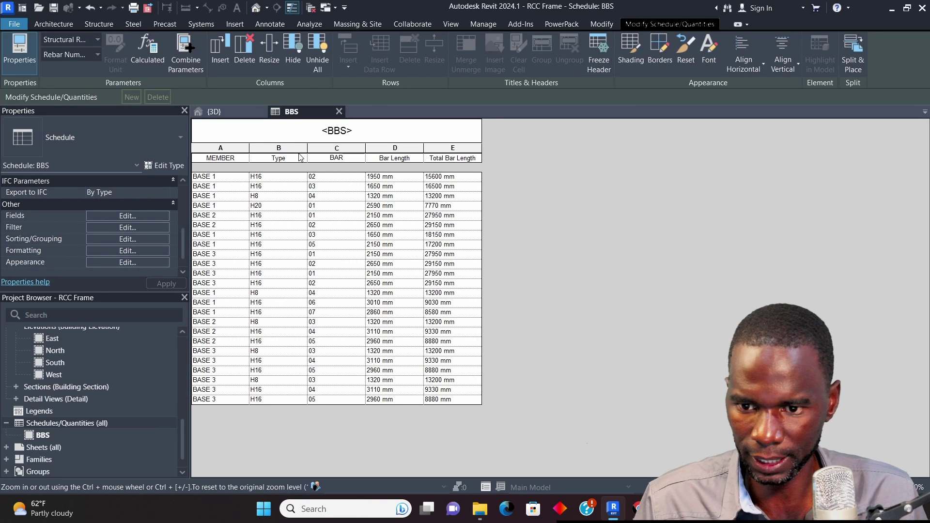
{"action": "type", "text": " MAR"}
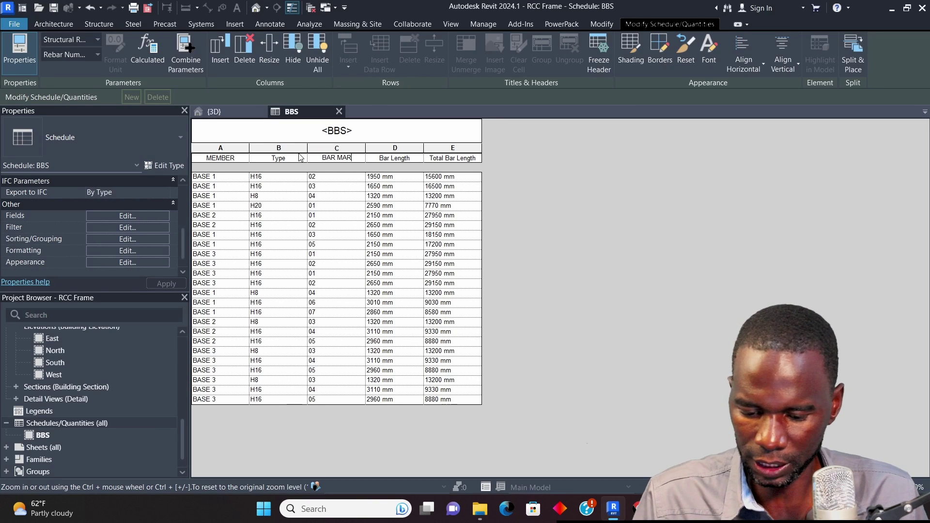
{"action": "type", "text": "K"}
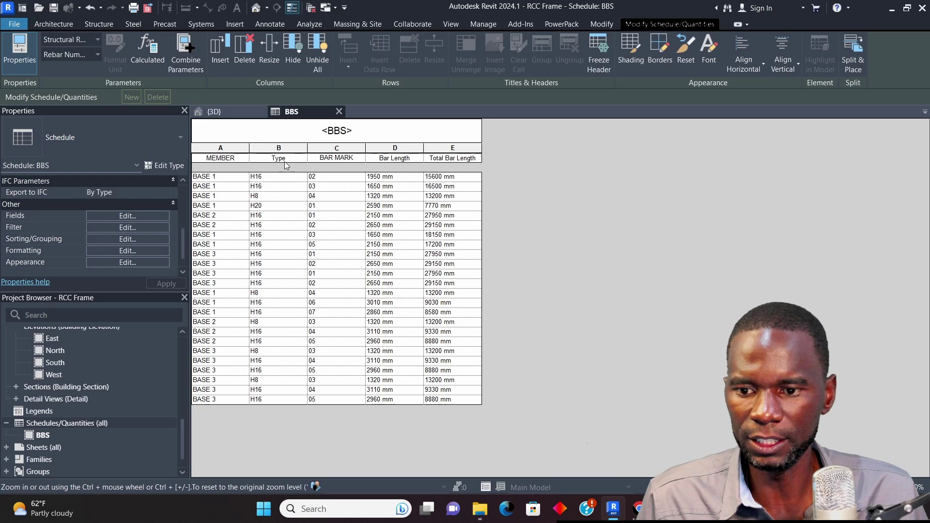
{"action": "left_click", "coordinate": [280, 159]}
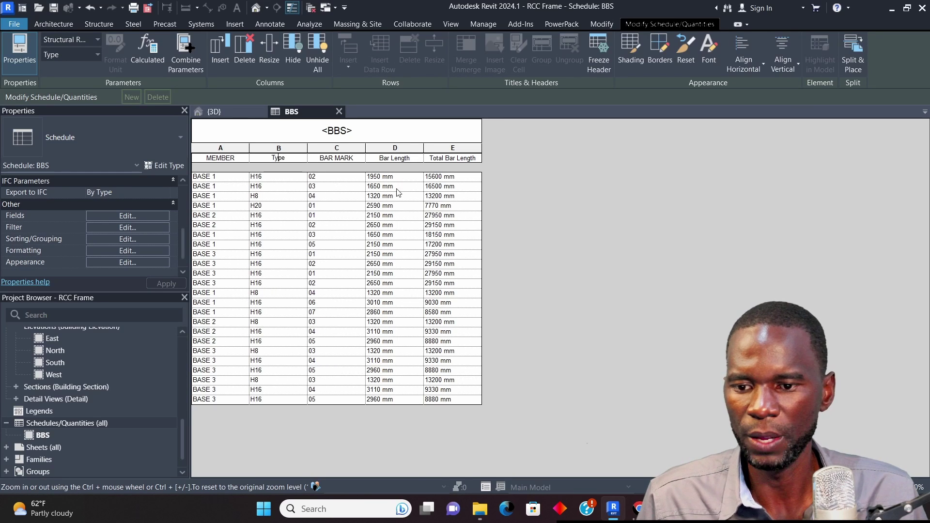
{"action": "left_click", "coordinate": [369, 131]}
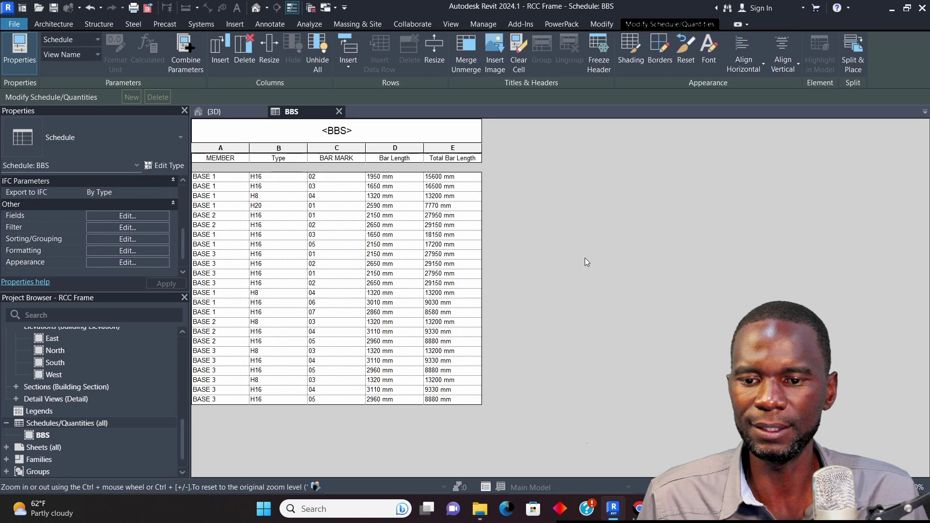
- Look over the reinforced column bases in the 3D view and return to the BBS schedule
{"action": "key", "text": "ctrl+Tab"}
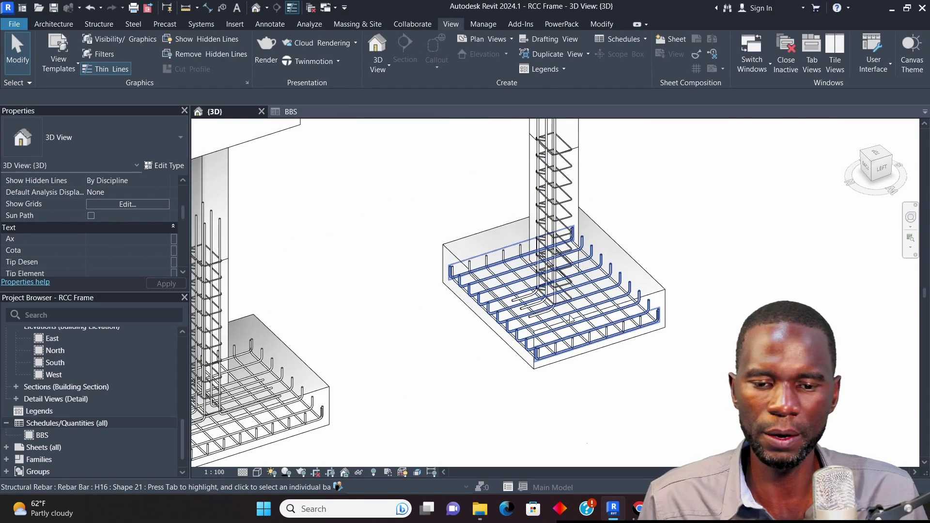
{"action": "scroll", "coordinate": [566, 343], "scroll_direction": "down", "scroll_amount": 3}
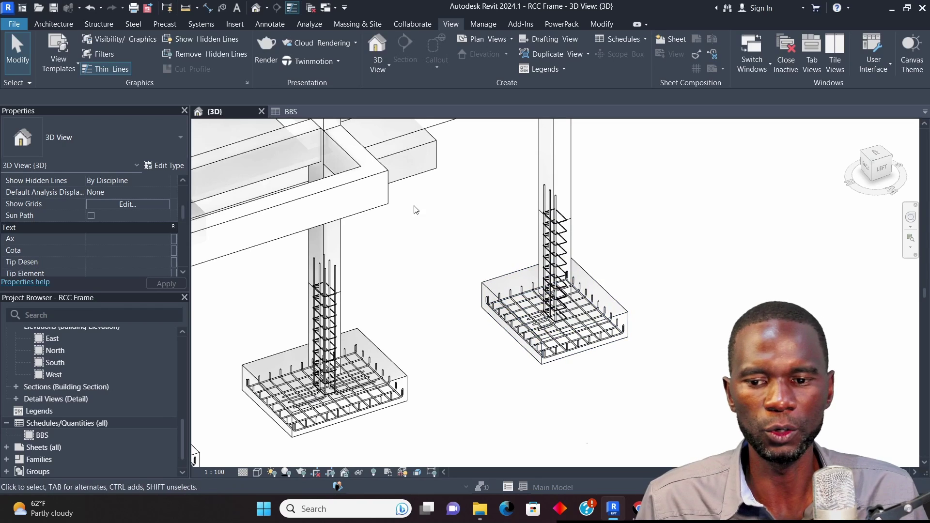
{"action": "left_click", "coordinate": [290, 112]}
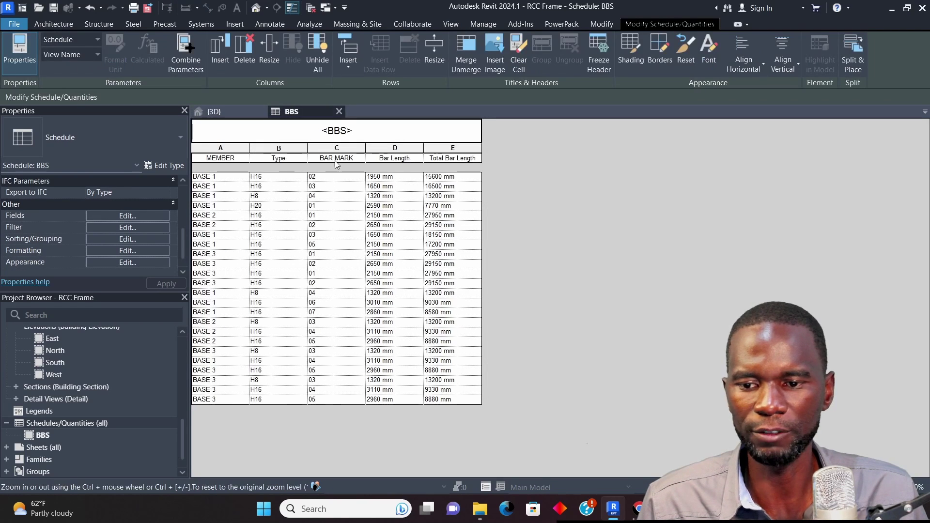